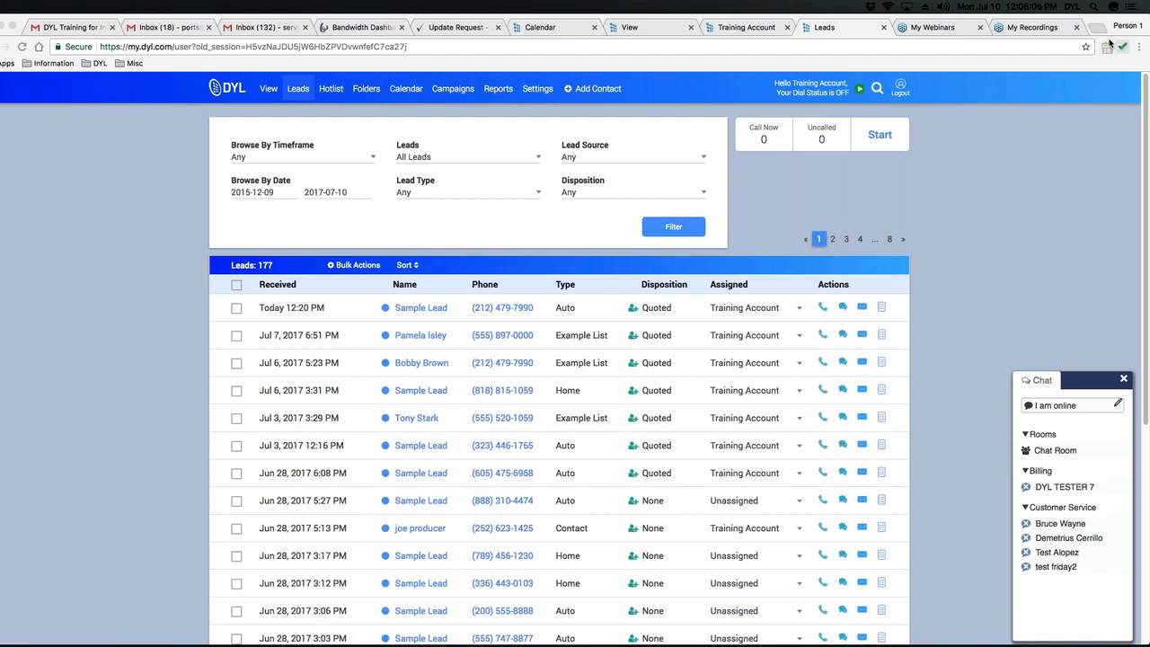
Load dyl.com in a new Chrome tab and go to the account login page.
{"action": "key", "text": "super+t"}
{"action": "type", "text": "dyl.com"}
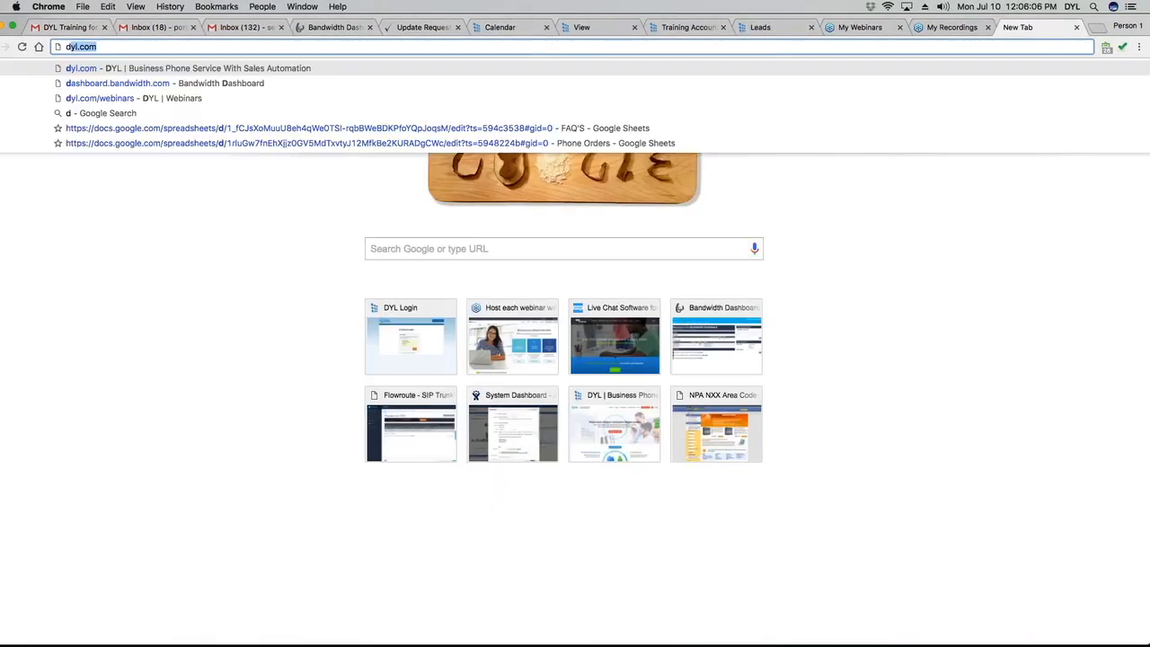
{"action": "key", "text": "Return"}
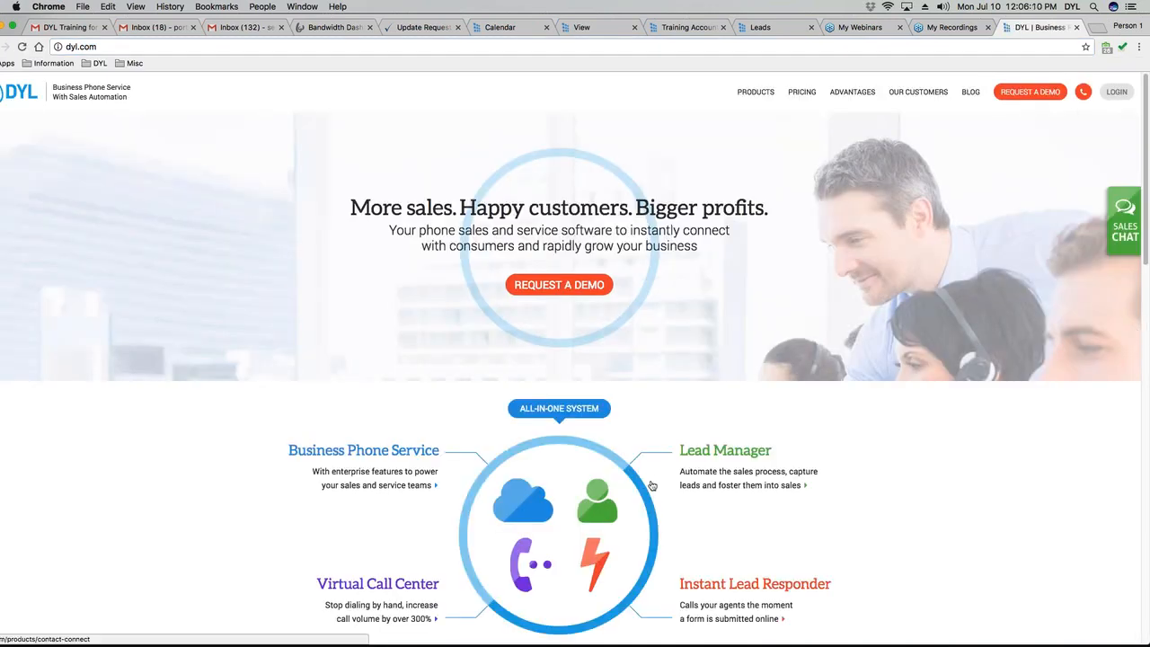
{"action": "left_click", "coordinate": [1117, 92]}
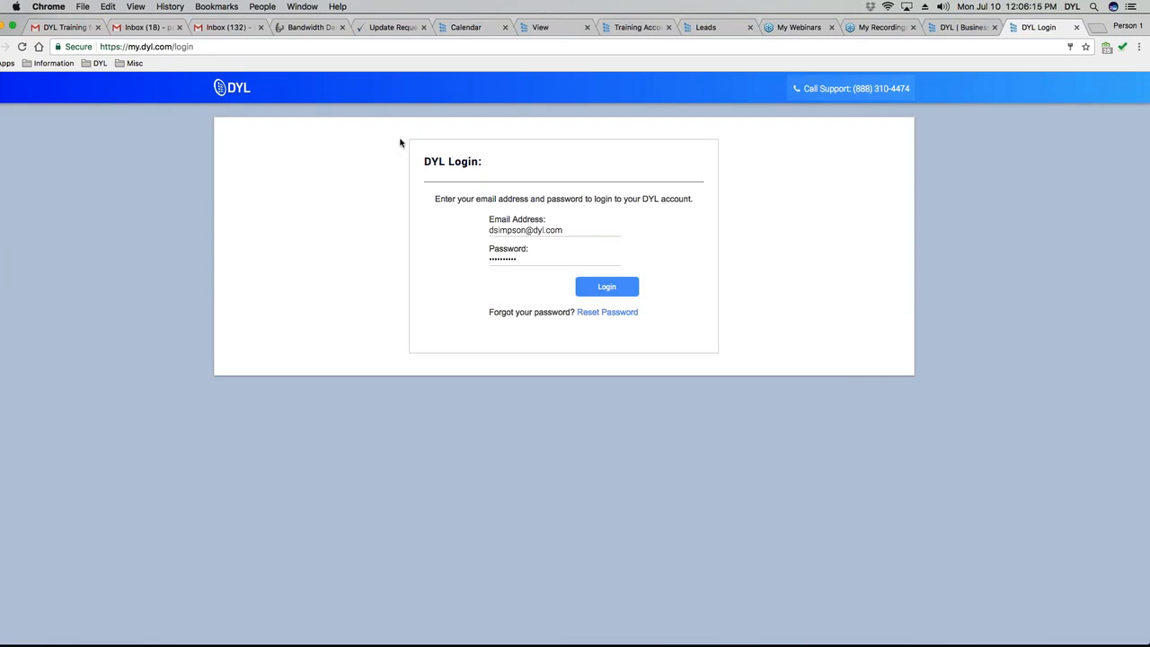
Dismiss the email and password autofill suggestions, then return to the Leads list showing 177 leads.
{"action": "left_click", "coordinate": [600, 227]}
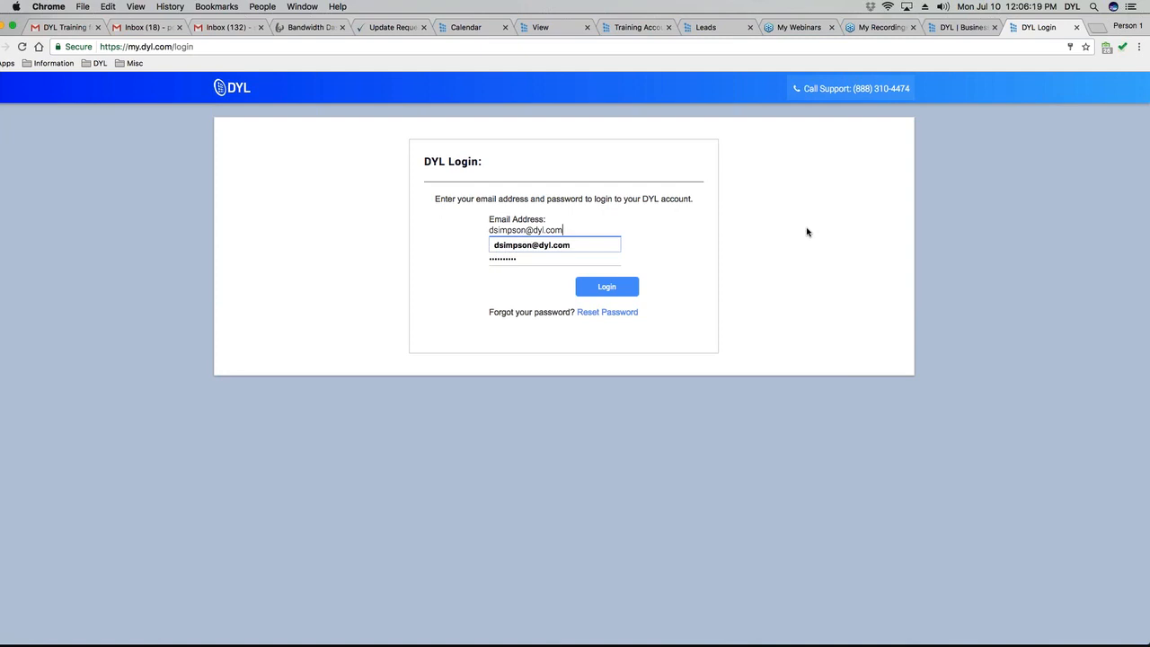
{"action": "left_click", "coordinate": [807, 232]}
{"action": "left_click", "coordinate": [575, 259]}
{"action": "left_click", "coordinate": [847, 244]}
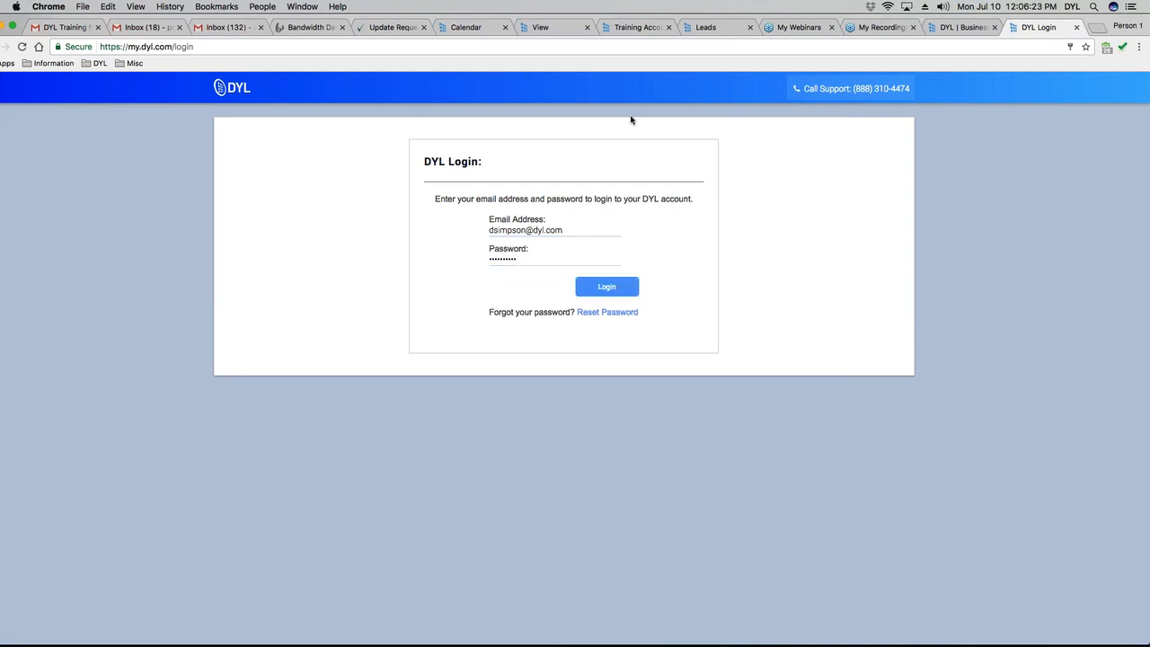
{"action": "left_click", "coordinate": [706, 28]}
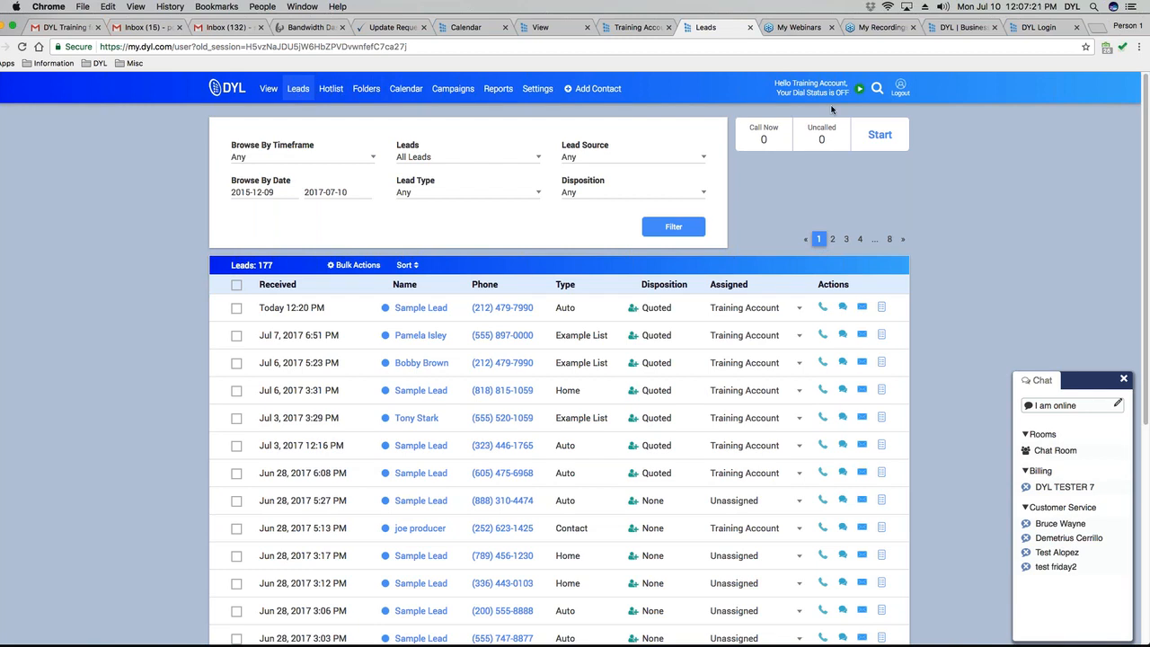
{"action": "left_click", "coordinate": [860, 89]}
{"action": "left_click", "coordinate": [859, 89]}
{"action": "left_click", "coordinate": [234, 285]}
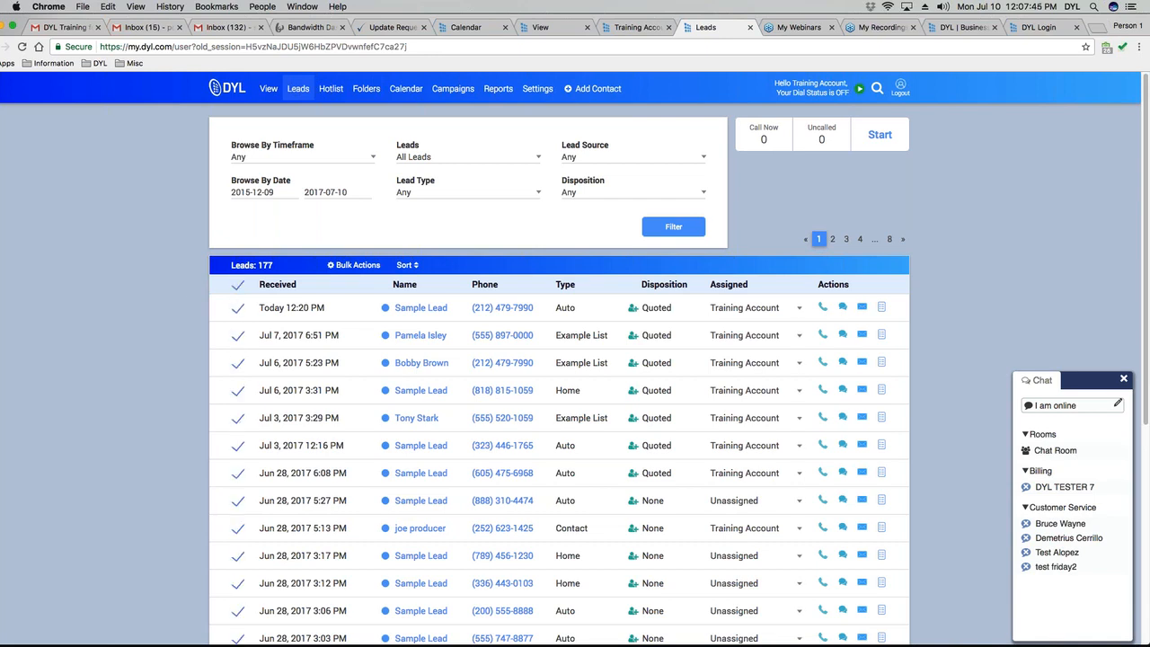
{"action": "left_click", "coordinate": [237, 284]}
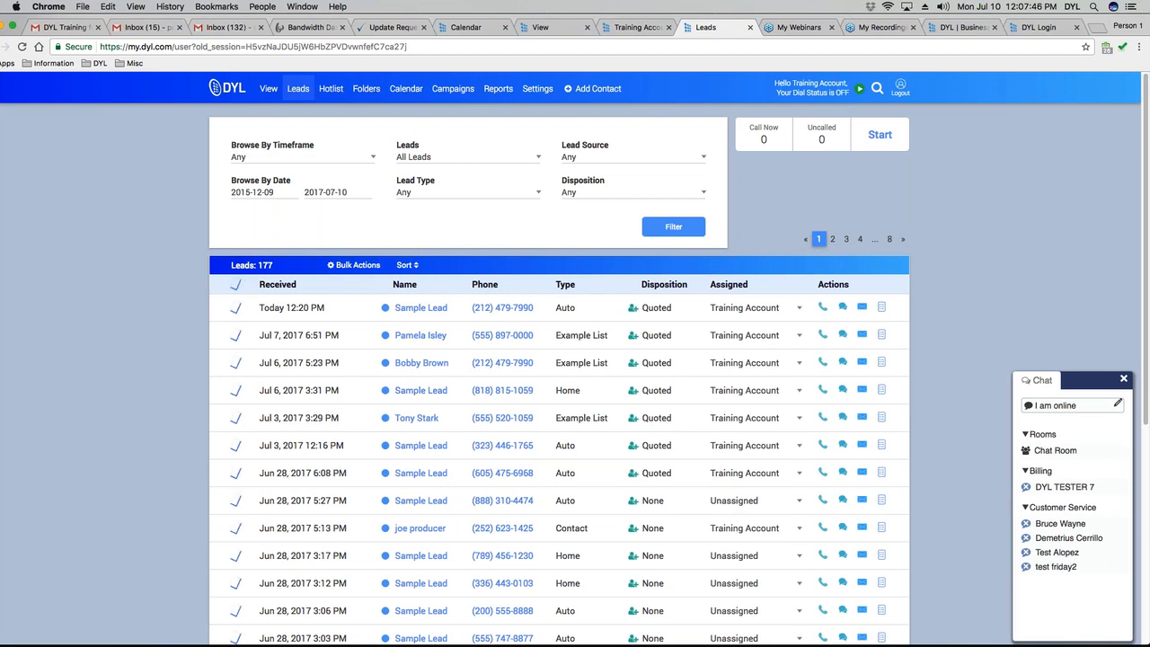
{"action": "left_click", "coordinate": [237, 285]}
{"action": "left_click", "coordinate": [237, 284]}
{"action": "left_click", "coordinate": [238, 364]}
{"action": "left_click", "coordinate": [237, 391]}
{"action": "left_click", "coordinate": [237, 419]}
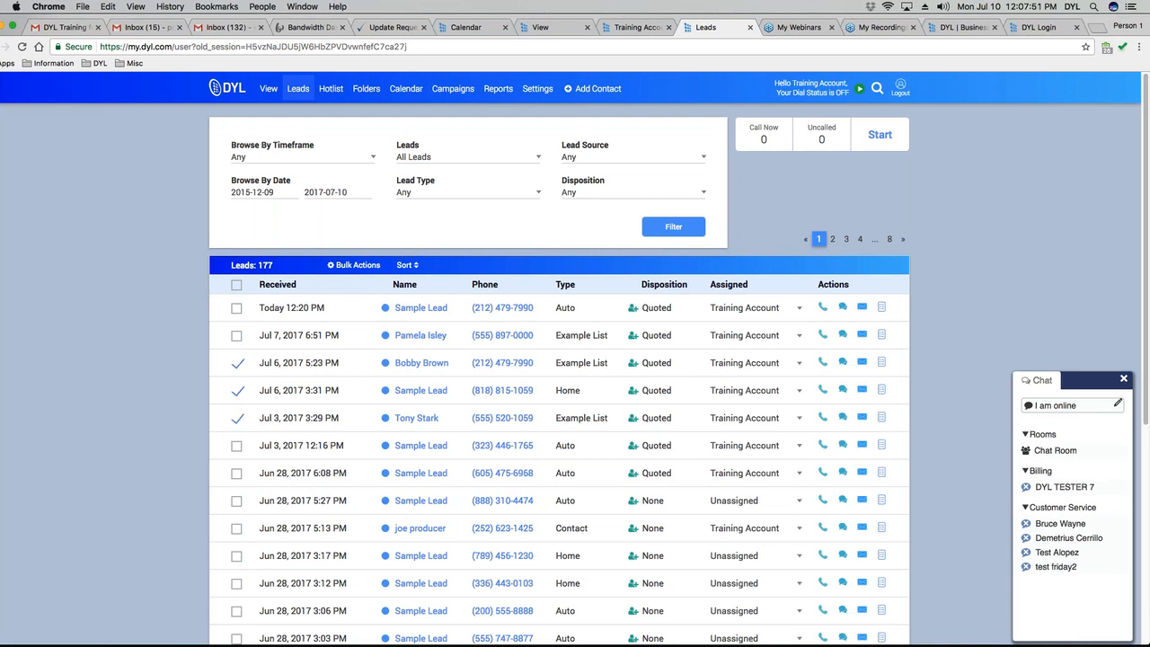
{"action": "left_click", "coordinate": [355, 266]}
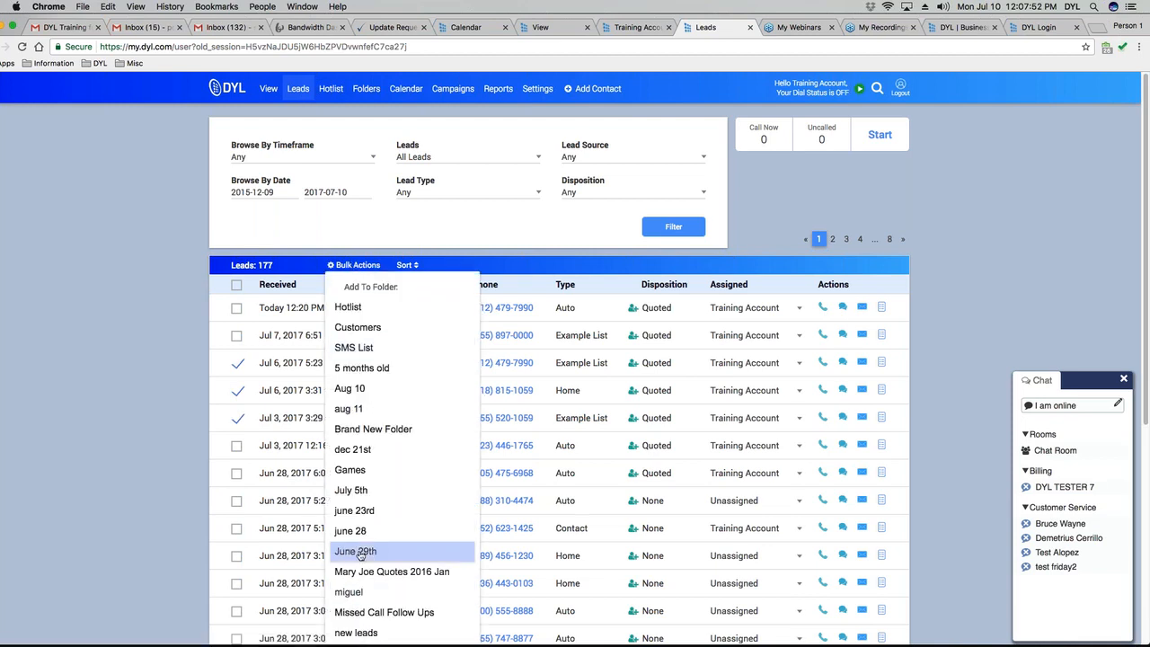
{"action": "scroll", "coordinate": [362, 555], "scroll_direction": "down", "scroll_amount": 1}
{"action": "scroll", "coordinate": [402, 507], "scroll_direction": "down", "scroll_amount": 4}
{"action": "scroll", "coordinate": [403, 507], "scroll_direction": "up", "scroll_amount": 4}
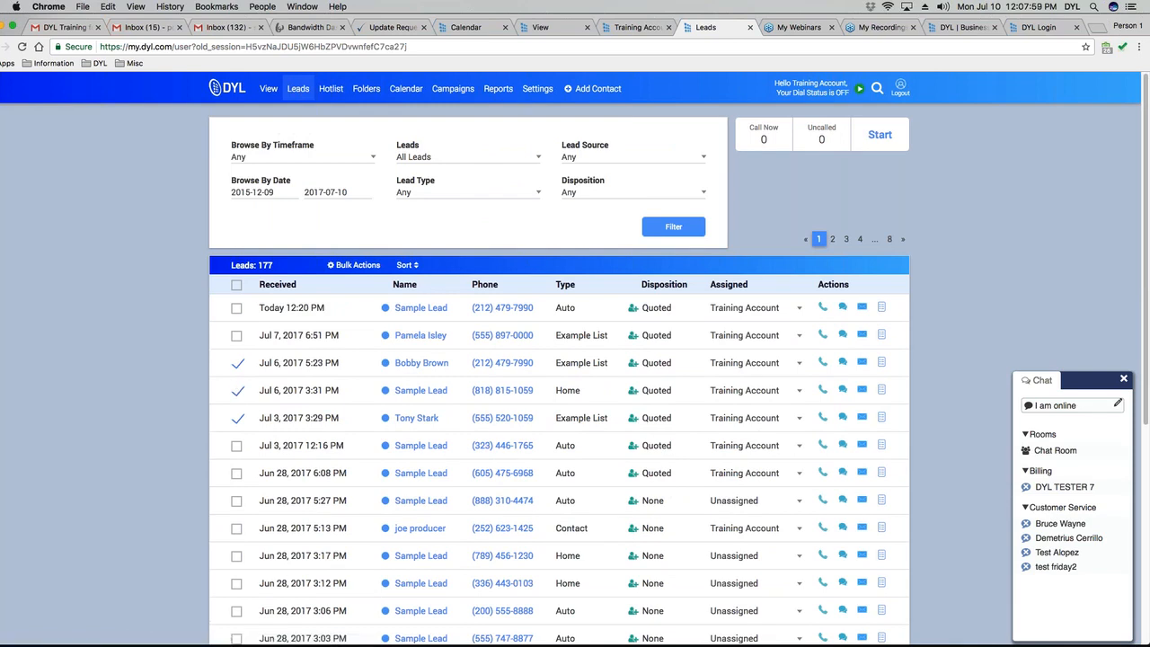
{"action": "left_click", "coordinate": [238, 364]}
{"action": "left_click", "coordinate": [237, 392]}
{"action": "left_click", "coordinate": [238, 420]}
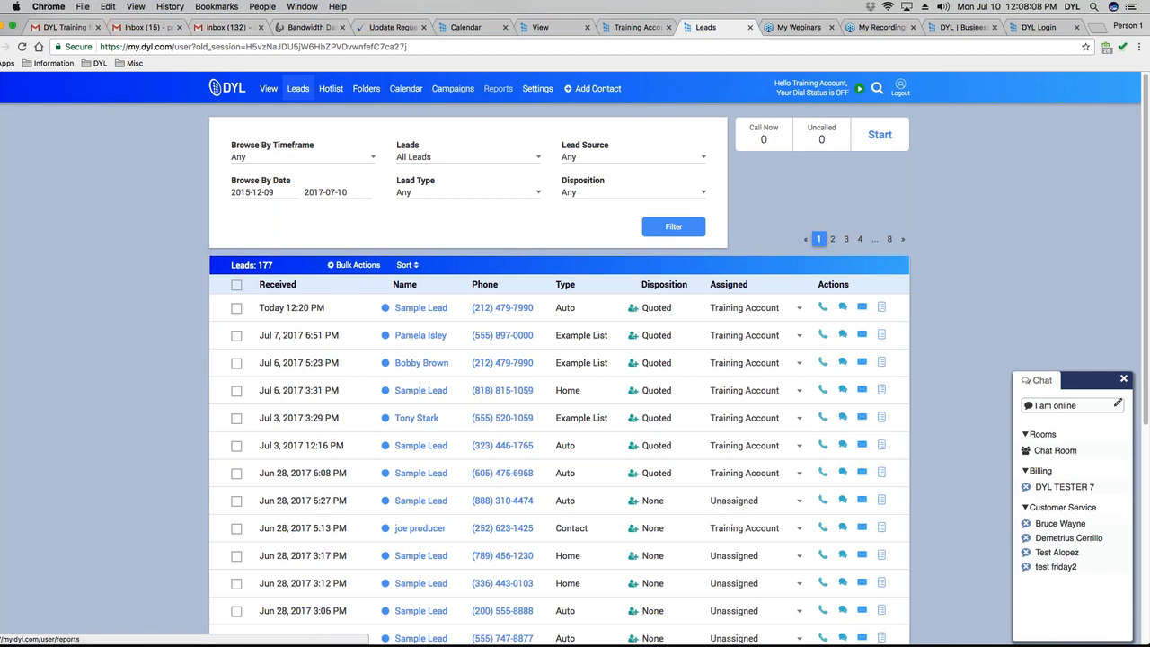
Go to the Campaigns page and look over the campaign lists and Campaign Settings.
{"action": "left_click", "coordinate": [452, 88]}
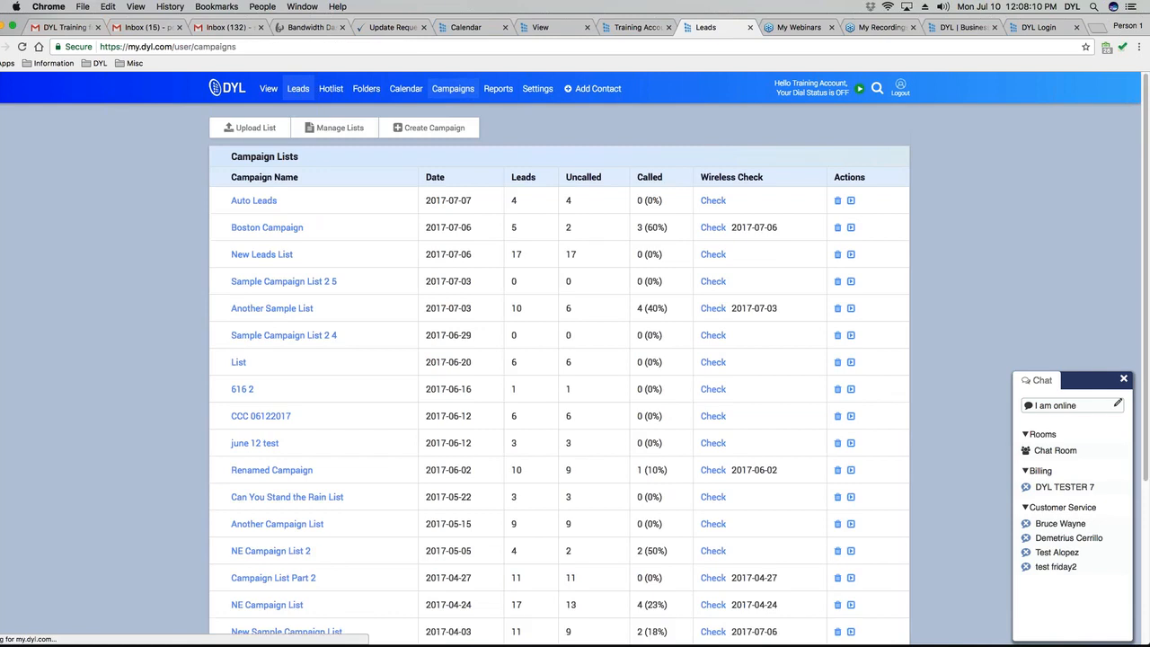
{"action": "scroll", "coordinate": [582, 455], "scroll_direction": "down", "scroll_amount": 5}
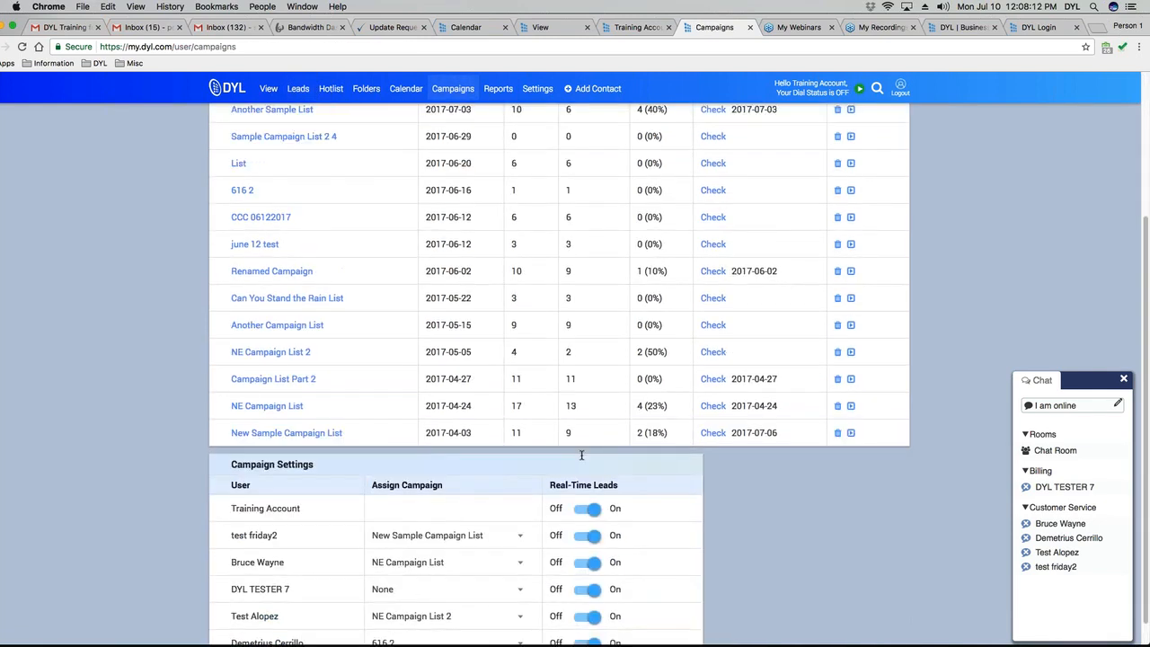
{"action": "scroll", "coordinate": [581, 456], "scroll_direction": "up", "scroll_amount": 5}
{"action": "scroll", "coordinate": [502, 519], "scroll_direction": "down", "scroll_amount": 5}
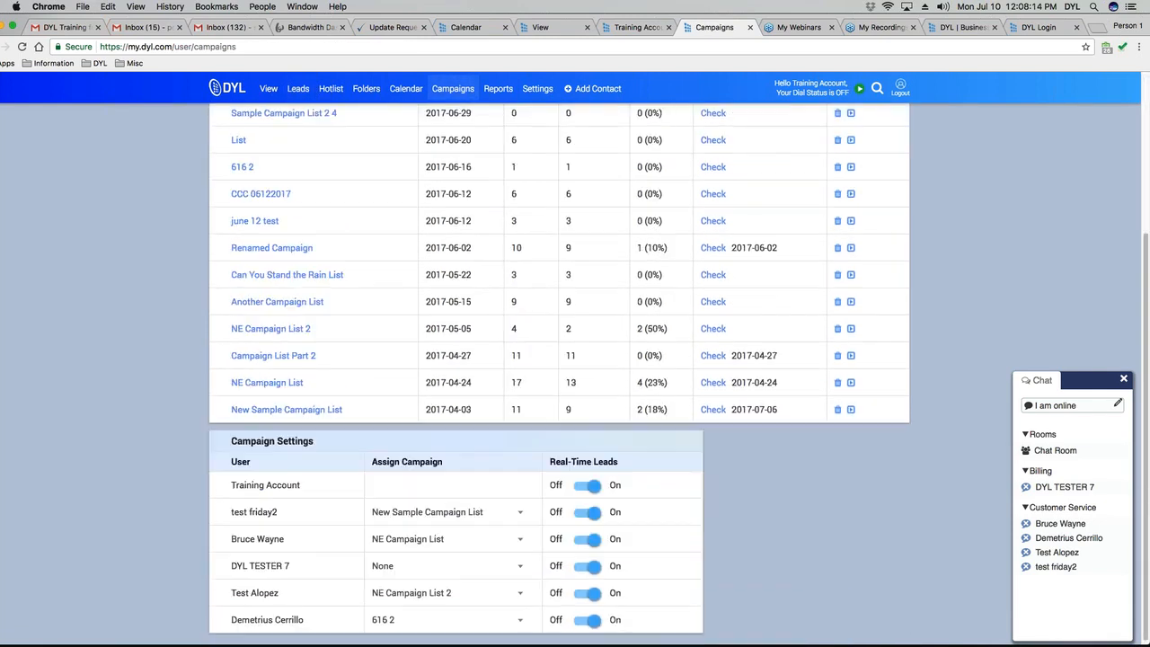
{"action": "scroll", "coordinate": [495, 502], "scroll_direction": "up", "scroll_amount": 5}
{"action": "scroll", "coordinate": [496, 502], "scroll_direction": "down", "scroll_amount": 3}
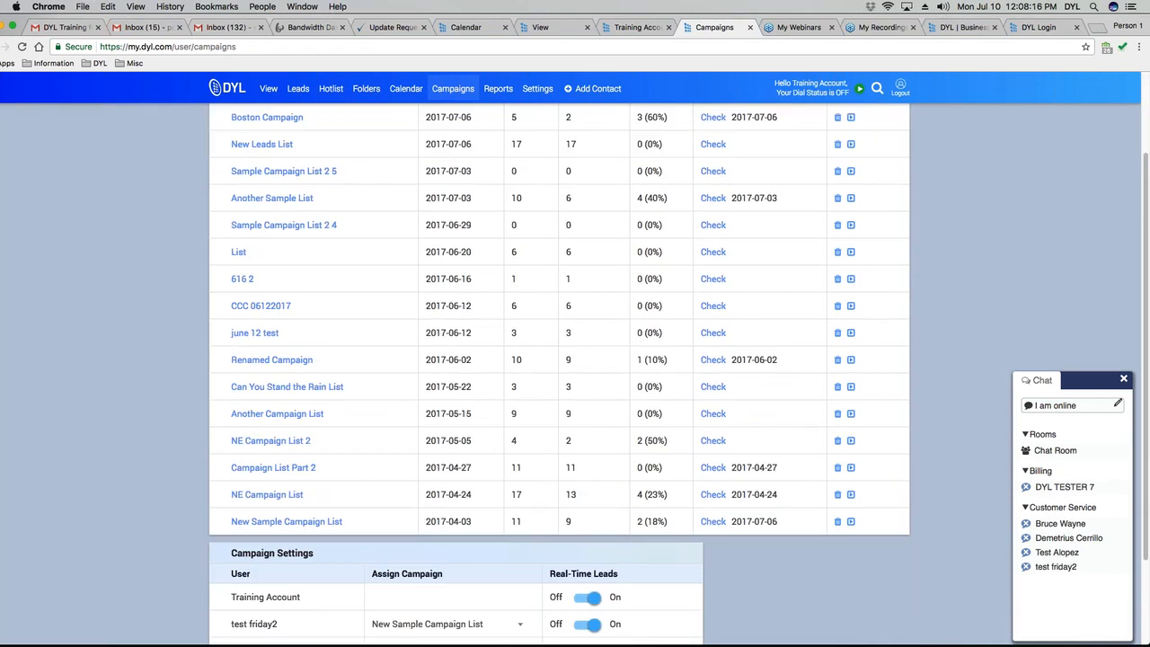
{"action": "scroll", "coordinate": [559, 373], "scroll_direction": "up", "scroll_amount": 3}
{"action": "scroll", "coordinate": [401, 374], "scroll_direction": "down", "scroll_amount": 6}
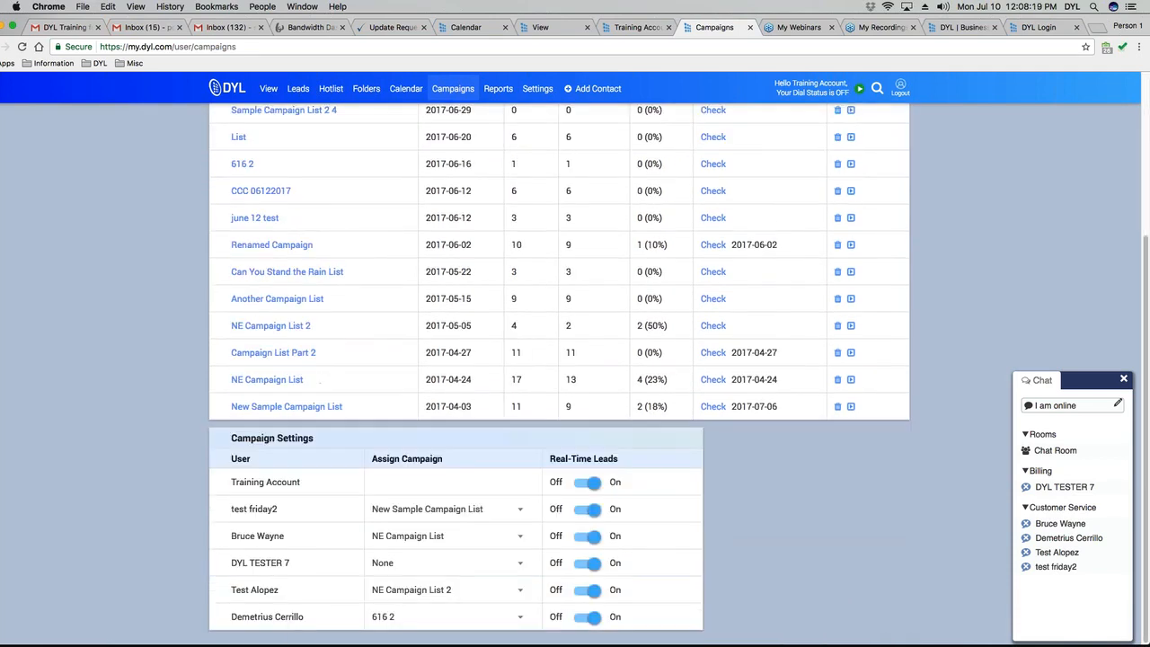
{"action": "scroll", "coordinate": [402, 375], "scroll_direction": "up", "scroll_amount": 6}
{"action": "scroll", "coordinate": [401, 374], "scroll_direction": "up", "scroll_amount": 1}
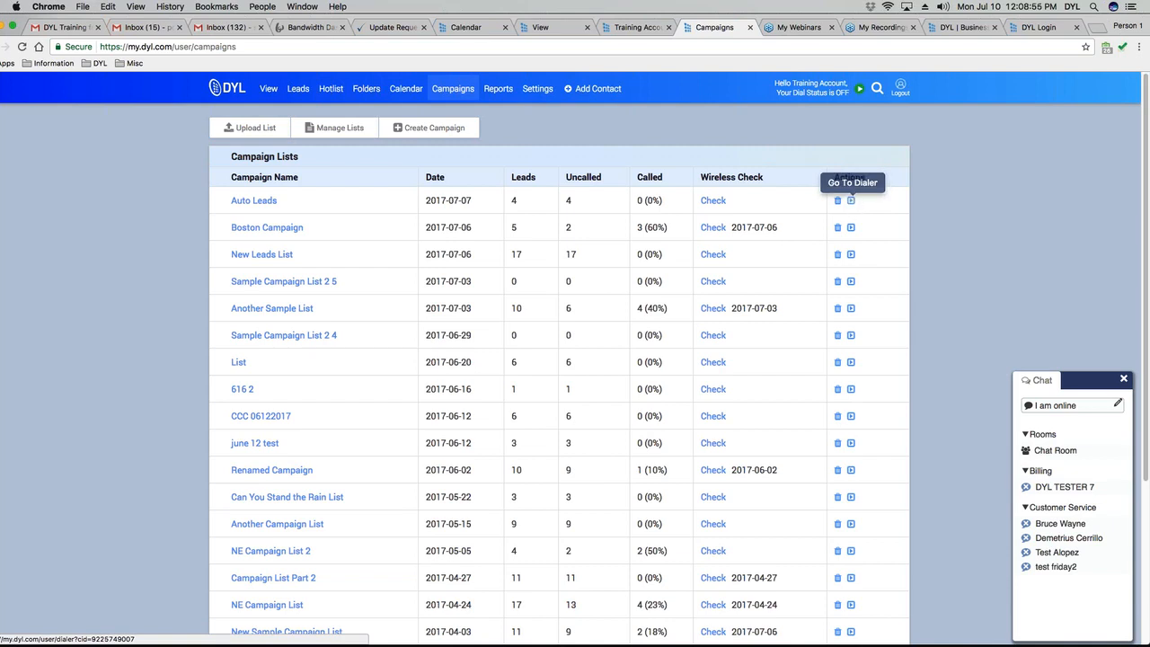
Collapse the chat panel and view the tester user's Assign Campaign choices without picking one.
{"action": "left_click", "coordinate": [1105, 381]}
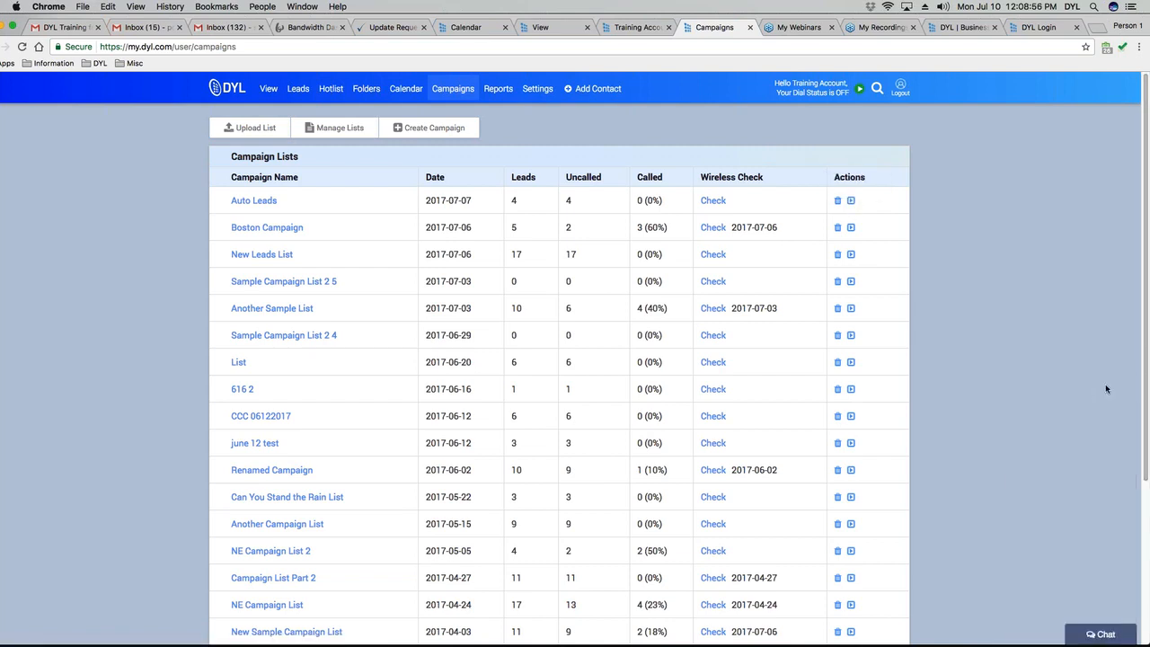
{"action": "scroll", "coordinate": [1087, 381], "scroll_direction": "down", "scroll_amount": 5}
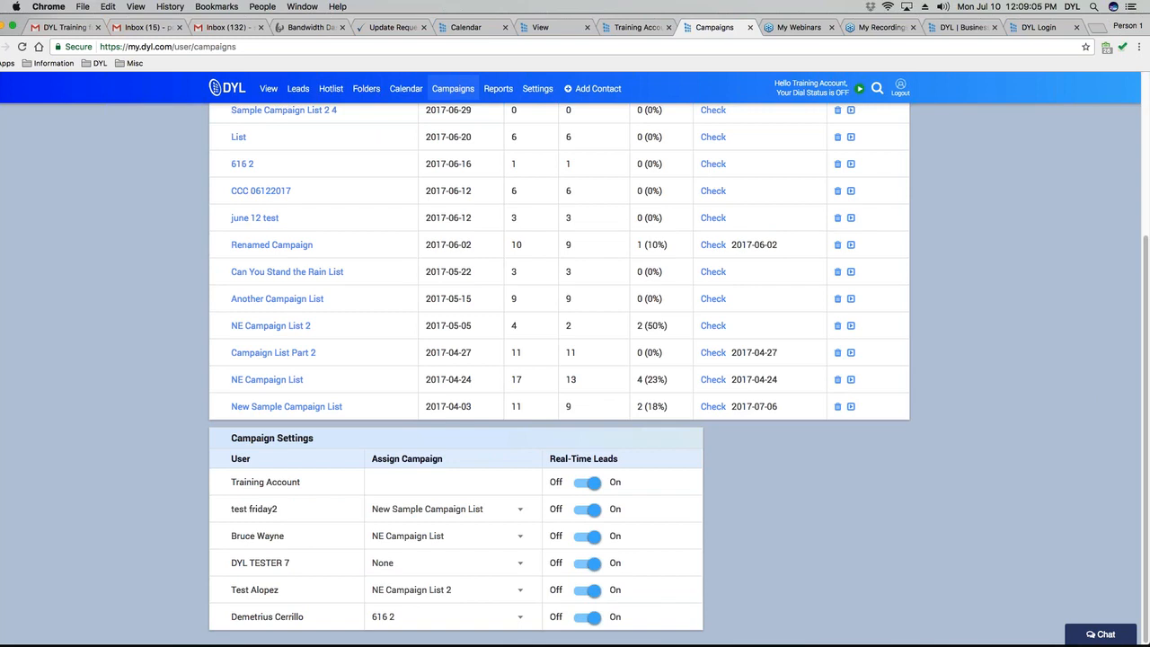
{"action": "left_click", "coordinate": [520, 568]}
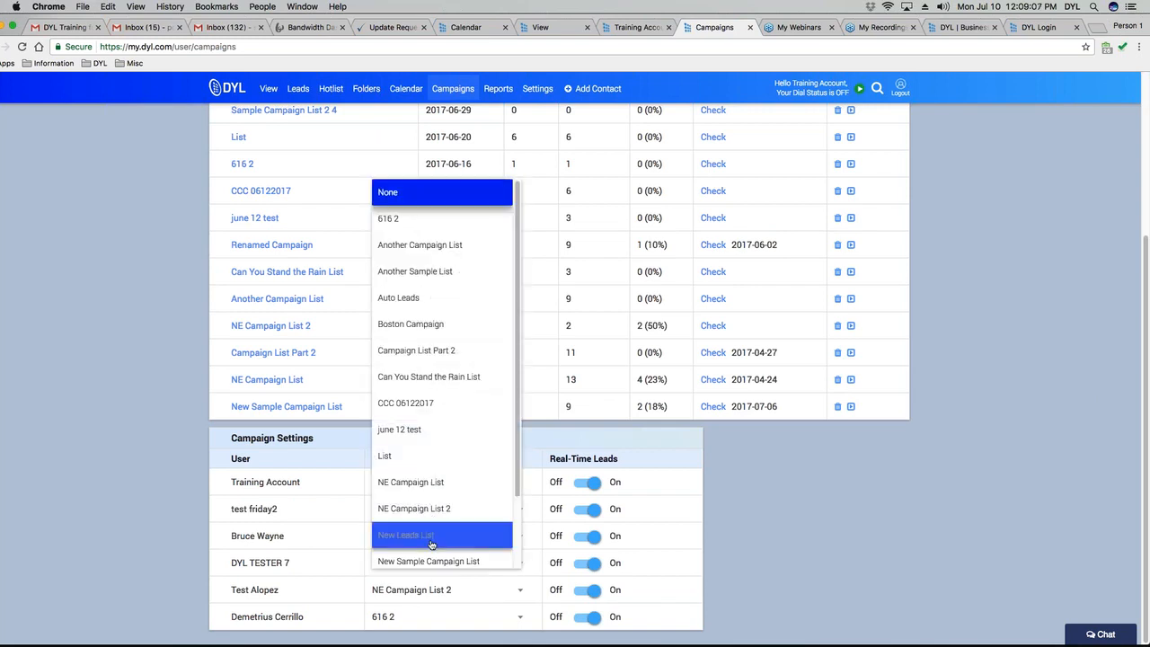
{"action": "scroll", "coordinate": [513, 503], "scroll_direction": "down", "scroll_amount": 3}
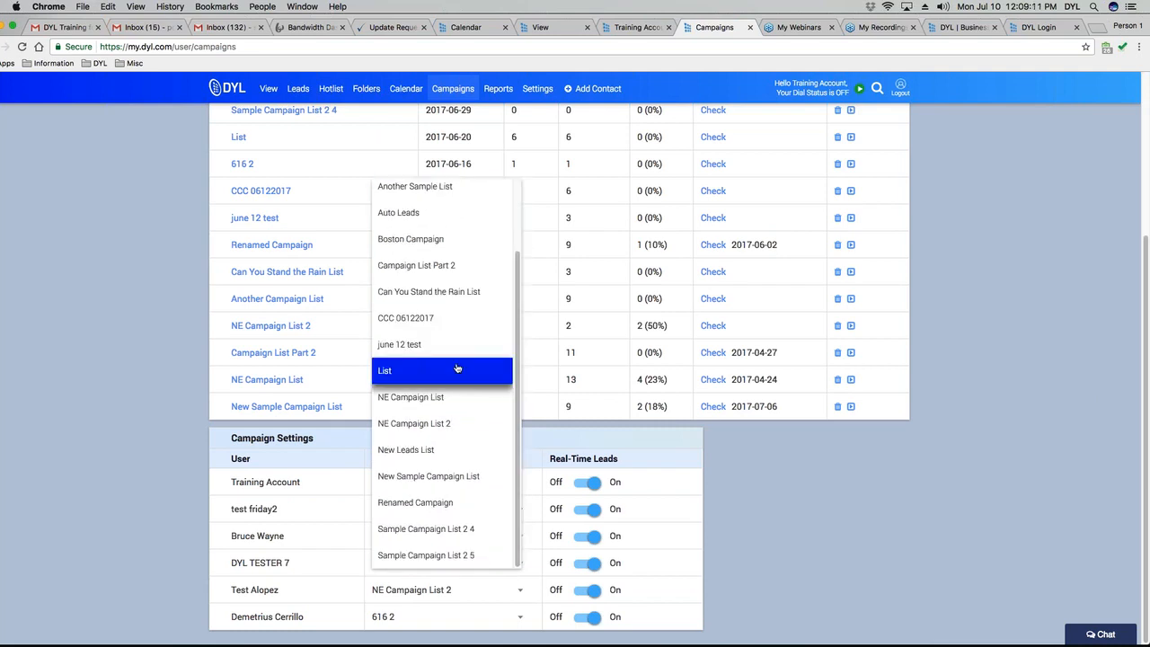
{"action": "left_click_drag", "start_coordinate": [518, 418], "coordinate": [518, 282]}
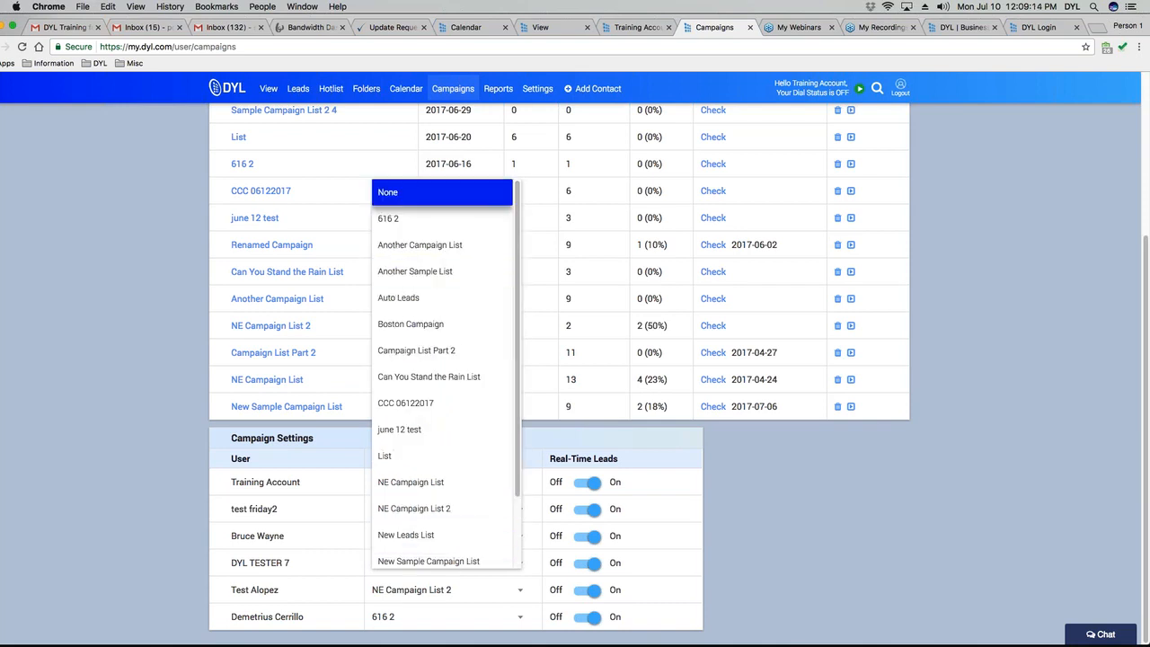
{"action": "left_click", "coordinate": [889, 528]}
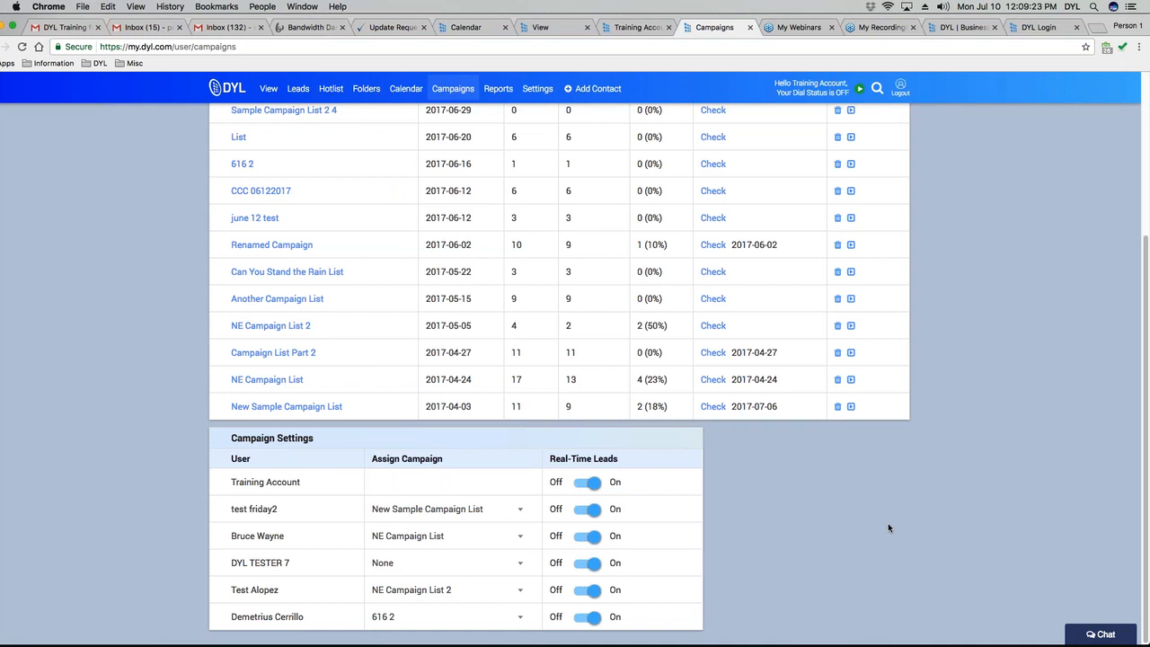
Reopen the tester user's campaign choices and dismiss them, keeping the assignment at None.
{"action": "scroll", "coordinate": [888, 527], "scroll_direction": "up", "scroll_amount": 1}
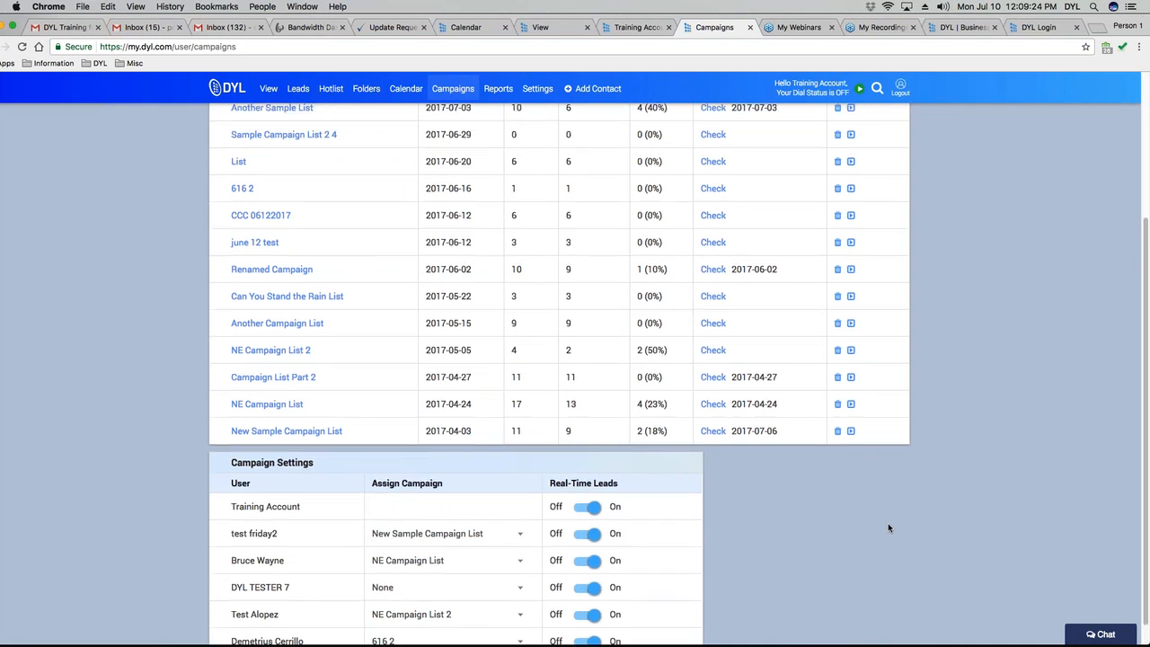
{"action": "scroll", "coordinate": [881, 535], "scroll_direction": "up", "scroll_amount": 5}
{"action": "scroll", "coordinate": [876, 541], "scroll_direction": "down", "scroll_amount": 5}
{"action": "scroll", "coordinate": [554, 144], "scroll_direction": "up", "scroll_amount": 5}
{"action": "scroll", "coordinate": [593, 488], "scroll_direction": "down", "scroll_amount": 1}
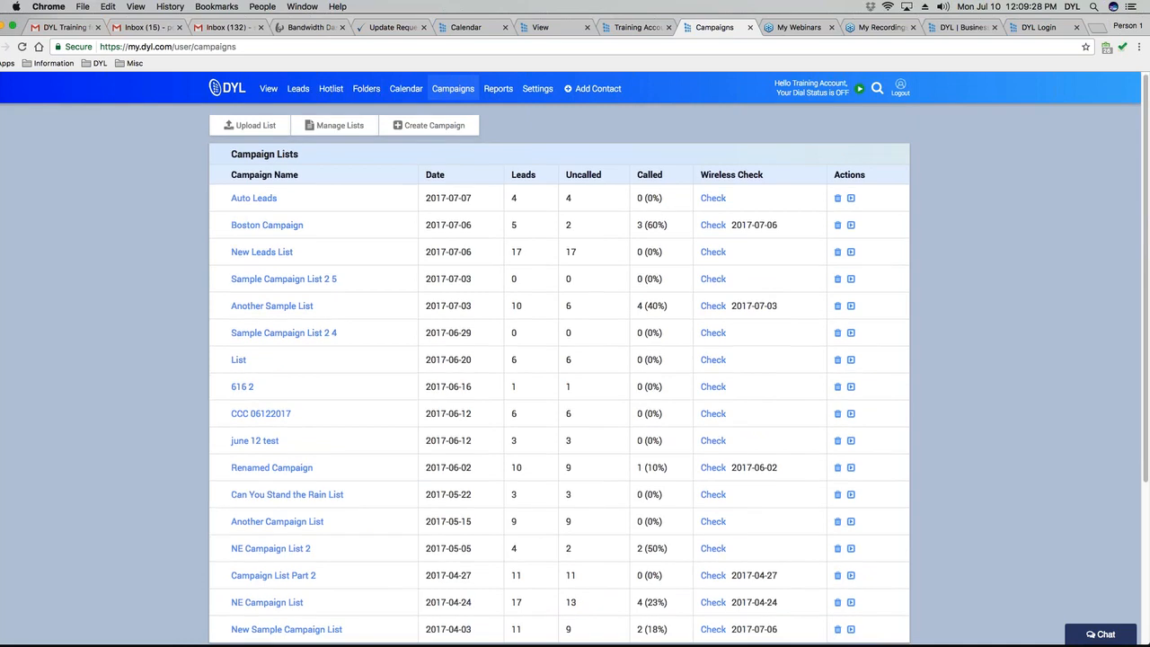
{"action": "scroll", "coordinate": [774, 486], "scroll_direction": "down", "scroll_amount": 5}
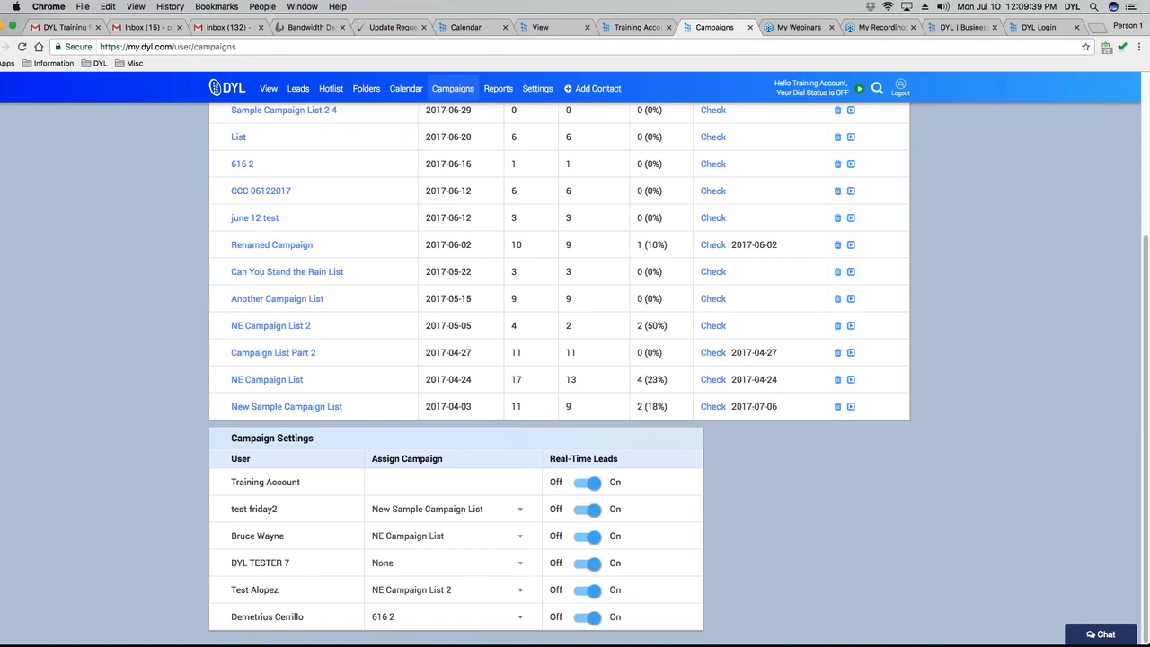
{"action": "left_click", "coordinate": [446, 563]}
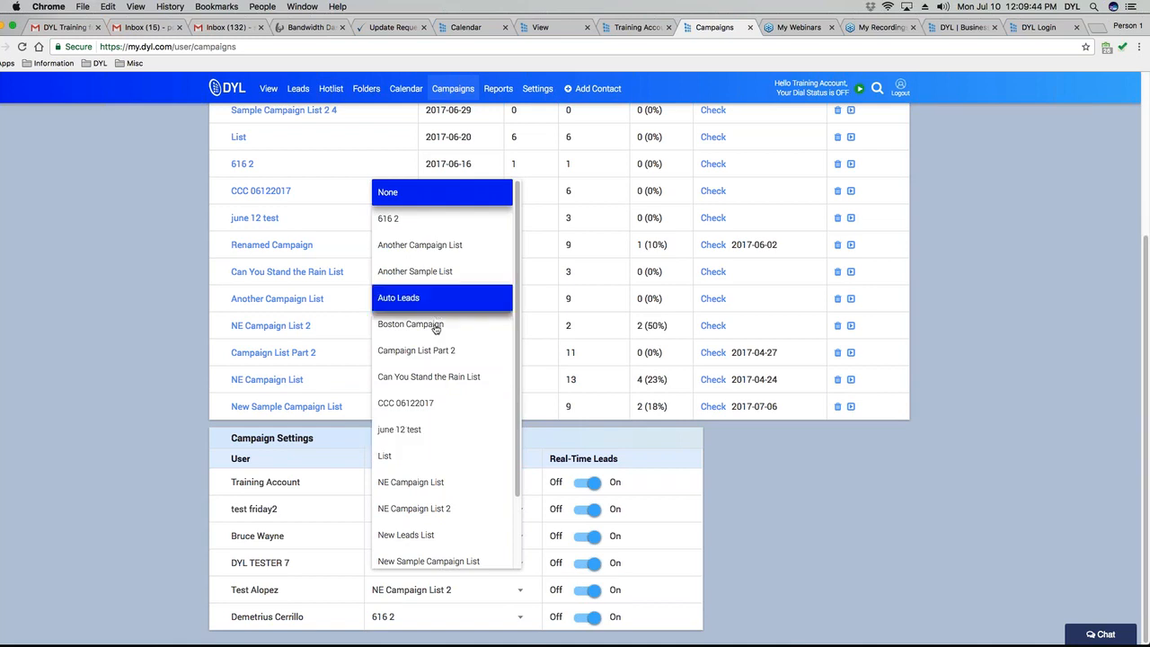
{"action": "left_click", "coordinate": [885, 530]}
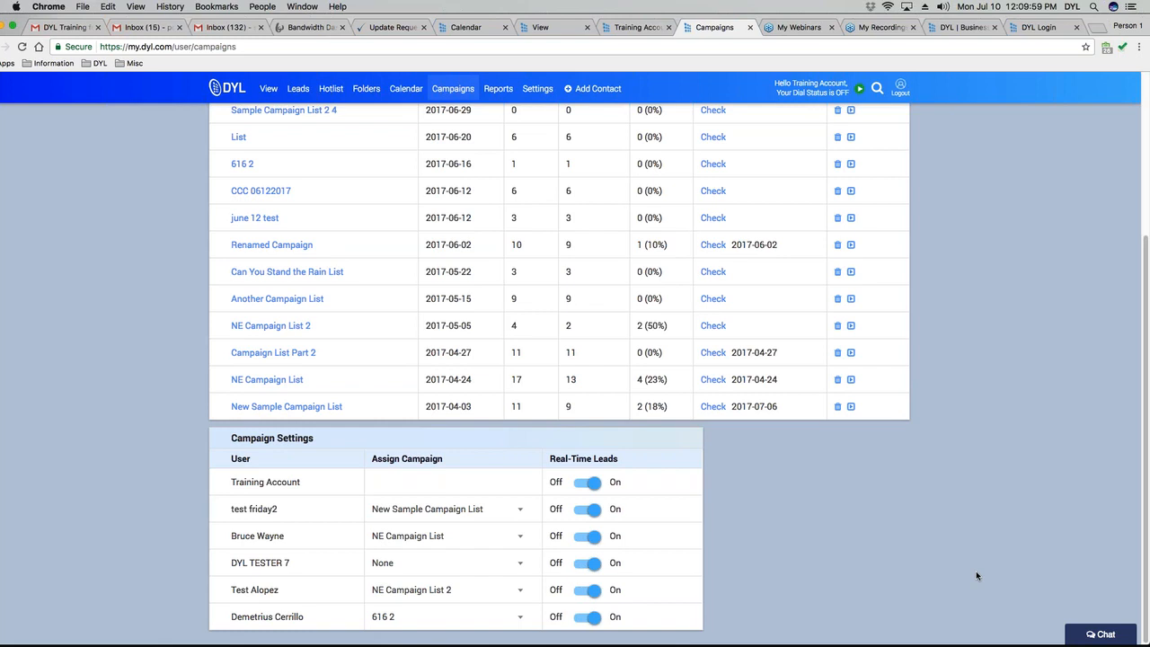
{"action": "scroll", "coordinate": [977, 575], "scroll_direction": "up", "scroll_amount": 2}
{"action": "scroll", "coordinate": [976, 570], "scroll_direction": "up", "scroll_amount": 2}
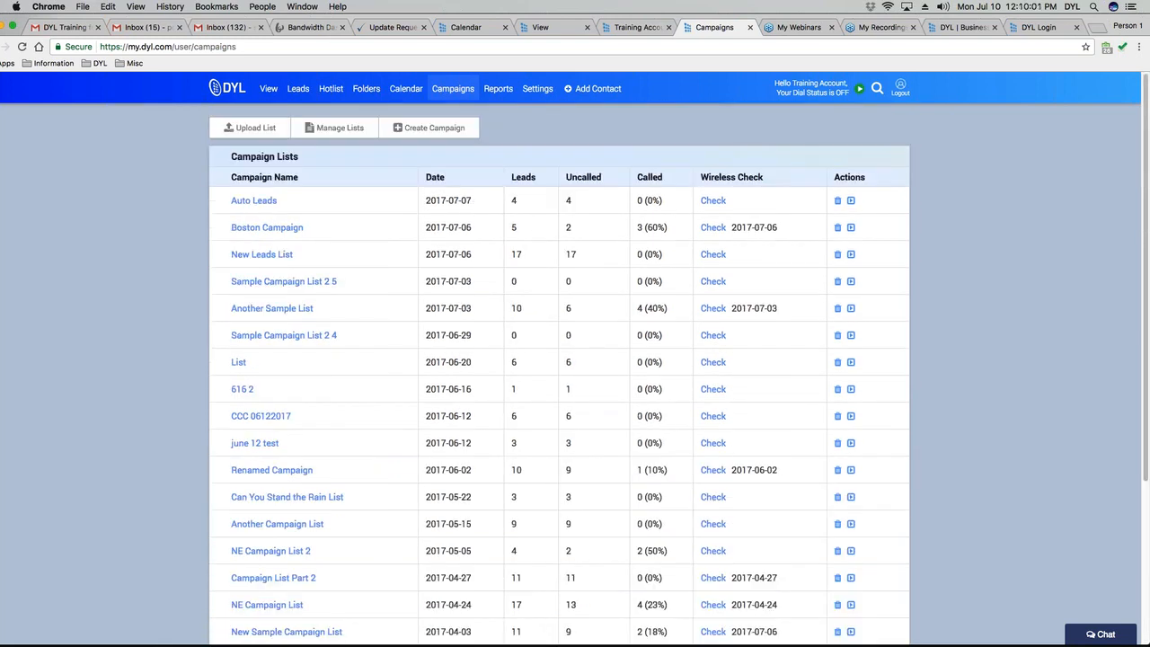
{"action": "left_click", "coordinate": [341, 133]}
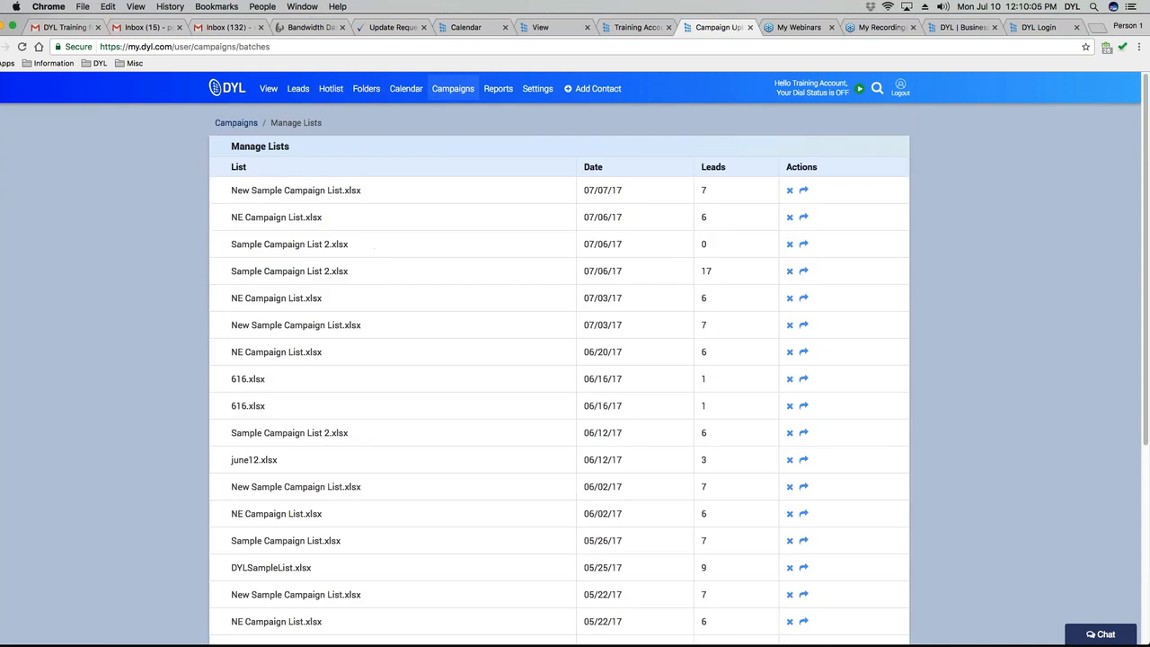
{"action": "left_click_drag", "start_coordinate": [231, 190], "coordinate": [361, 191]}
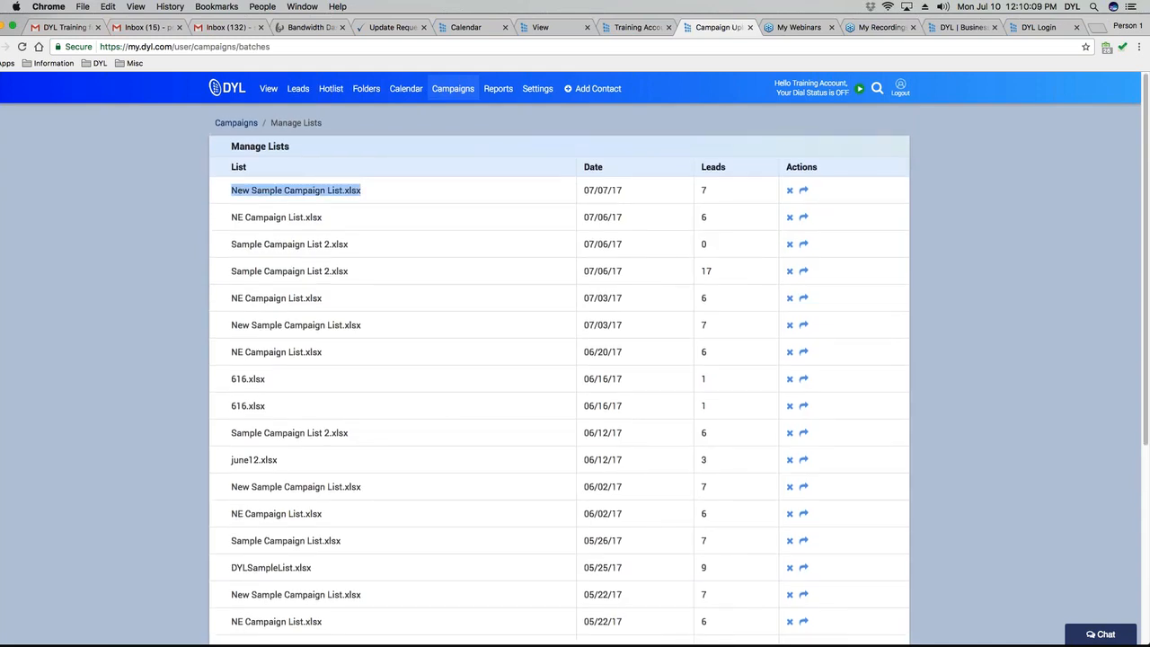
{"action": "double_click", "coordinate": [590, 191]}
{"action": "left_click_drag", "start_coordinate": [589, 190], "coordinate": [622, 191]}
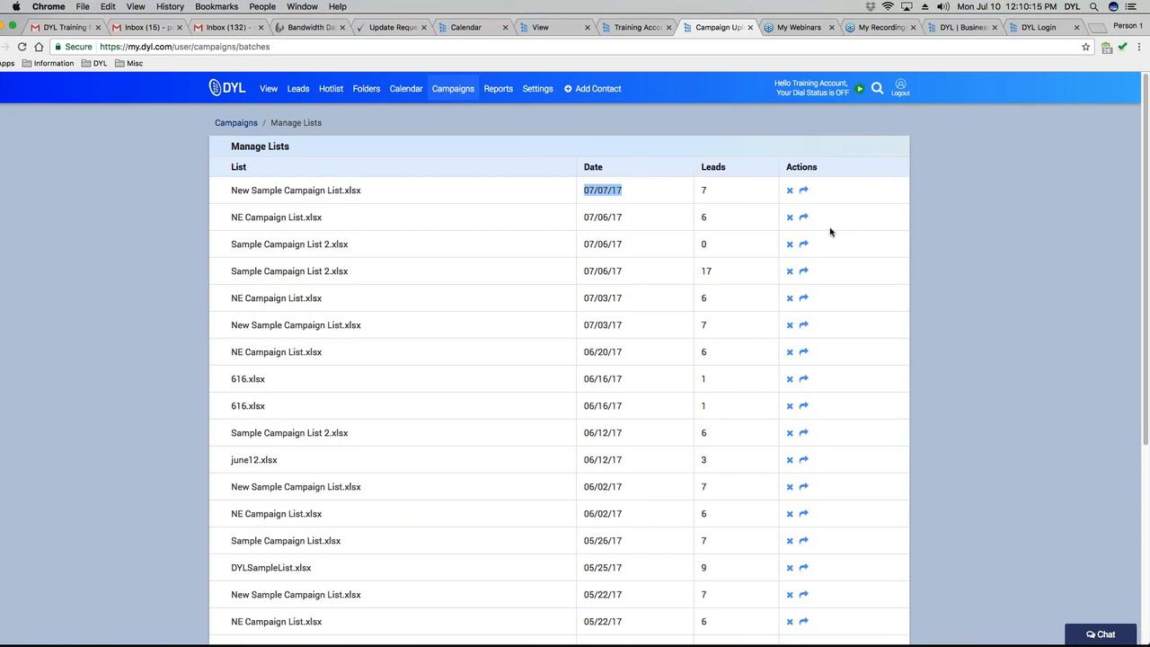
Bring up field remapping for the newest list and review the First Name mapping choices.
{"action": "left_click", "coordinate": [803, 189]}
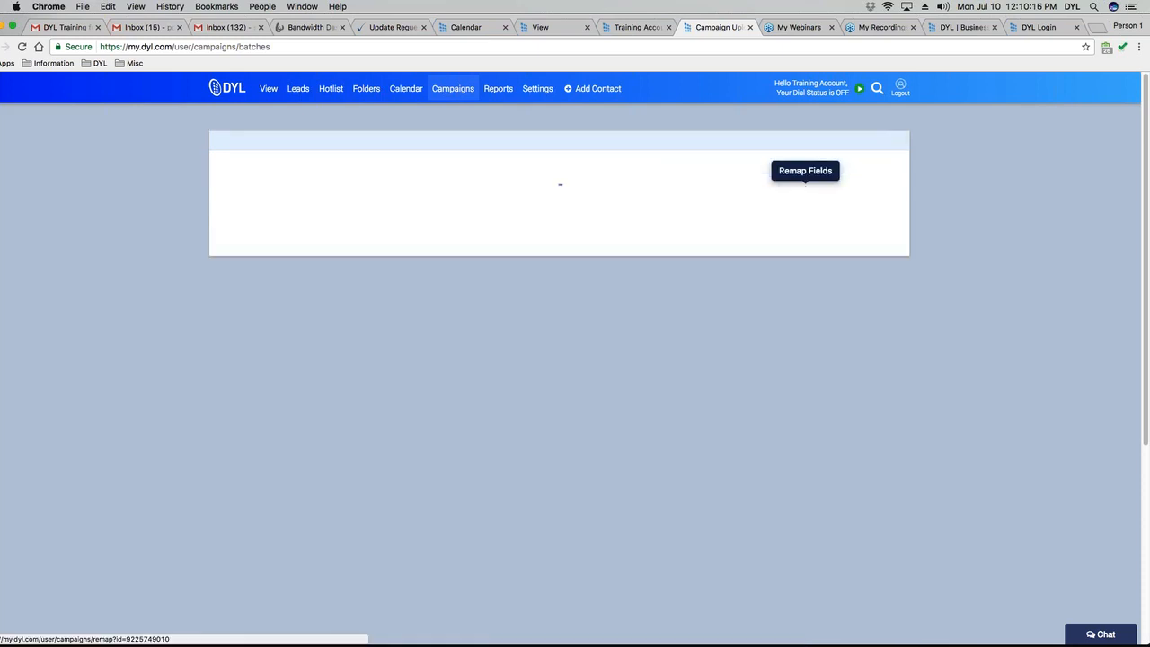
{"action": "scroll", "coordinate": [701, 341], "scroll_direction": "down", "scroll_amount": 6}
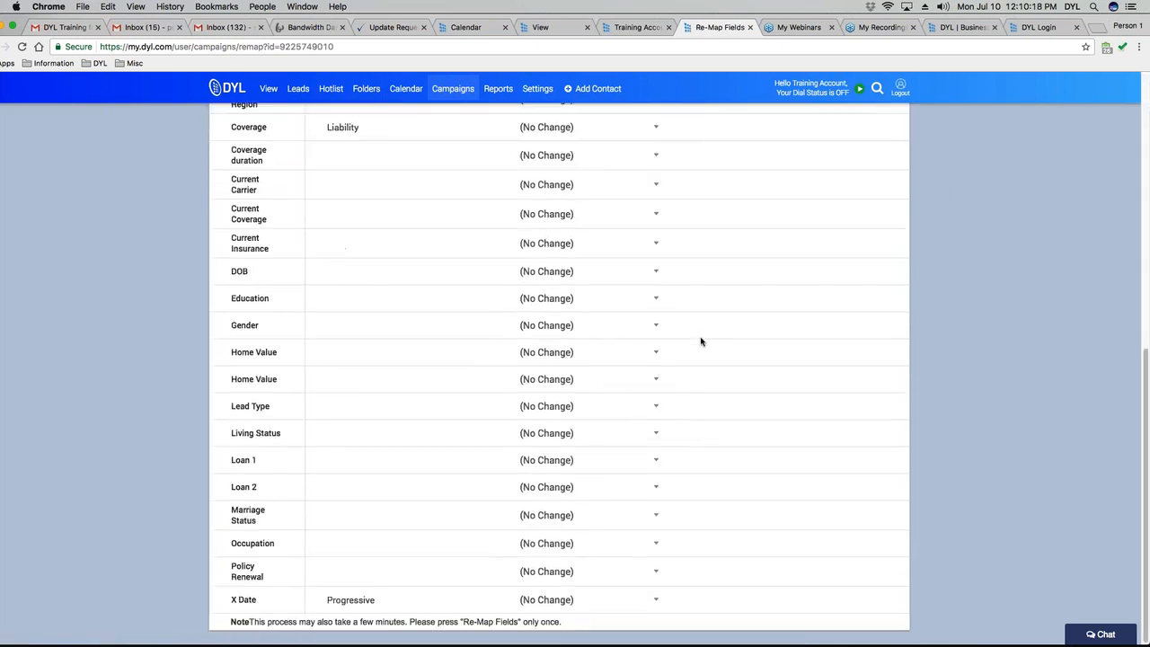
{"action": "scroll", "coordinate": [702, 341], "scroll_direction": "up", "scroll_amount": 10}
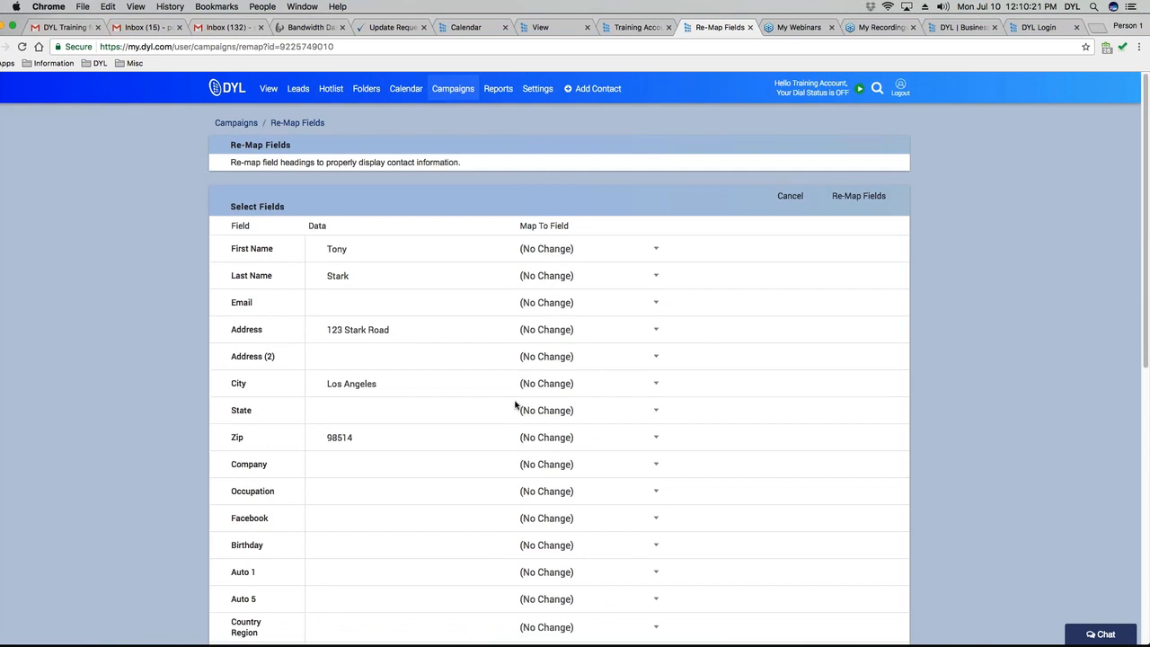
{"action": "scroll", "coordinate": [513, 400], "scroll_direction": "down", "scroll_amount": 5}
{"action": "scroll", "coordinate": [516, 398], "scroll_direction": "up", "scroll_amount": 5}
{"action": "left_click", "coordinate": [584, 249]}
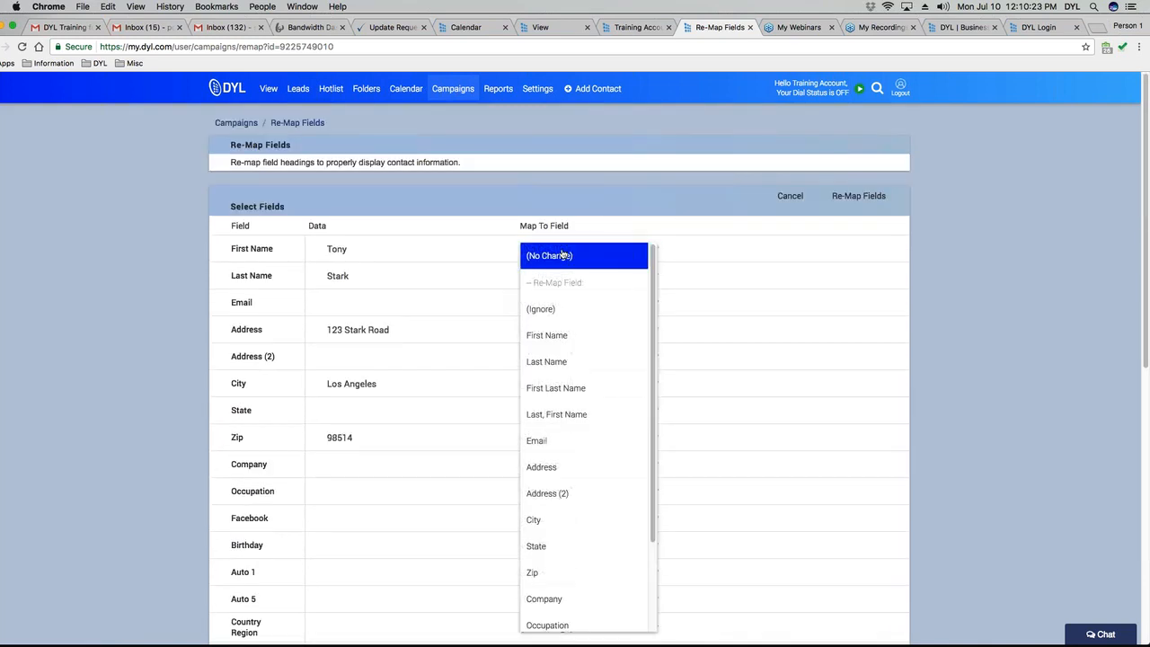
{"action": "left_click", "coordinate": [986, 326]}
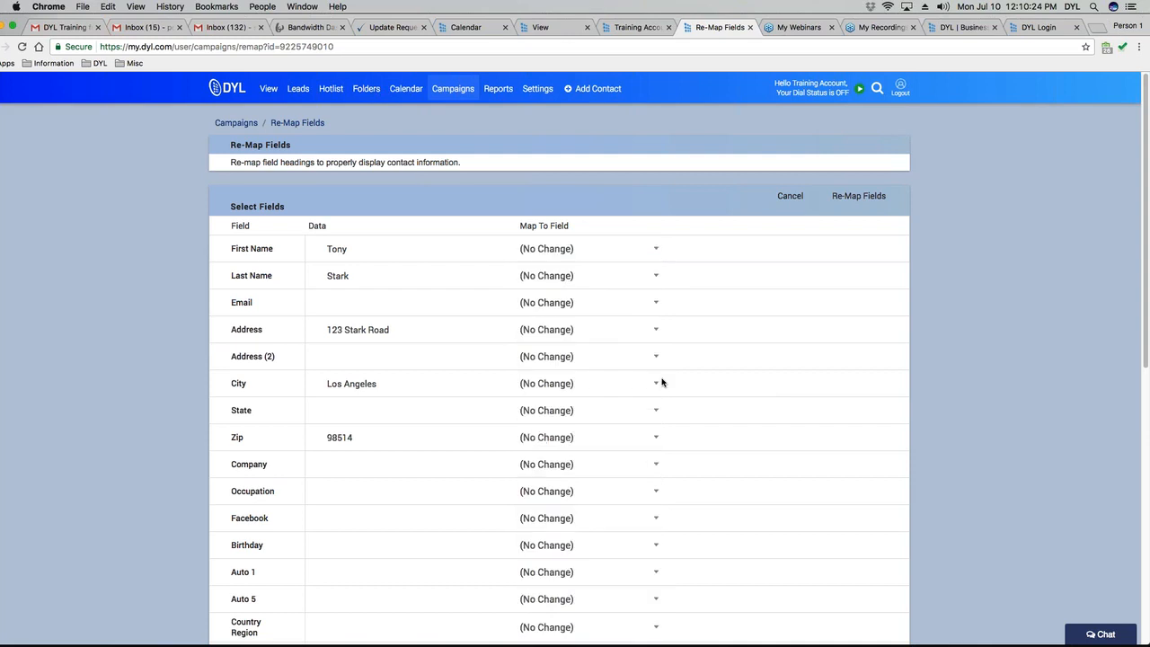
Map the name columns to First Name and Last Name and return to Manage Lists.
{"action": "scroll", "coordinate": [915, 443], "scroll_direction": "down", "scroll_amount": 3}
{"action": "scroll", "coordinate": [915, 443], "scroll_direction": "up", "scroll_amount": 3}
{"action": "left_click", "coordinate": [564, 259]}
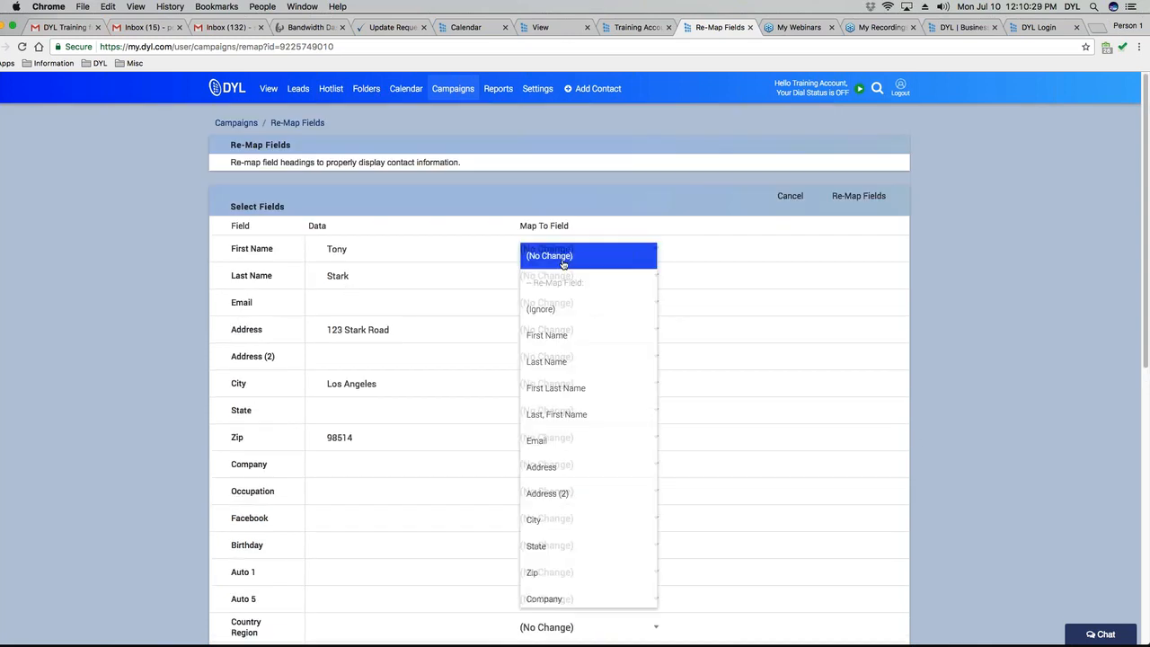
{"action": "left_click", "coordinate": [563, 334]}
{"action": "left_click", "coordinate": [564, 276]}
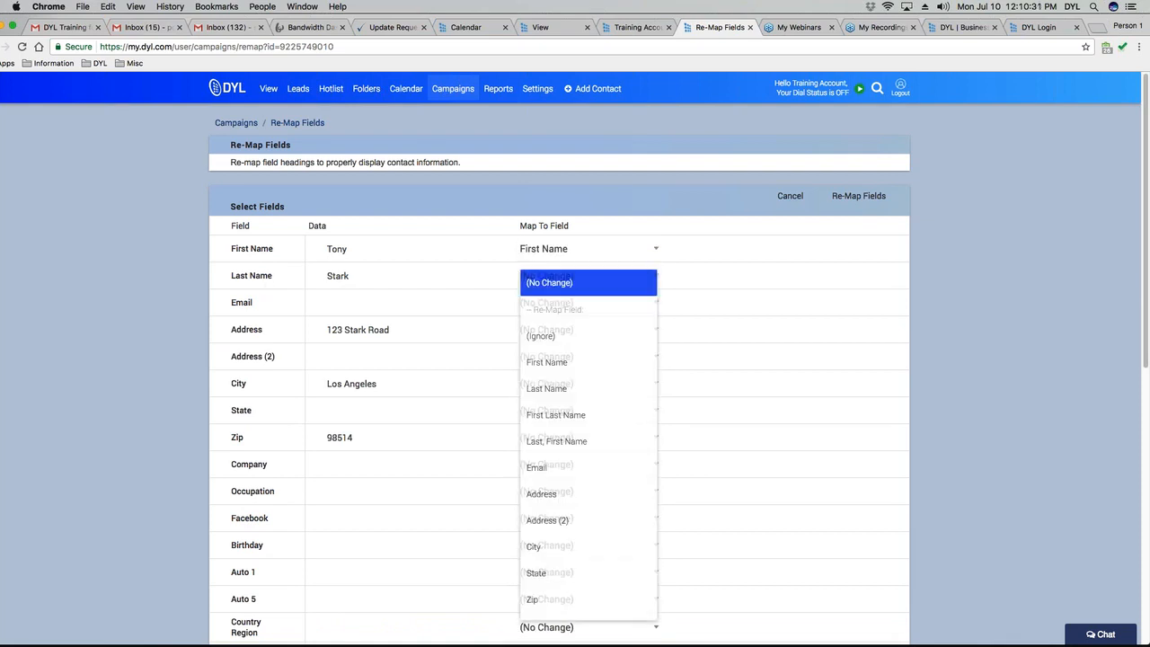
{"action": "left_click", "coordinate": [557, 388]}
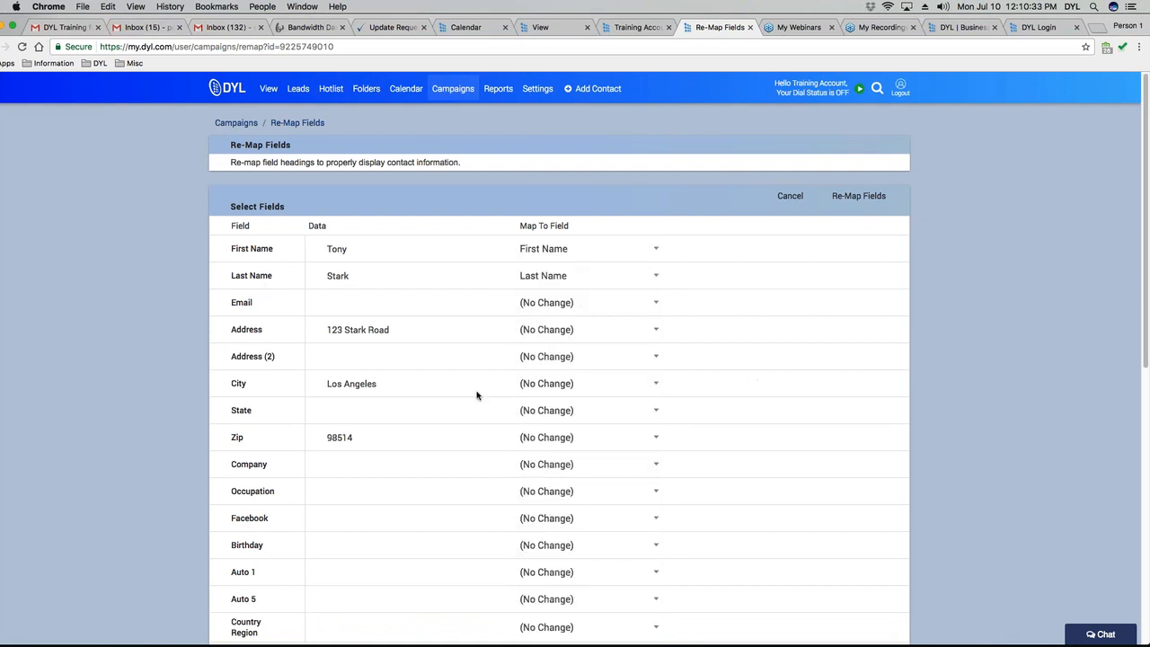
{"action": "left_click", "coordinate": [790, 195]}
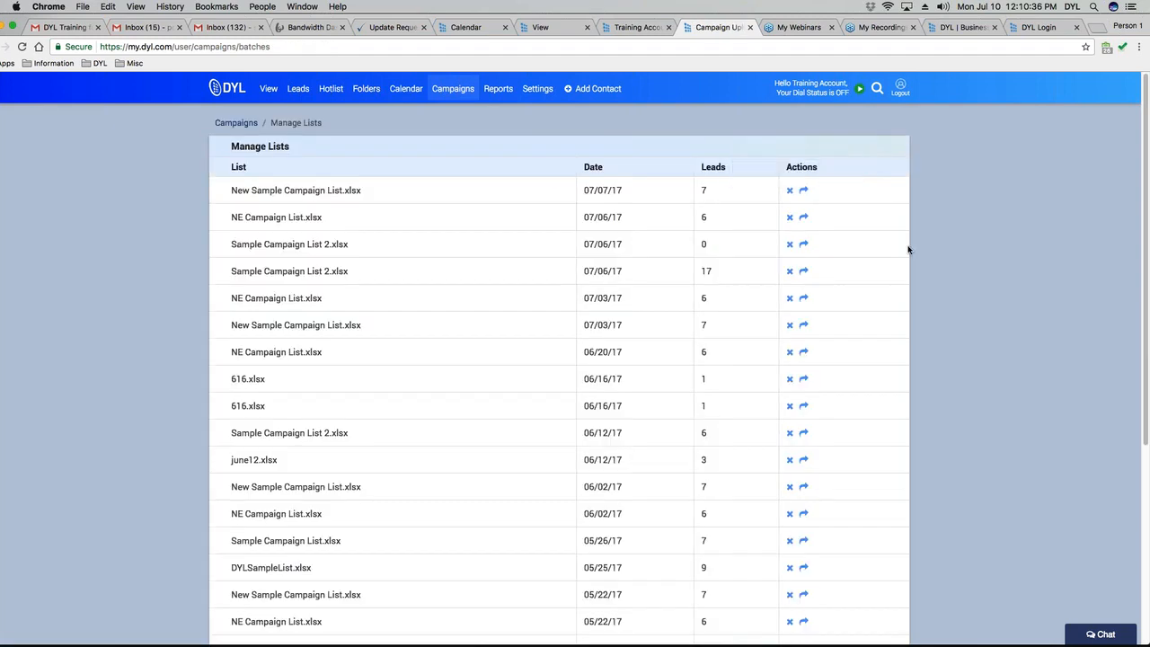
Highlight the newest list's name, then return to the Campaign Lists page.
{"action": "left_click_drag", "start_coordinate": [231, 191], "coordinate": [361, 191]}
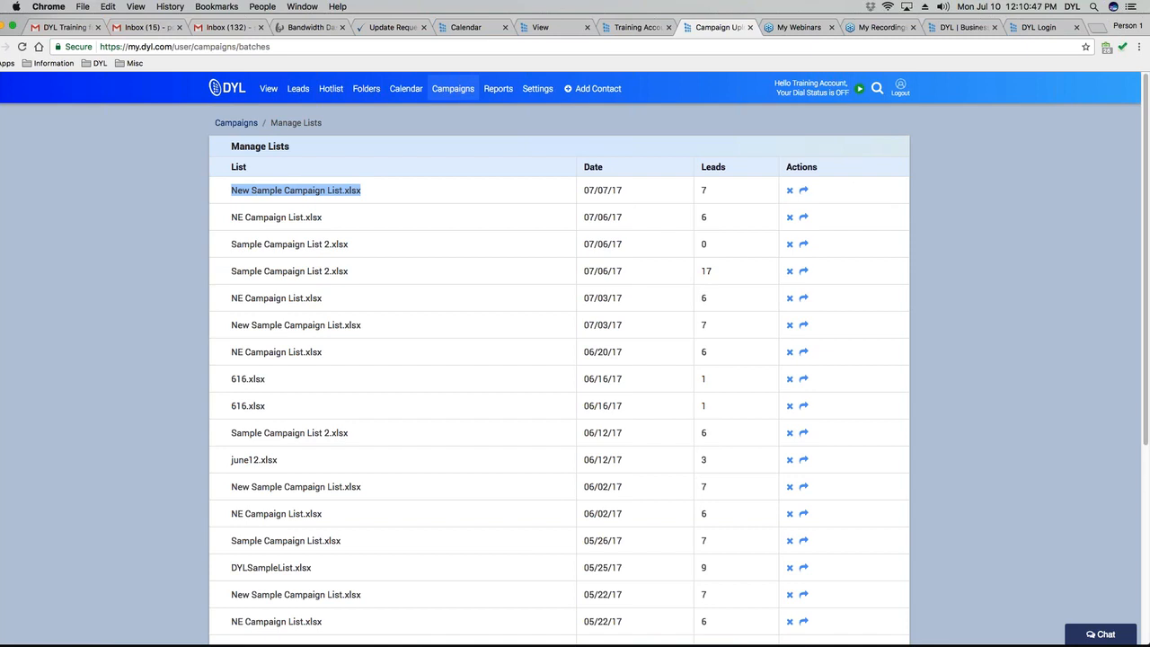
{"action": "left_click", "coordinate": [236, 123]}
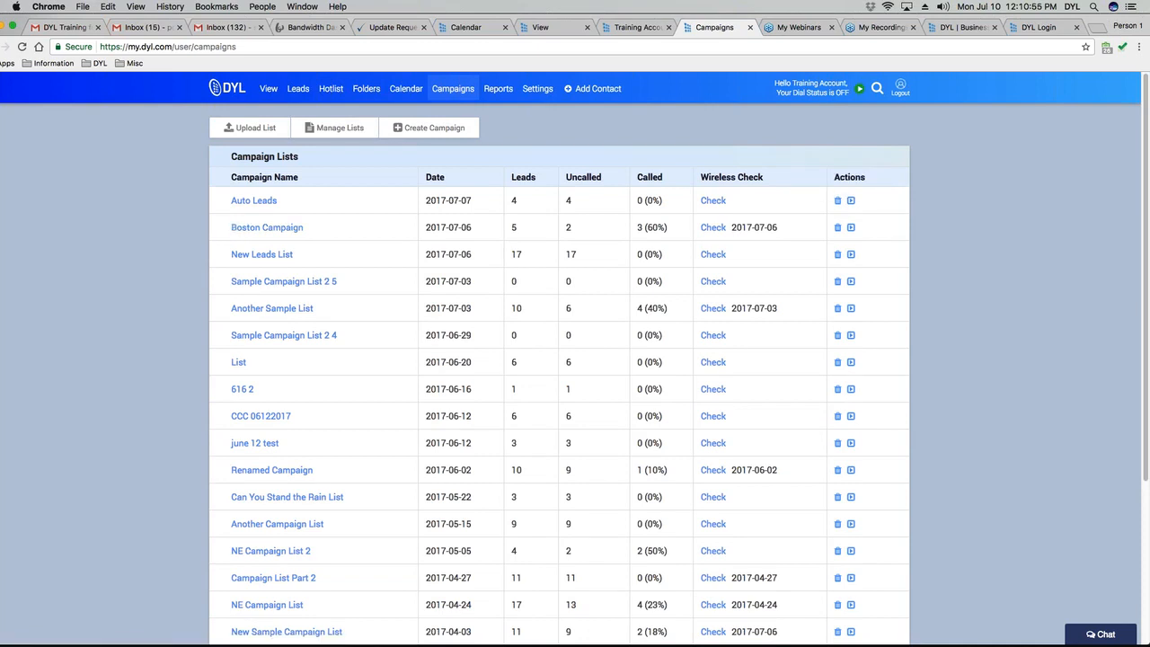
Start a new lead list upload, arriving at the Step 2 field-mapping page.
{"action": "left_click", "coordinate": [435, 128]}
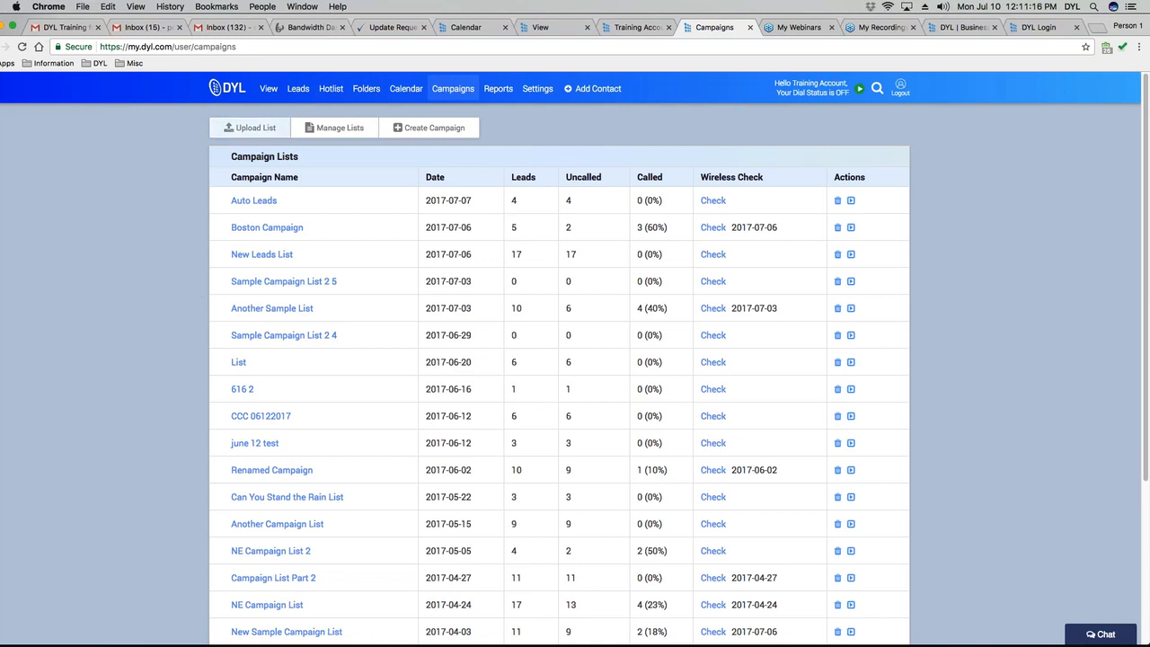
{"action": "left_click", "coordinate": [246, 128]}
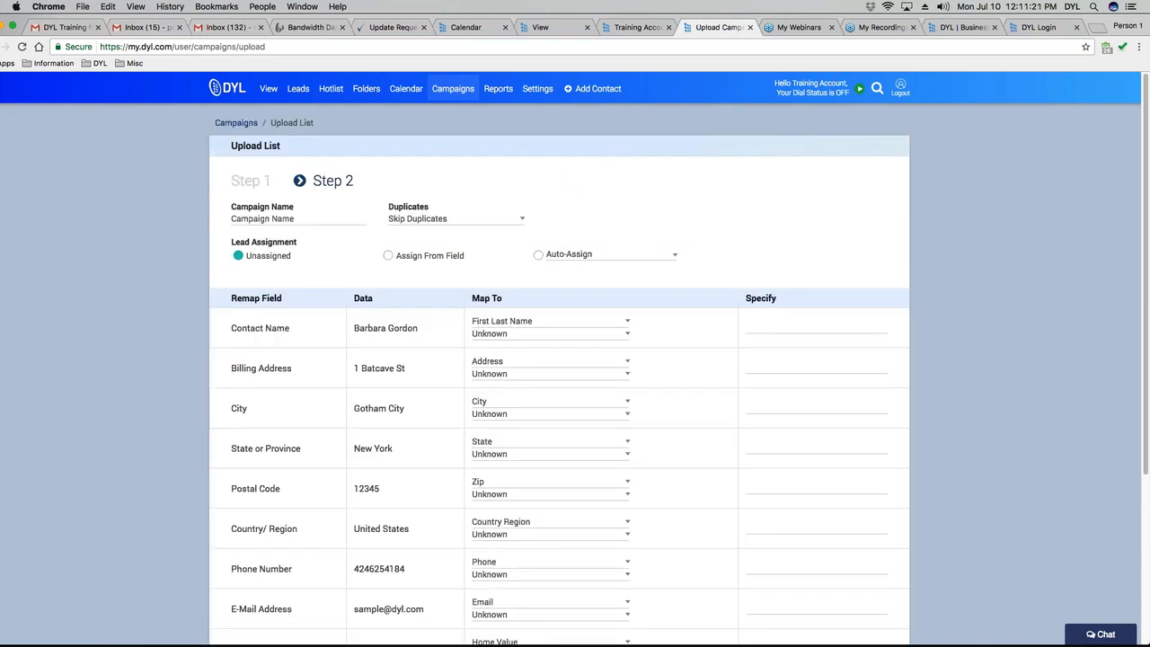
Leave the leftover Step 2 mapping page and return to Upload List Step 1.
{"action": "scroll", "coordinate": [559, 388], "scroll_direction": "down", "scroll_amount": 1}
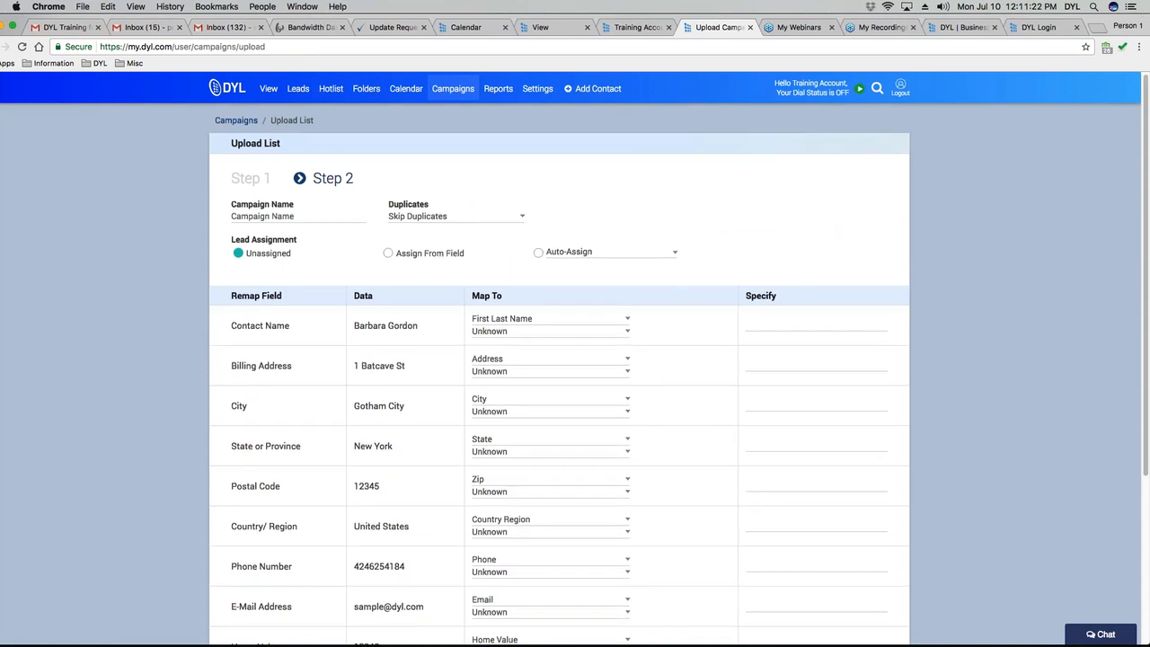
{"action": "scroll", "coordinate": [559, 388], "scroll_direction": "down", "scroll_amount": 5}
{"action": "left_click", "coordinate": [870, 602]}
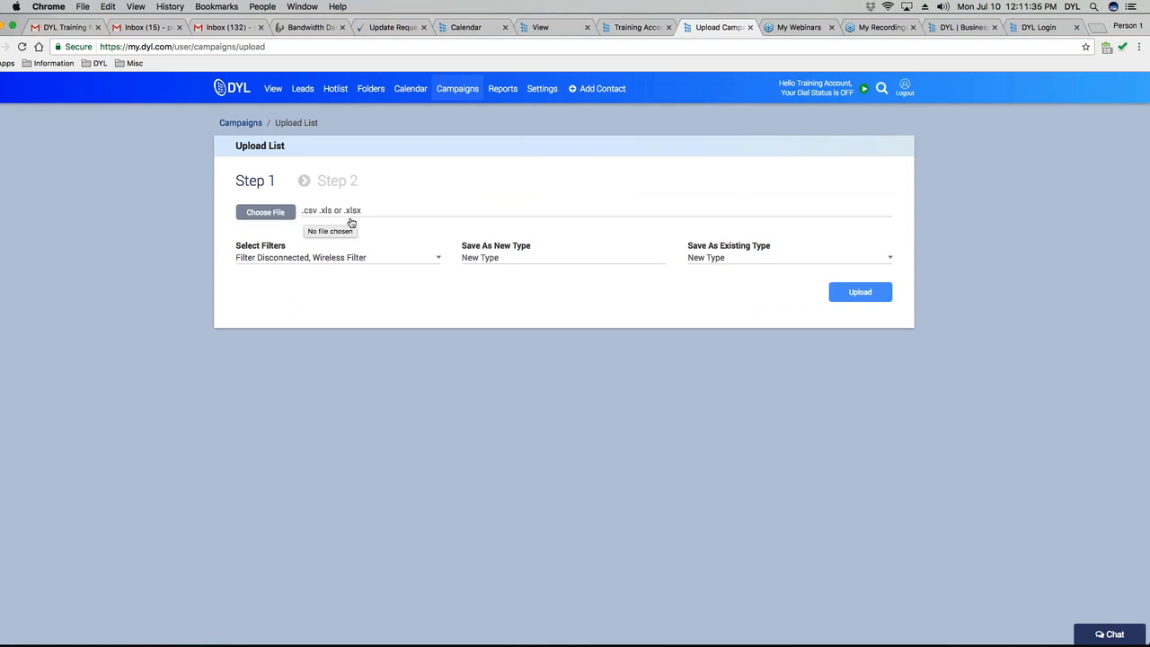
Choose New Sample Campaign List.xlsx from the Templates folder as the upload file.
{"action": "left_click", "coordinate": [258, 221]}
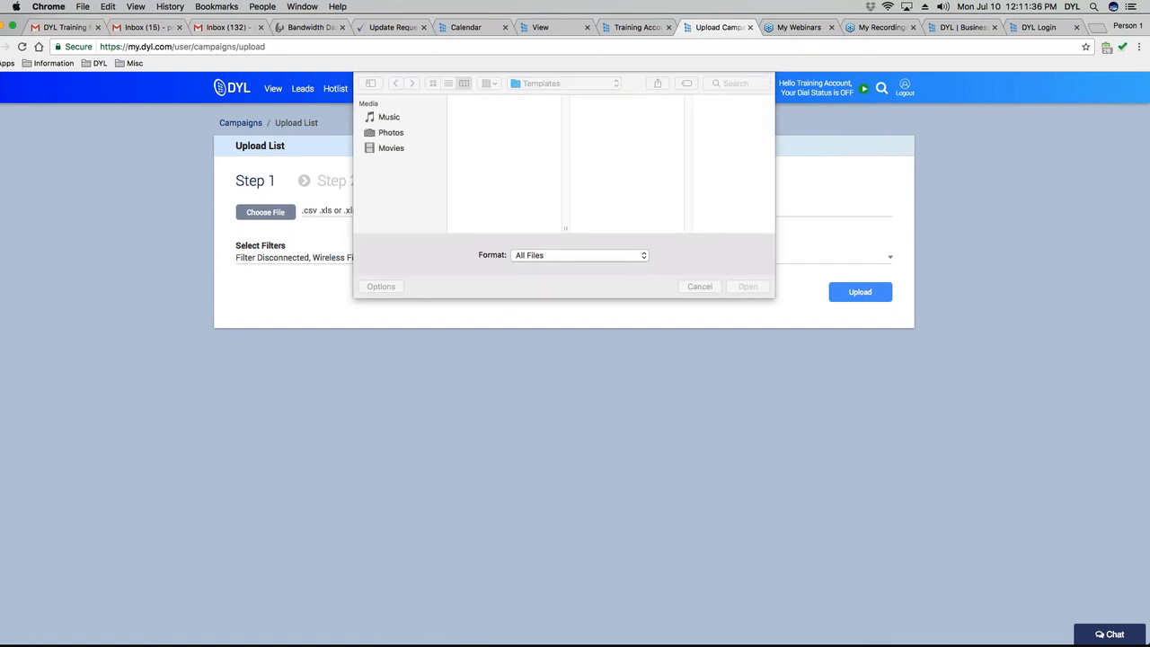
{"action": "left_click", "coordinate": [493, 186]}
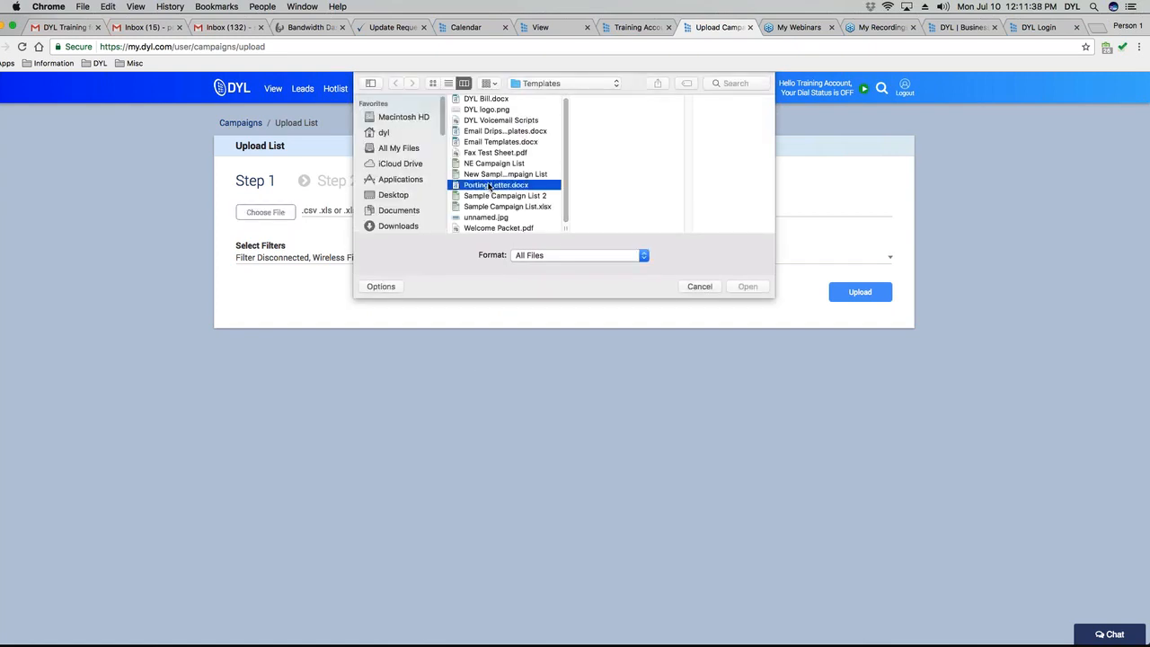
{"action": "key", "text": "Down"}
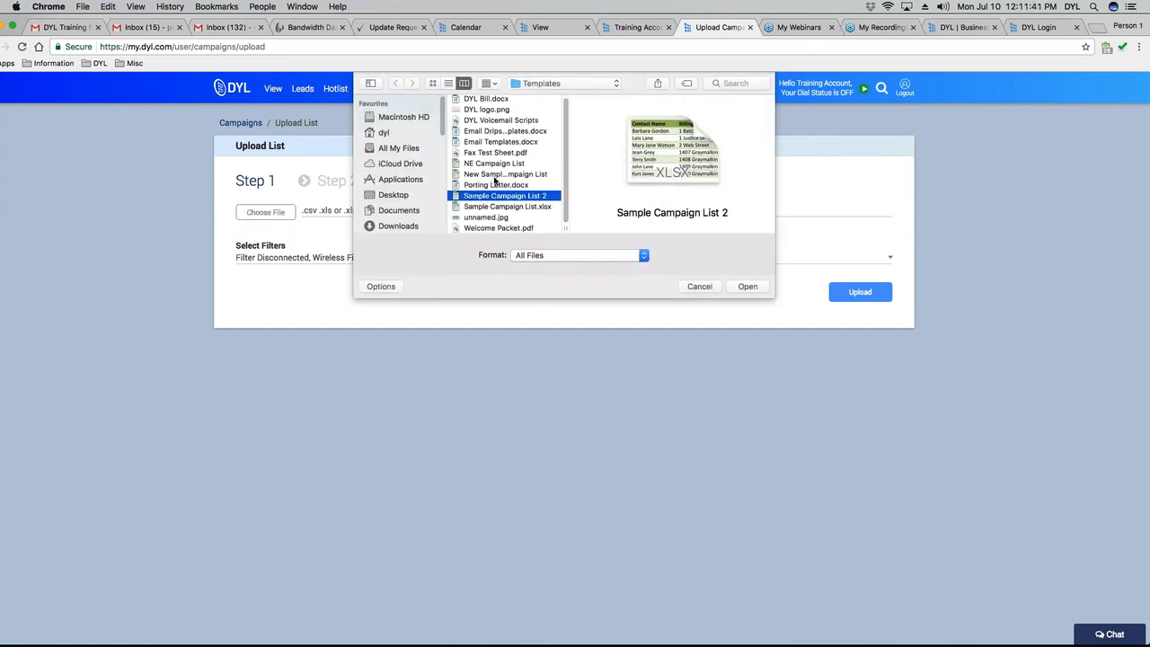
{"action": "left_click", "coordinate": [494, 176]}
{"action": "left_click", "coordinate": [748, 286]}
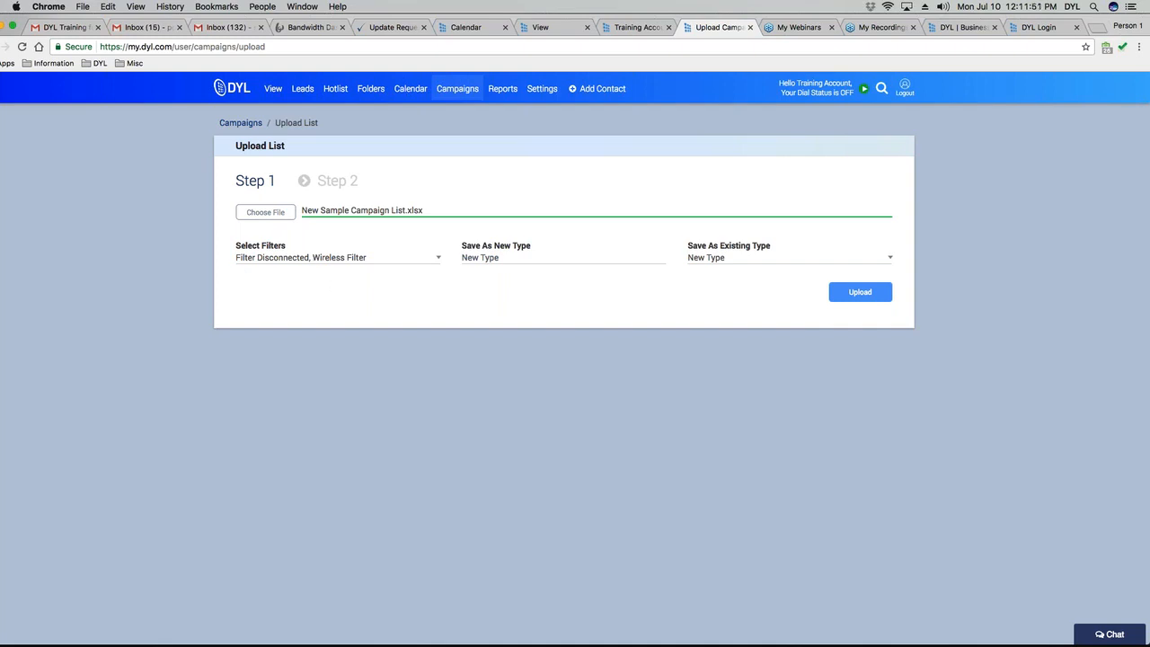
{"action": "left_click", "coordinate": [438, 258]}
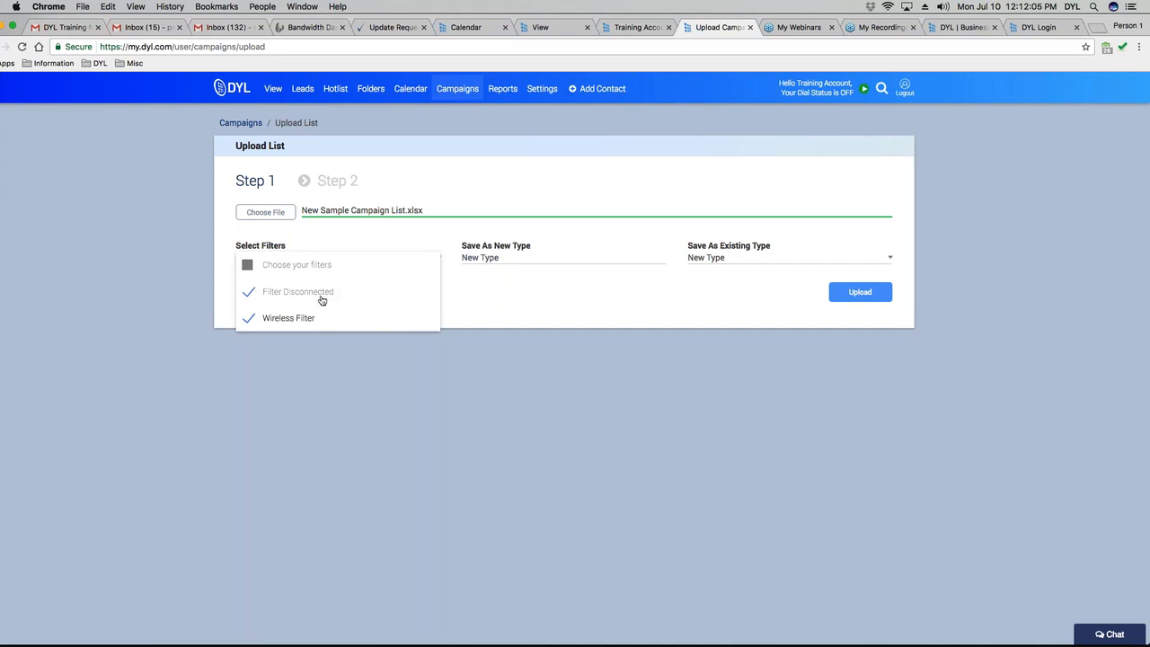
Uncheck Filter Disconnected and Wireless Filter so no upload filters apply.
{"action": "left_click", "coordinate": [247, 292]}
{"action": "left_click", "coordinate": [485, 305]}
{"action": "left_click", "coordinate": [845, 291]}
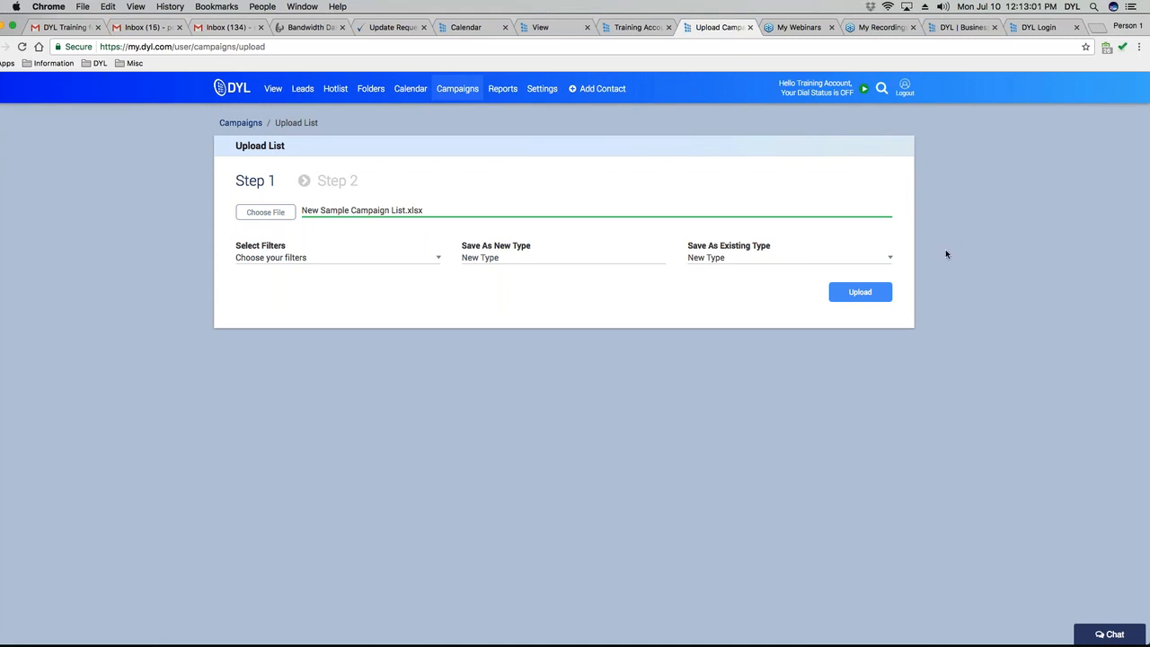
Choose Sample Campaign as the existing lead type and upload the lead file.
{"action": "left_click", "coordinate": [788, 265]}
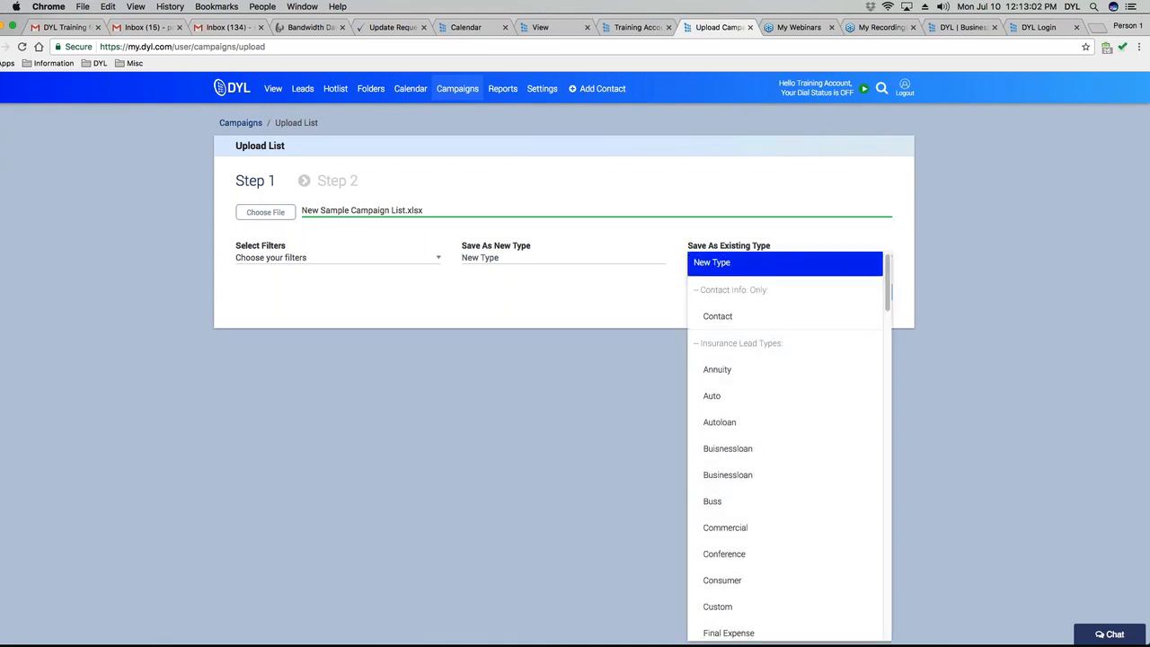
{"action": "scroll", "coordinate": [782, 402], "scroll_direction": "down", "scroll_amount": 10}
{"action": "scroll", "coordinate": [783, 400], "scroll_direction": "down", "scroll_amount": 5}
{"action": "scroll", "coordinate": [783, 400], "scroll_direction": "up", "scroll_amount": 3}
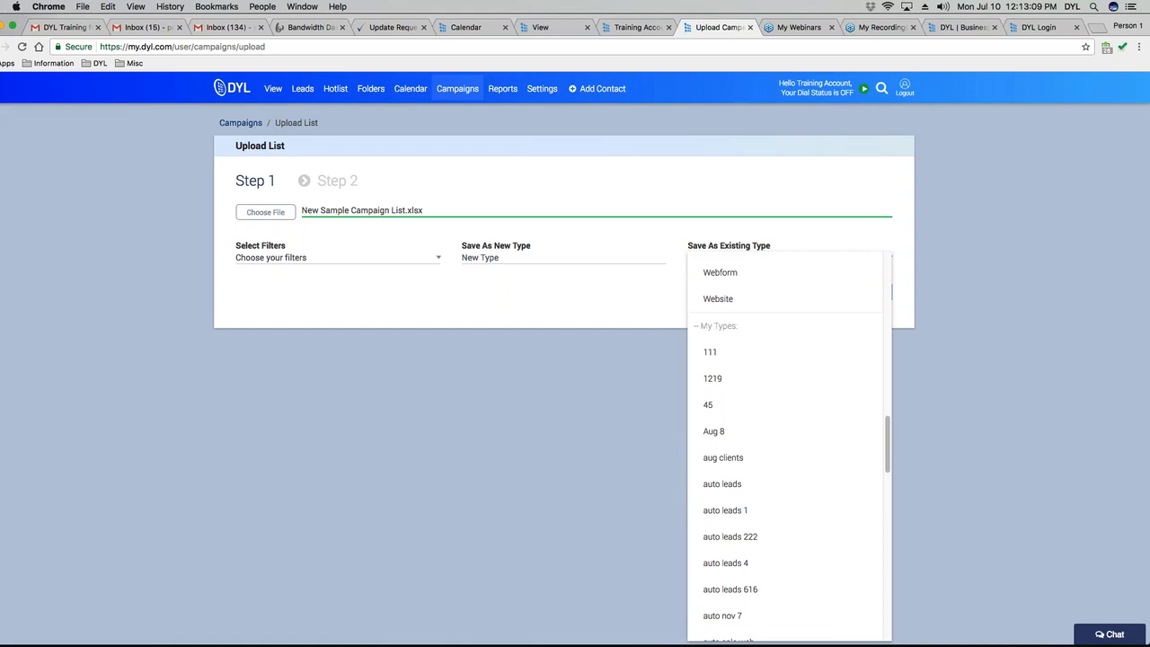
{"action": "left_click", "coordinate": [487, 258]}
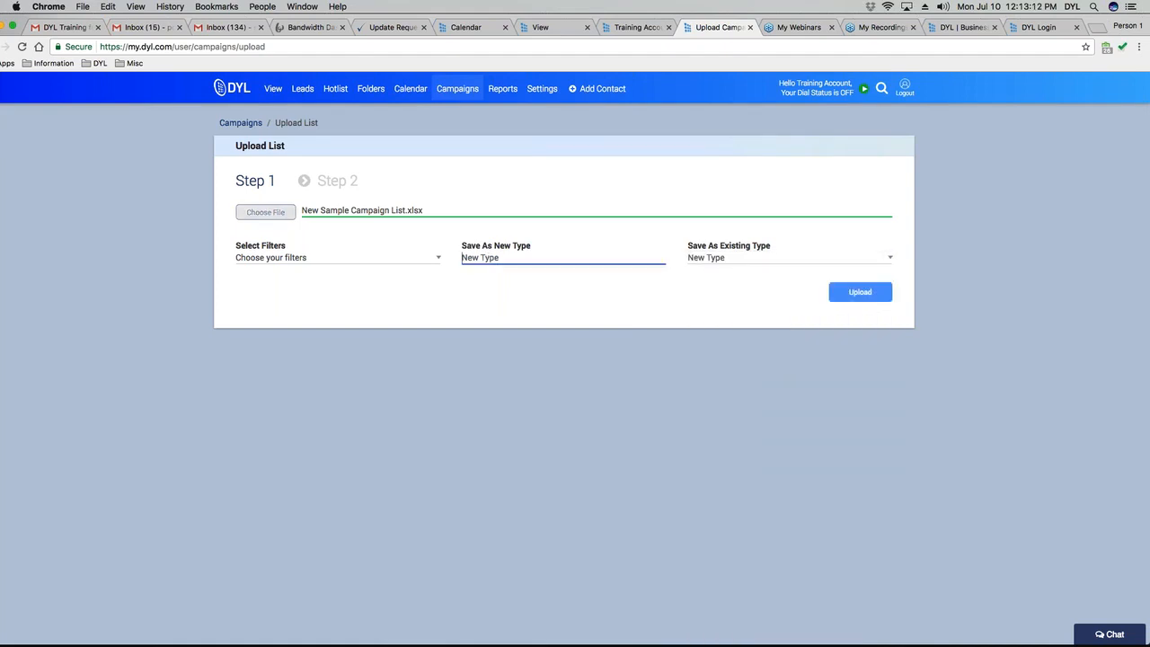
{"action": "left_click", "coordinate": [711, 260]}
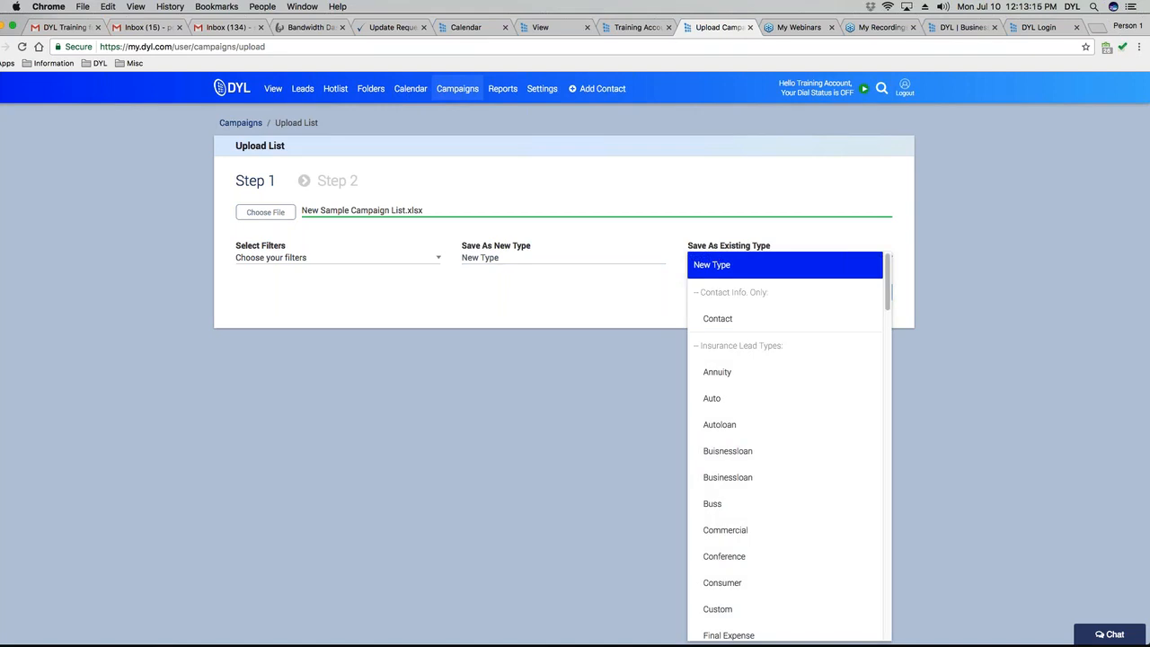
{"action": "scroll", "coordinate": [750, 562], "scroll_direction": "down", "scroll_amount": 20}
{"action": "scroll", "coordinate": [745, 558], "scroll_direction": "down", "scroll_amount": 5}
{"action": "scroll", "coordinate": [750, 550], "scroll_direction": "up", "scroll_amount": 5}
{"action": "left_click", "coordinate": [762, 378]}
{"action": "left_click", "coordinate": [865, 293]}
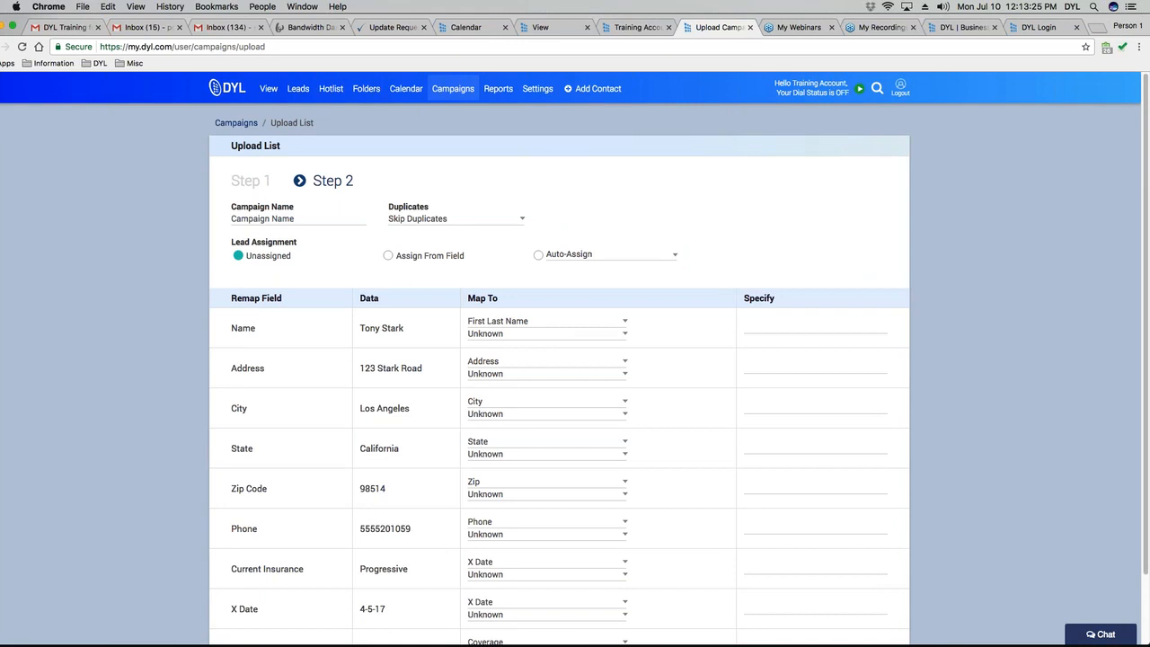
Enter 'Marvelous' as the campaign name.
{"action": "left_click", "coordinate": [271, 224]}
{"action": "type", "text": "Marvelo"}
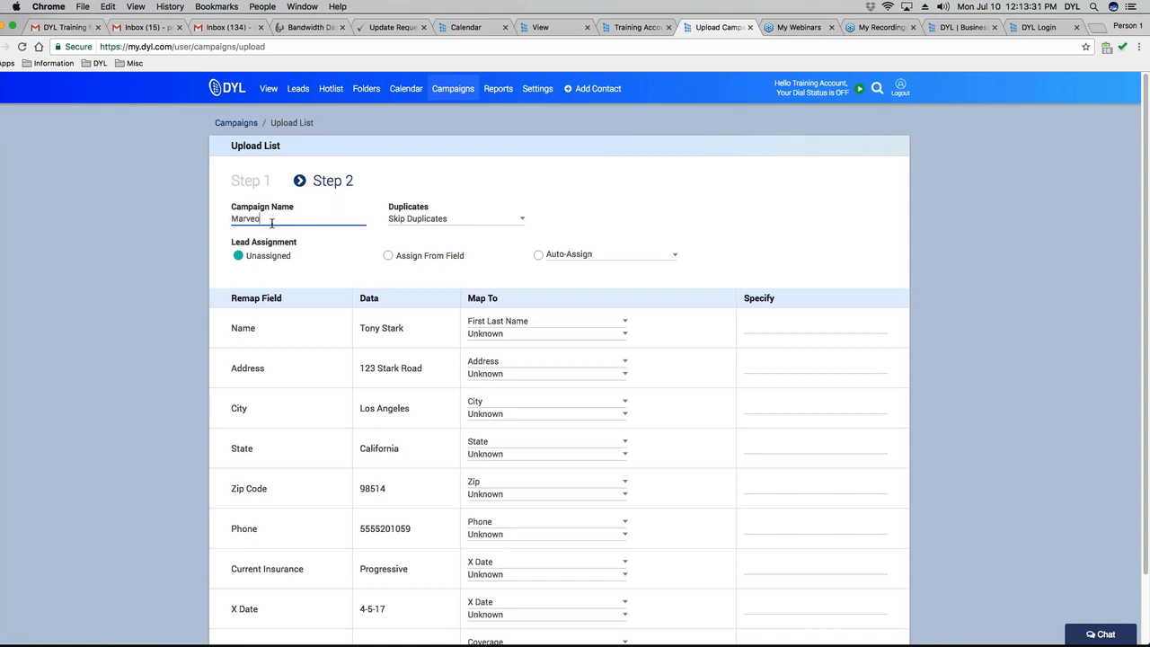
{"action": "type", "text": "us"}
{"action": "key", "text": "Tab"}
Set duplicate handling to Merge Duplicates after briefly trying Allow Duplicates.
{"action": "left_click", "coordinate": [638, 179]}
{"action": "left_click", "coordinate": [500, 222]}
{"action": "left_click", "coordinate": [423, 251]}
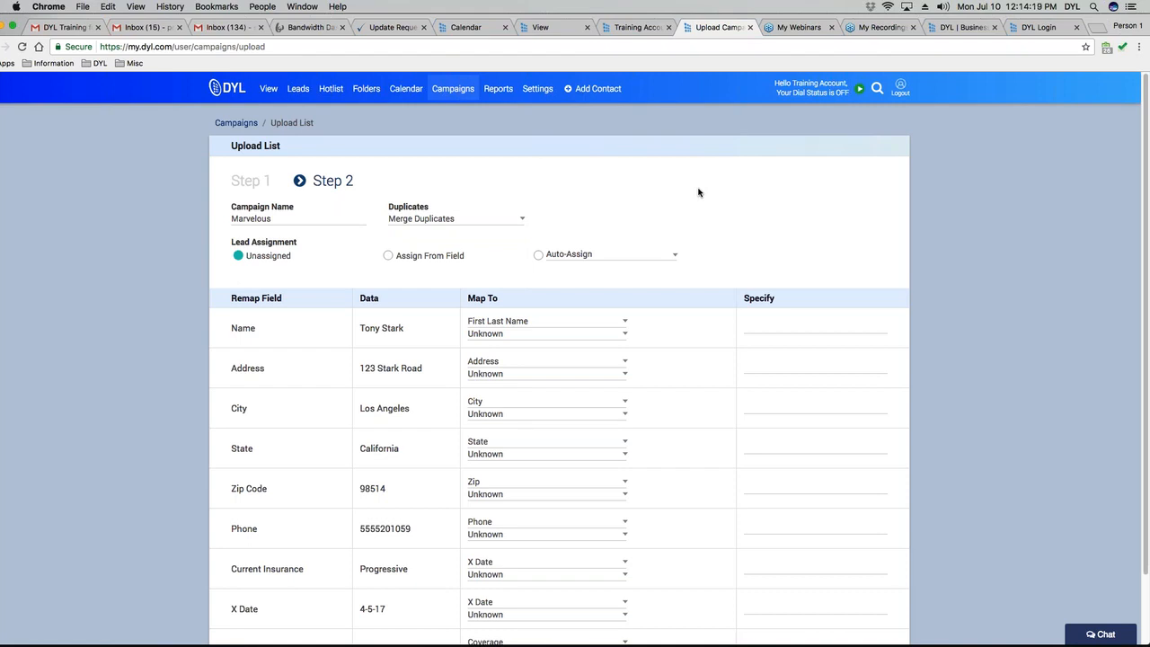
{"action": "left_click", "coordinate": [485, 220]}
{"action": "left_click", "coordinate": [474, 282]}
{"action": "left_click", "coordinate": [463, 222]}
{"action": "left_click", "coordinate": [454, 241]}
Try the Auto-Assign user list, then set Lead Assignment to Unassigned.
{"action": "left_click", "coordinate": [539, 255]}
{"action": "left_click", "coordinate": [620, 254]}
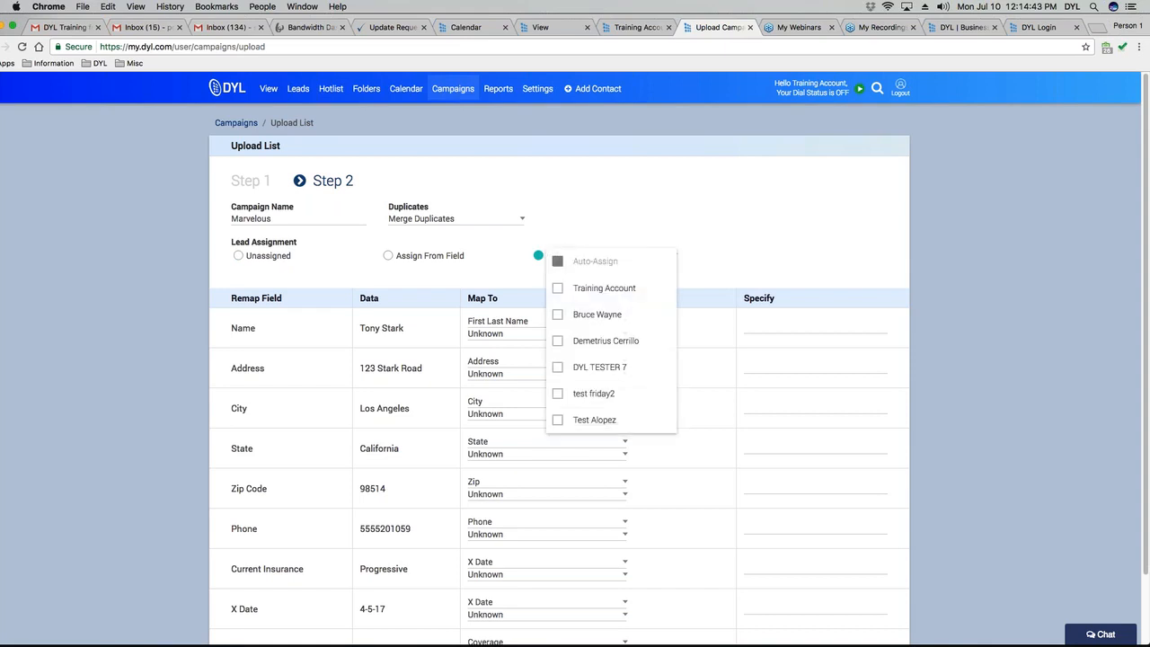
{"action": "left_click", "coordinate": [558, 314]}
{"action": "left_click", "coordinate": [558, 287]}
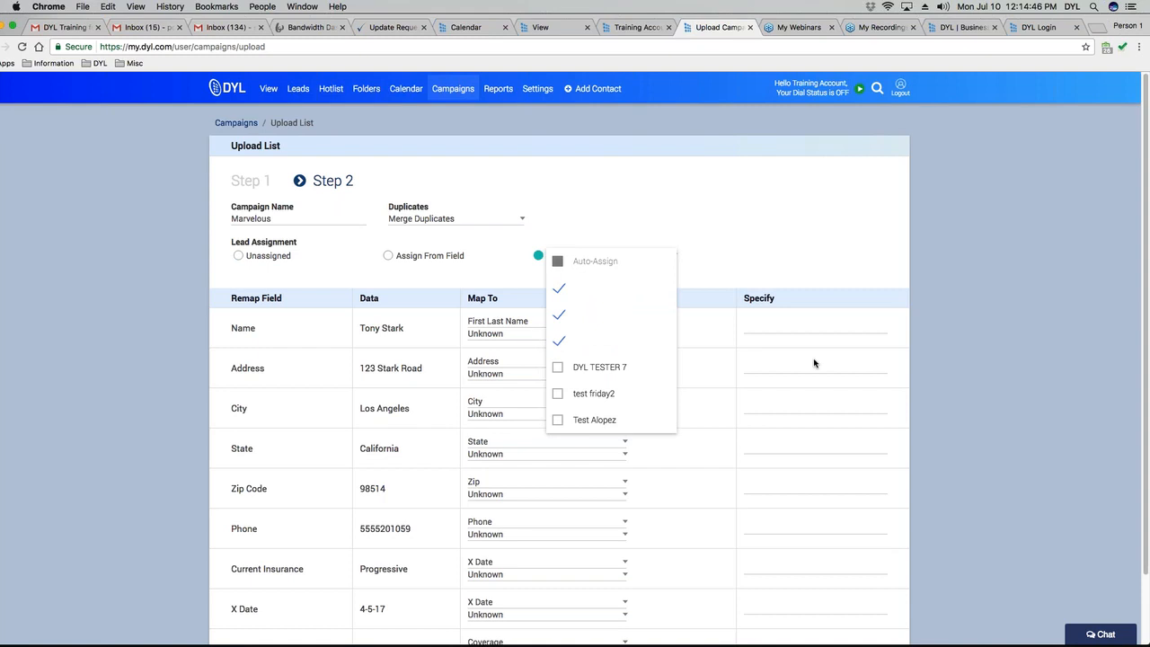
{"action": "left_click", "coordinate": [558, 314]}
{"action": "left_click", "coordinate": [558, 288]}
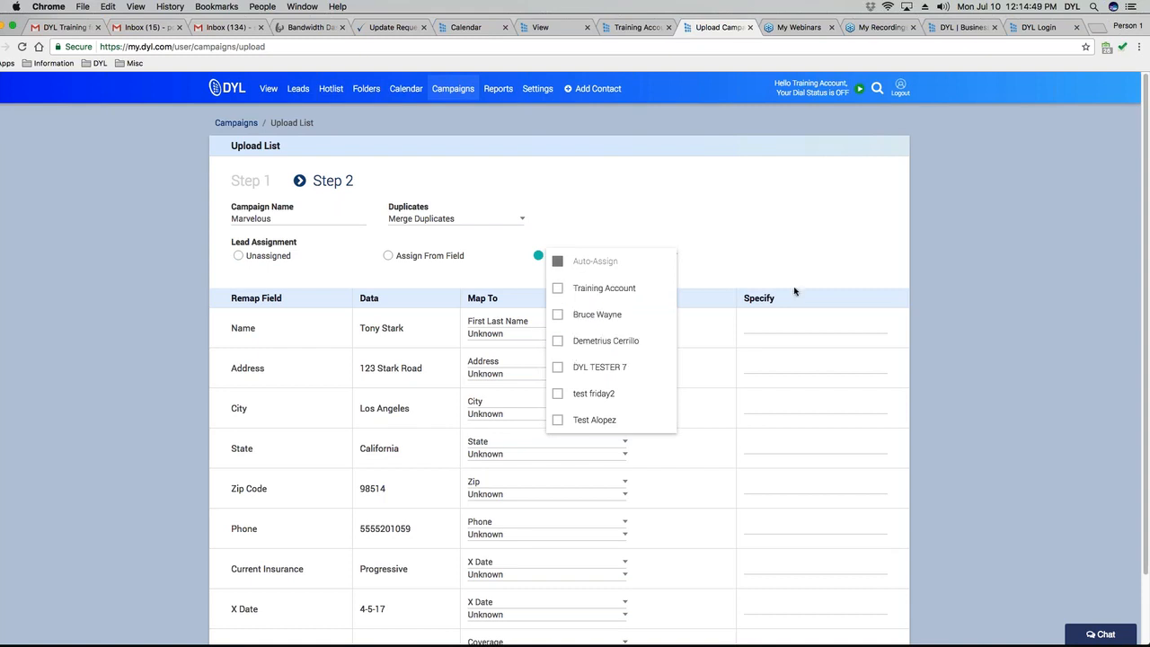
{"action": "left_click", "coordinate": [604, 288]}
{"action": "left_click", "coordinate": [737, 268]}
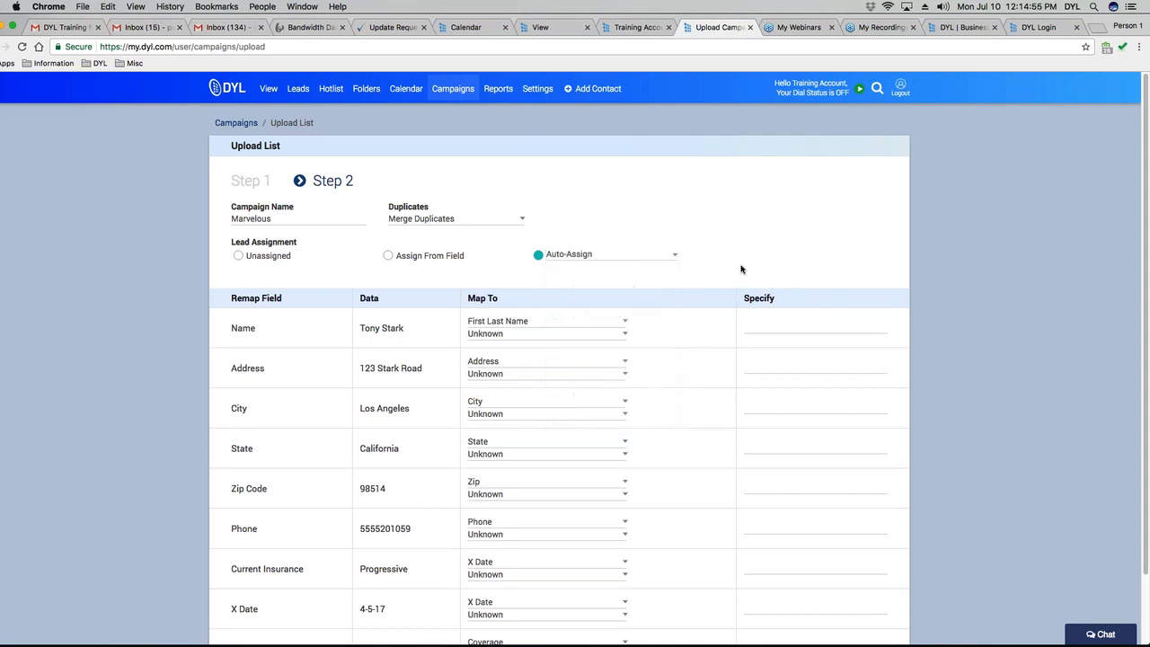
{"action": "left_click", "coordinate": [238, 256]}
Review the Step 2 mapping table down to the Import button, then launch Excel from the Dock.
{"action": "scroll", "coordinate": [459, 390], "scroll_direction": "down", "scroll_amount": 2}
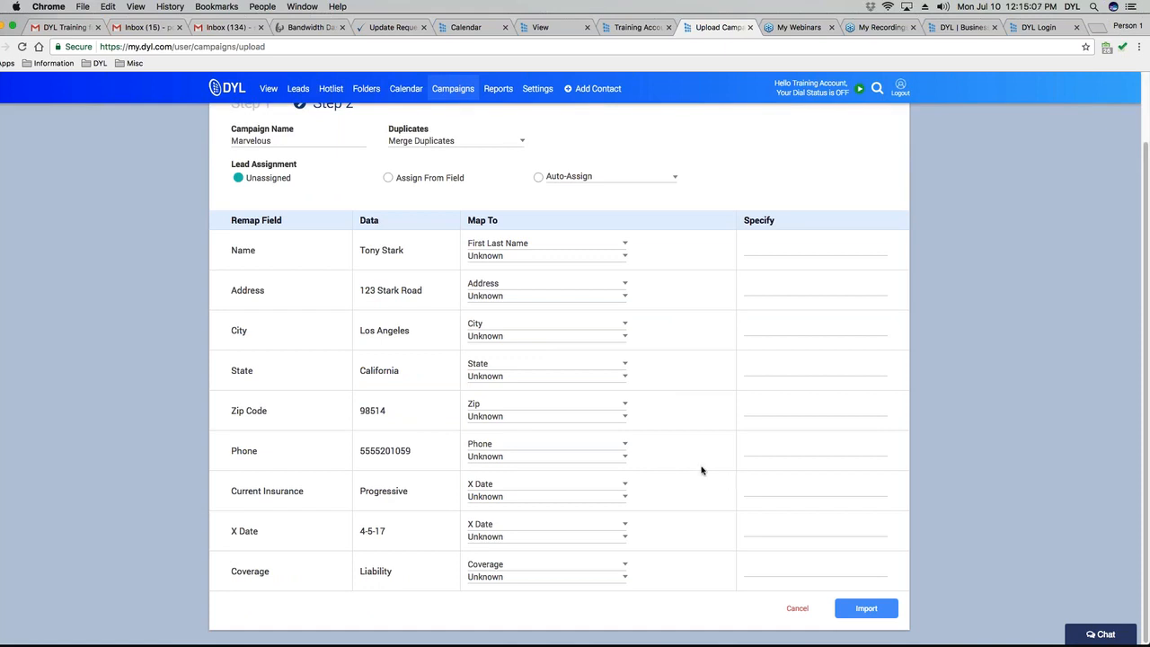
{"action": "scroll", "coordinate": [575, 373], "scroll_direction": "up", "scroll_amount": 1}
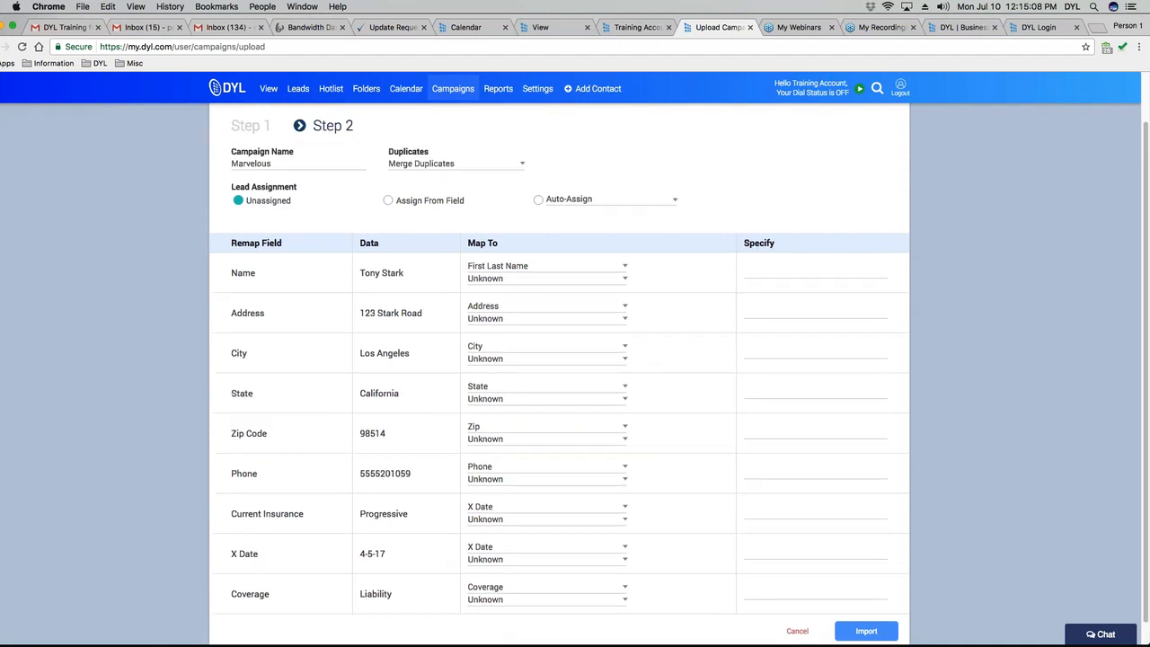
{"action": "scroll", "coordinate": [237, 405], "scroll_direction": "up", "scroll_amount": 2}
{"action": "scroll", "coordinate": [307, 453], "scroll_direction": "down", "scroll_amount": 3}
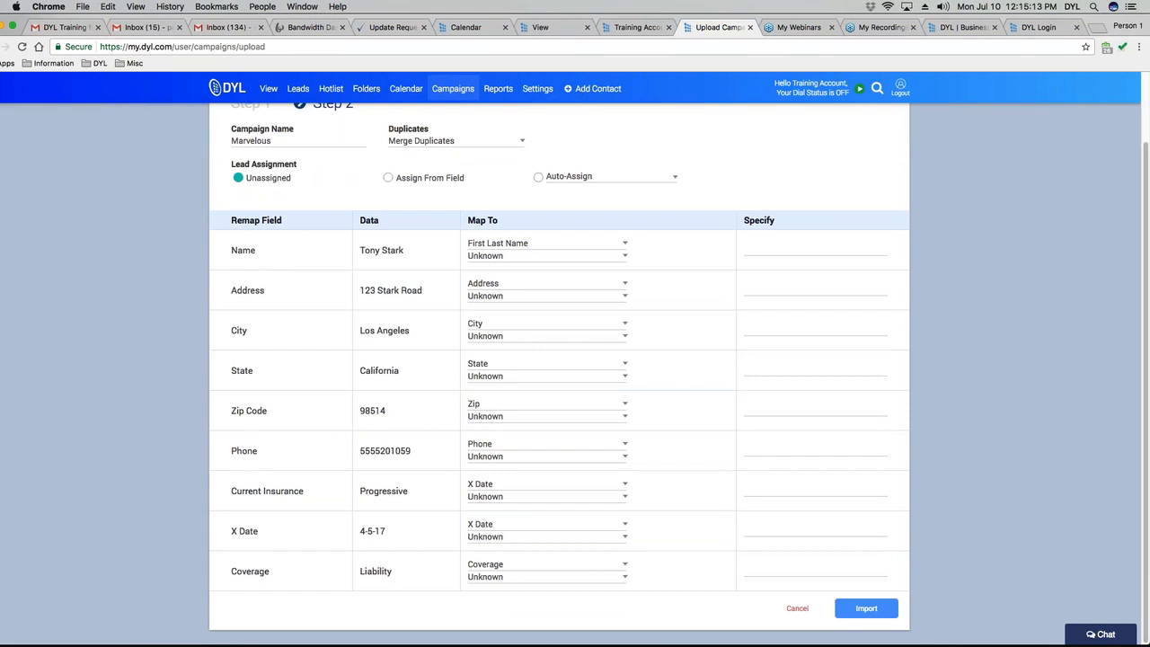
{"action": "mouse_move", "coordinate": [575, 645]}
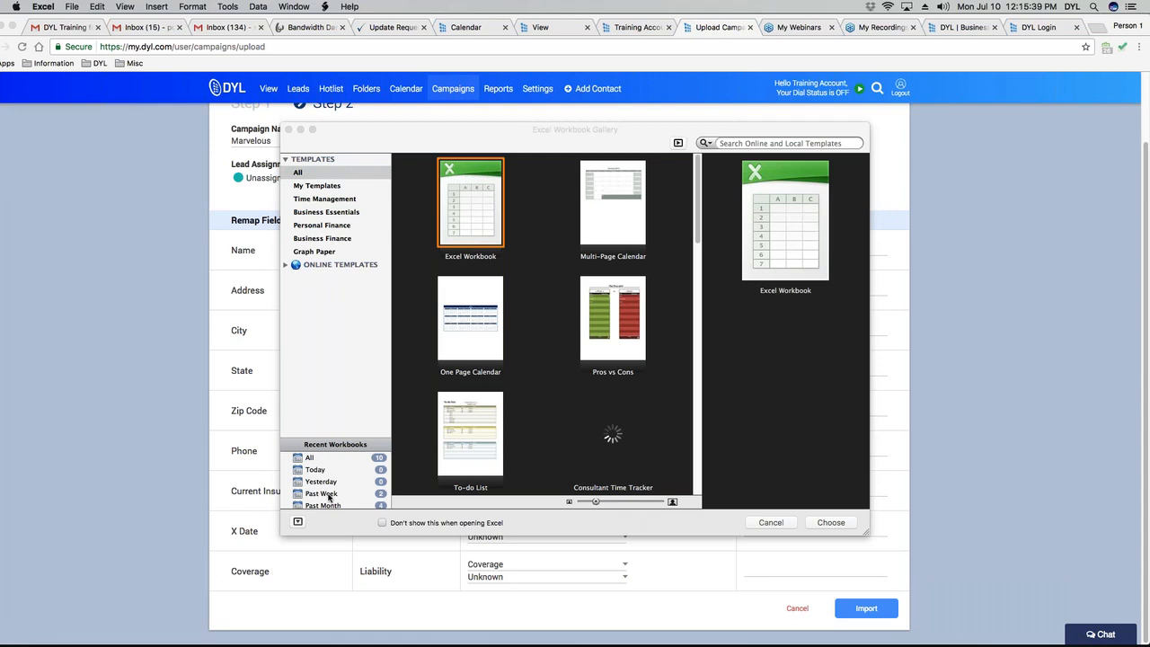
Open New Sample Campaign List from Past Week, inspect the header row and Phone column F, then close it.
{"action": "left_click", "coordinate": [380, 496]}
{"action": "double_click", "coordinate": [470, 220]}
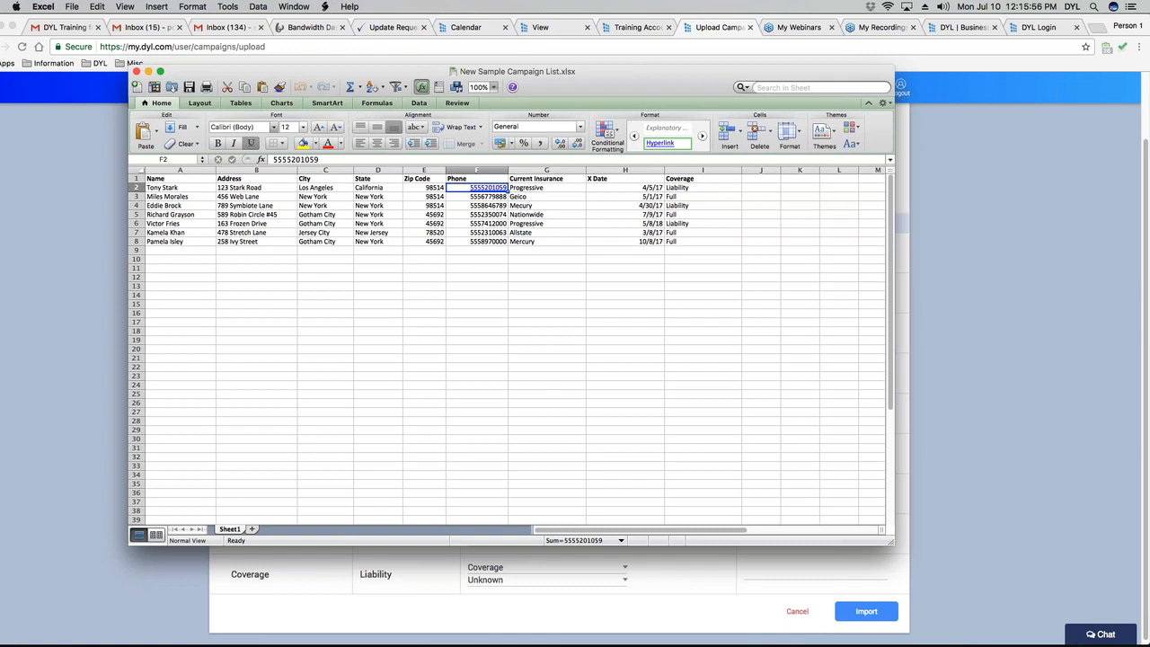
{"action": "left_click", "coordinate": [136, 179]}
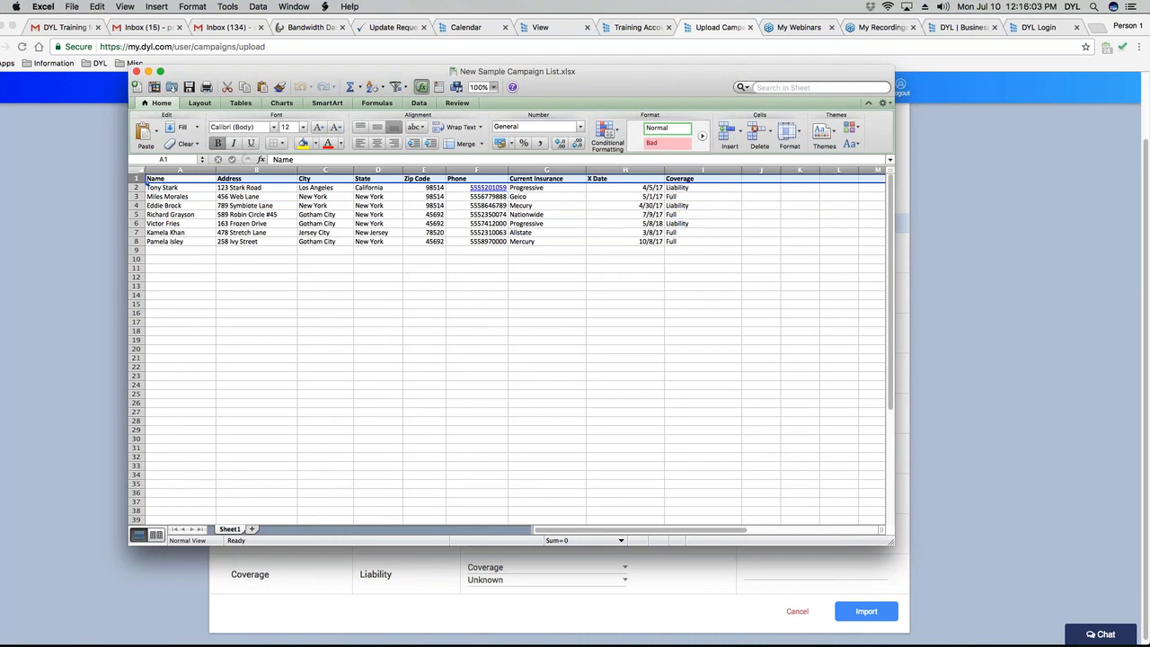
{"action": "left_click", "coordinate": [972, 25]}
{"action": "left_click", "coordinate": [296, 324]}
{"action": "left_click", "coordinate": [481, 179]}
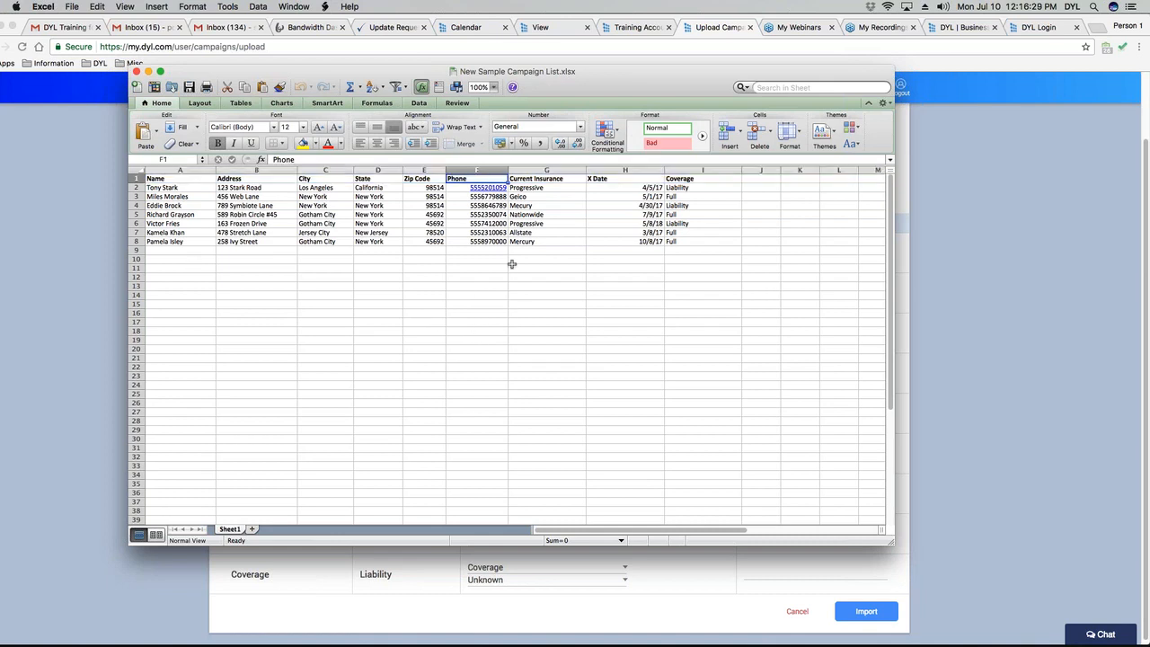
{"action": "left_click", "coordinate": [479, 170]}
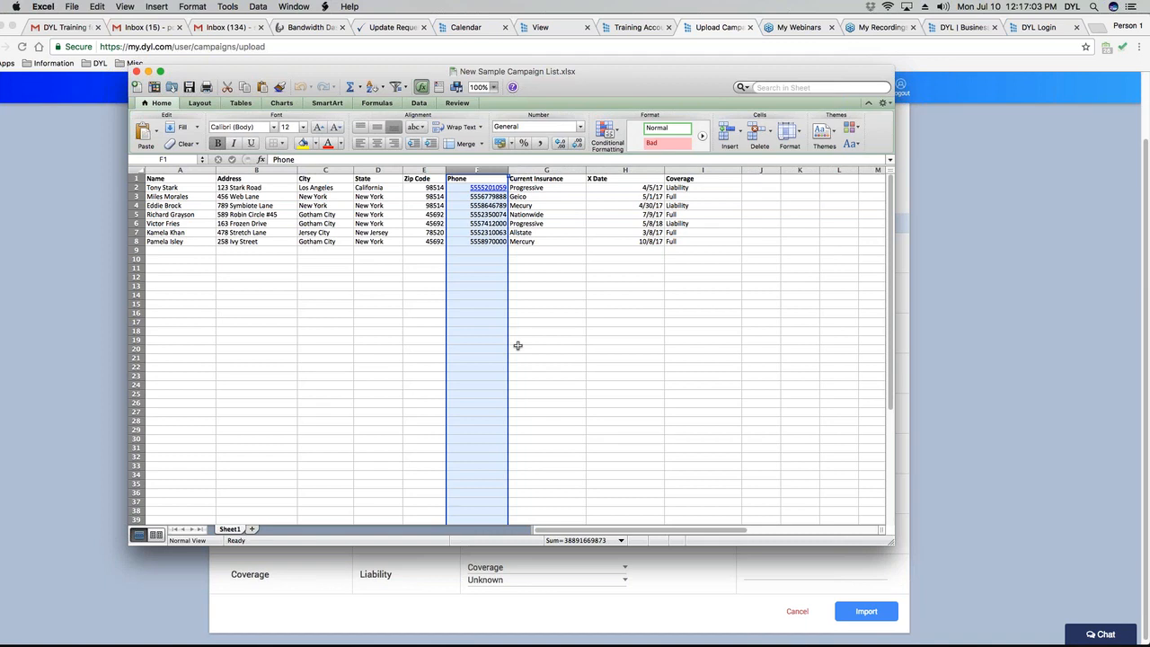
{"action": "left_click", "coordinate": [137, 72]}
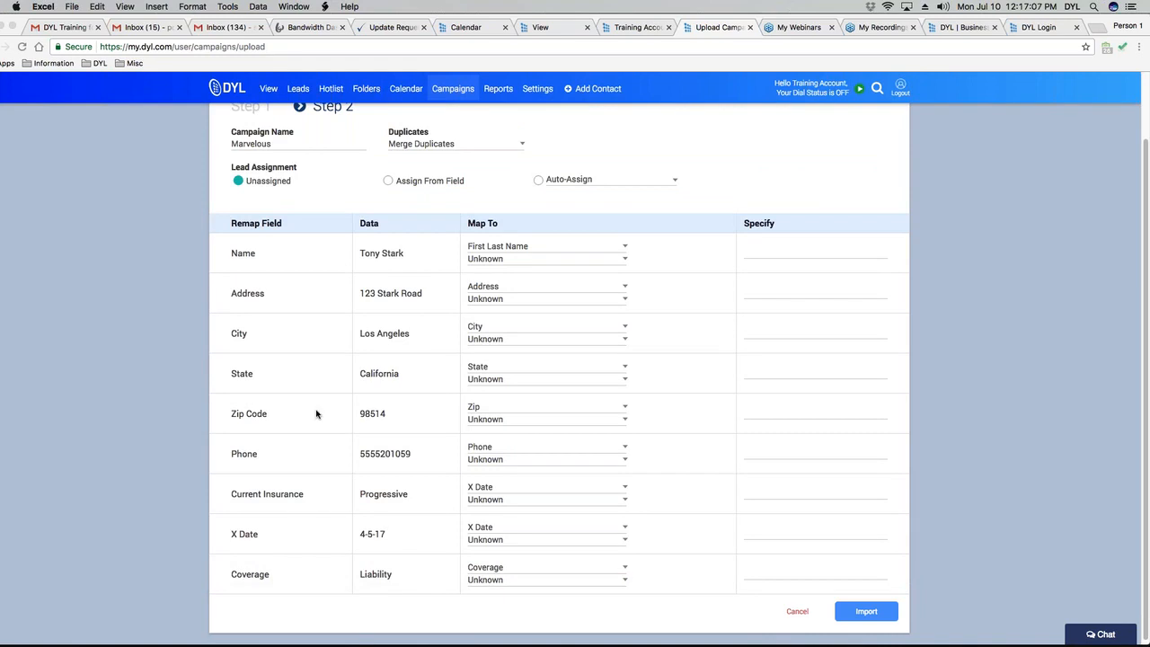
Back in the browser, map Current Insurance to (Specify) and start its custom field name.
{"action": "scroll", "coordinate": [316, 414], "scroll_direction": "down", "scroll_amount": 1}
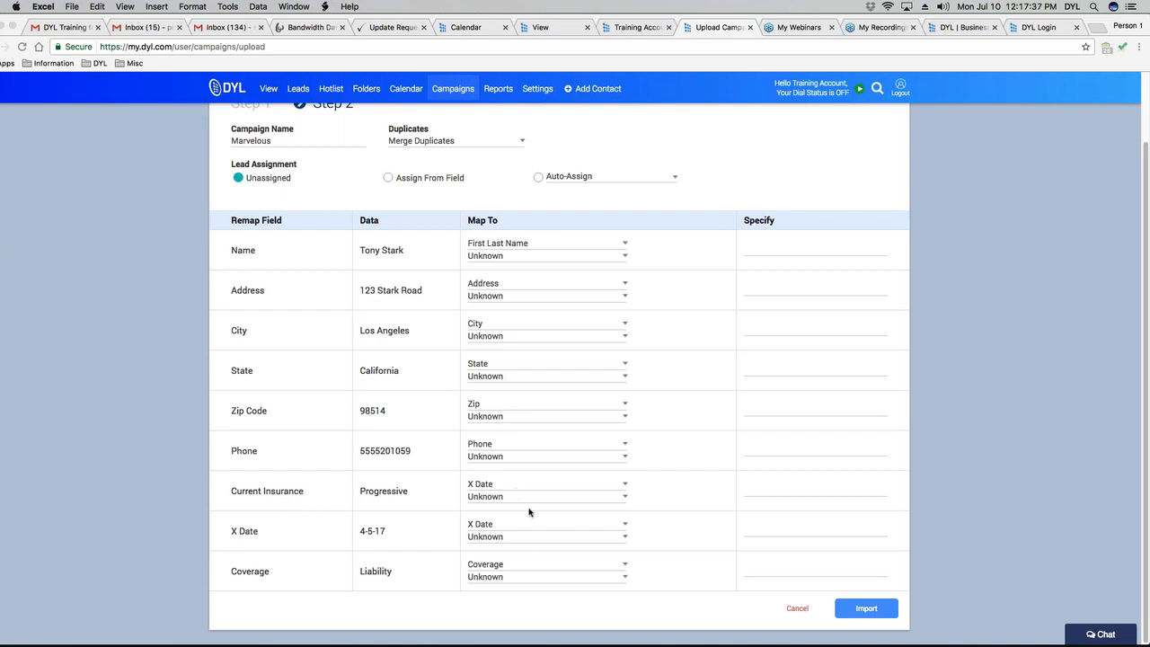
{"action": "left_click", "coordinate": [483, 488]}
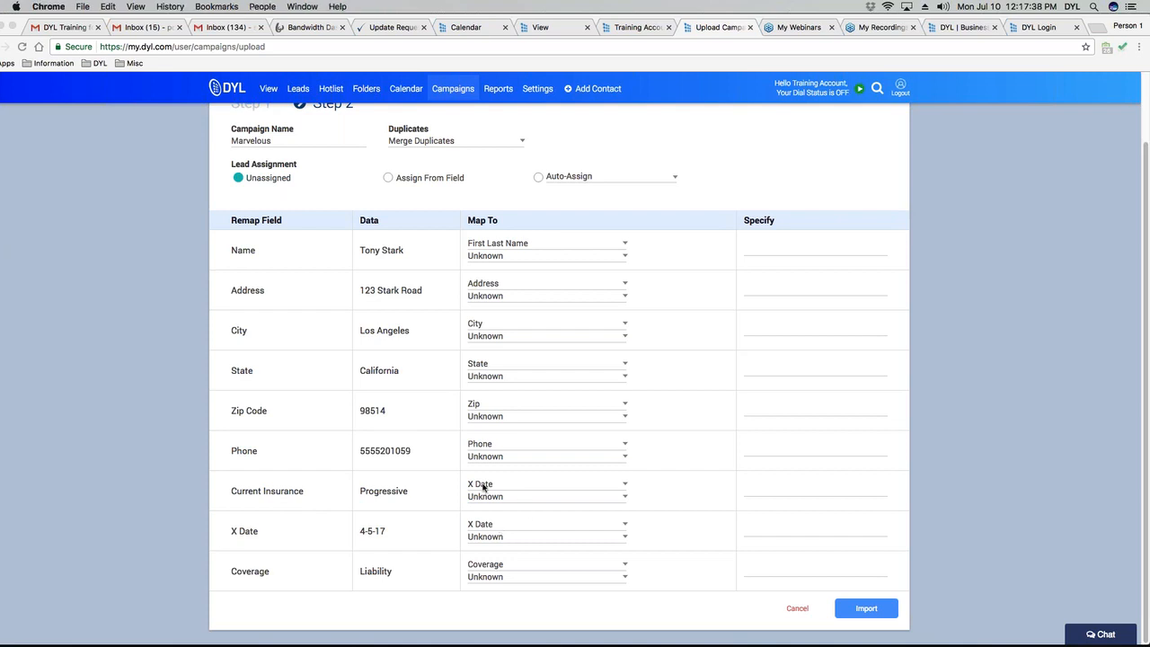
{"action": "left_click", "coordinate": [623, 486]}
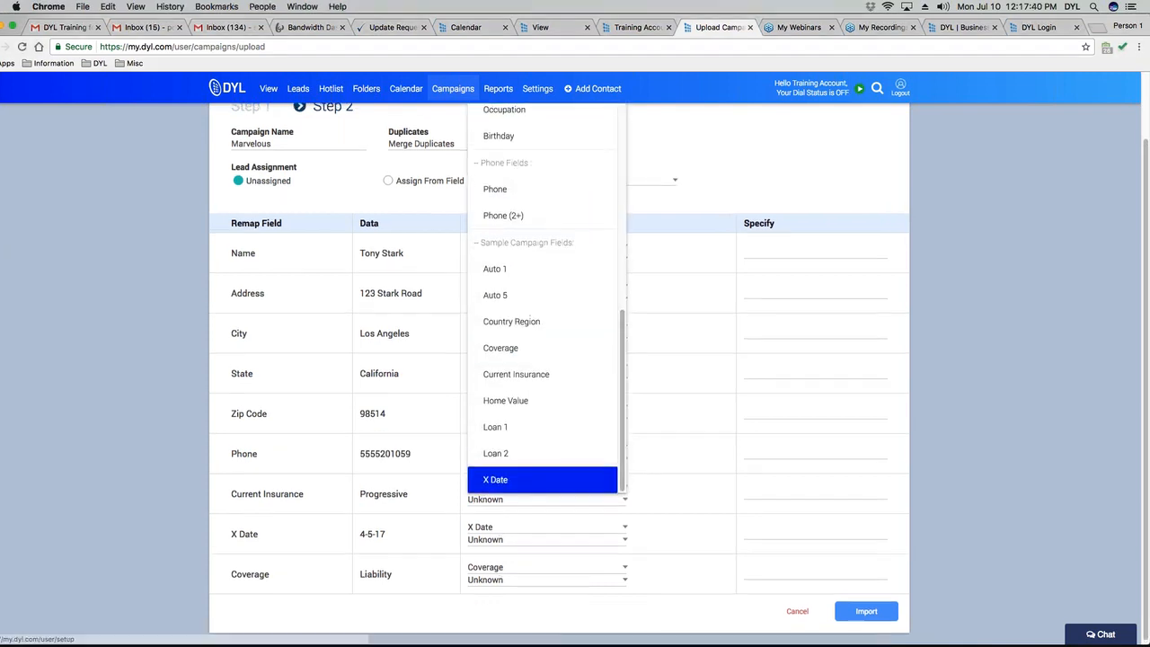
{"action": "scroll", "coordinate": [542, 360], "scroll_direction": "up", "scroll_amount": 10}
{"action": "left_click", "coordinate": [515, 194]}
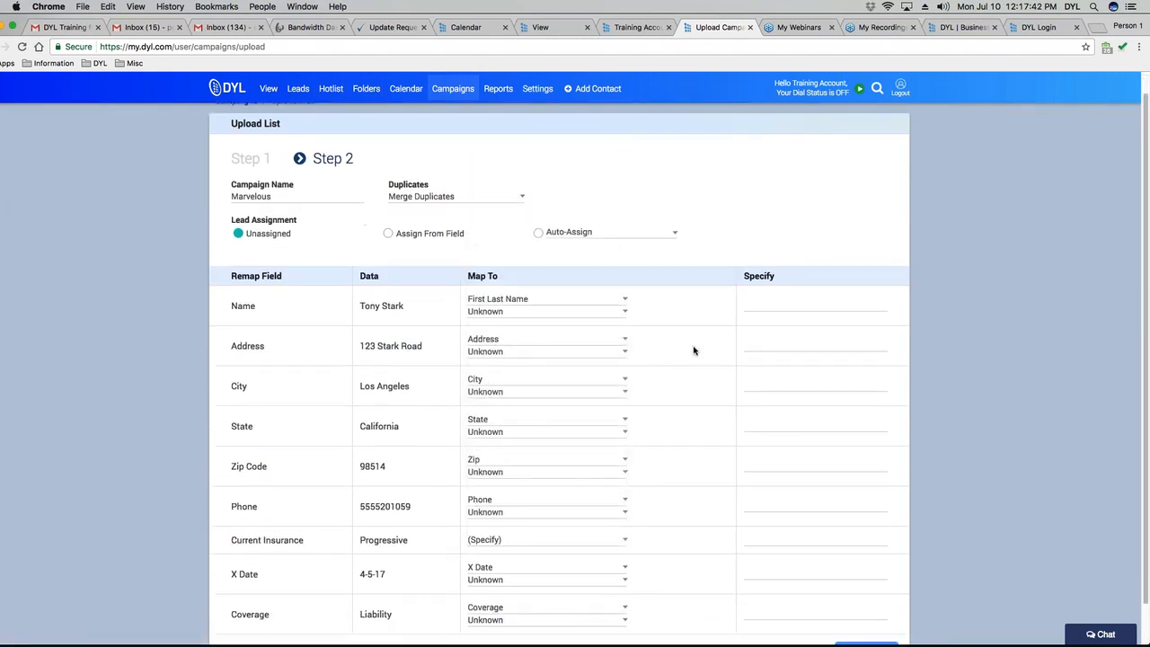
{"action": "scroll", "coordinate": [694, 351], "scroll_direction": "down", "scroll_amount": 2}
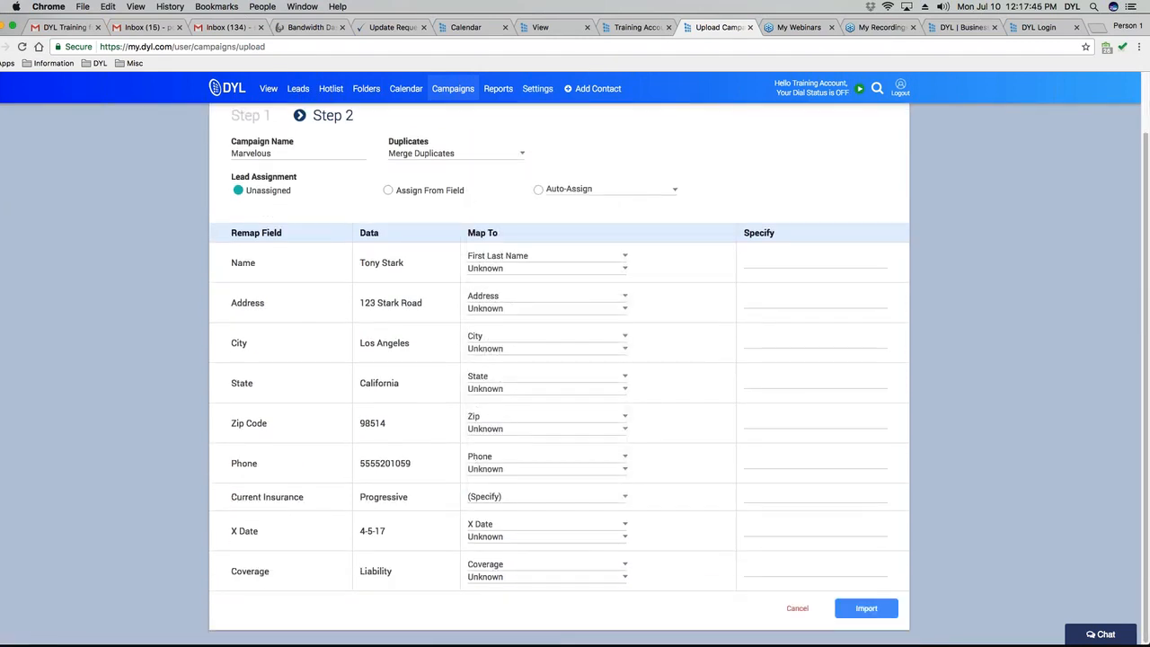
{"action": "left_click", "coordinate": [845, 498]}
Enter 'Current Insurance' as the custom field name, accepting the suggestion.
{"action": "key", "text": "Tab"}
{"action": "type", "text": "Curent"}
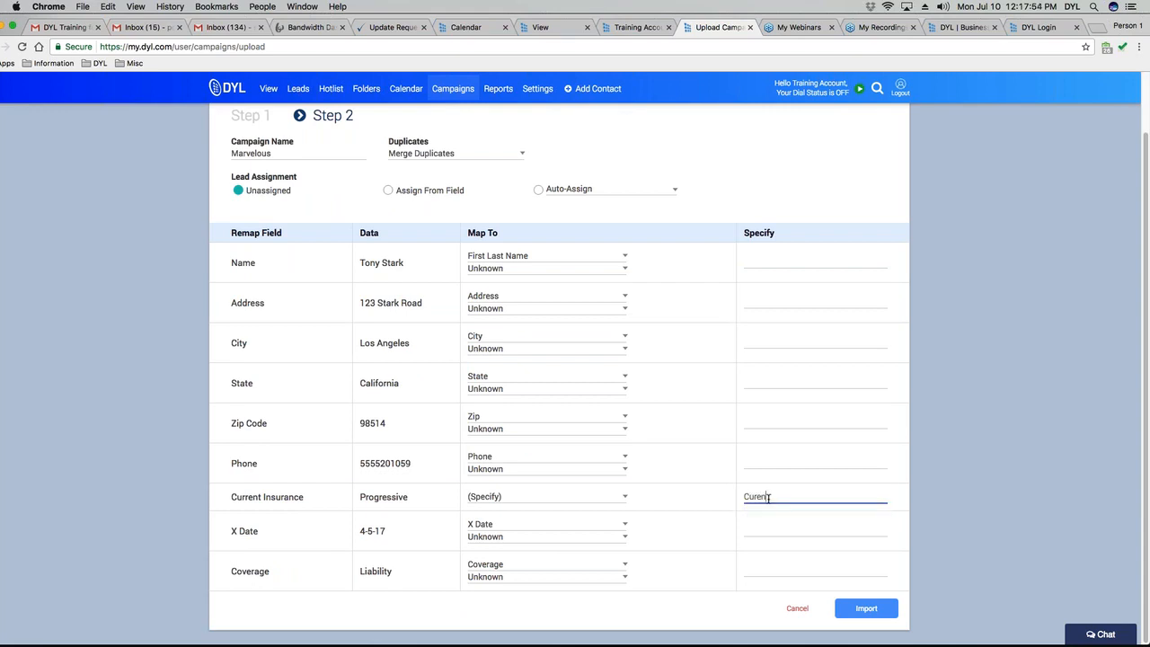
{"action": "key", "text": "BackSpace"}
{"action": "key", "text": "BackSpace"}
{"action": "key", "text": "BackSpace"}
{"action": "type", "text": "re"}
{"action": "left_click", "coordinate": [778, 512]}
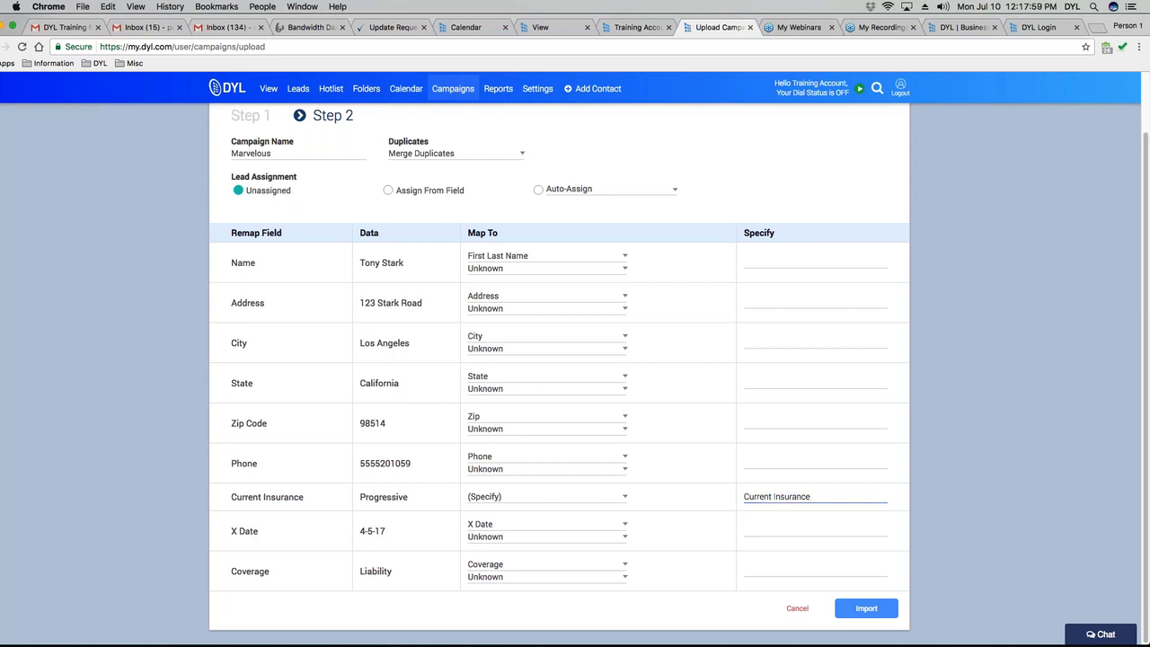
{"action": "left_click", "coordinate": [826, 533]}
Clear the custom name and set Current Insurance to (Ignore).
{"action": "left_click_drag", "start_coordinate": [811, 497], "coordinate": [666, 494]}
{"action": "key", "text": "BackSpace"}
{"action": "left_click", "coordinate": [521, 501]}
{"action": "left_click", "coordinate": [503, 152]}
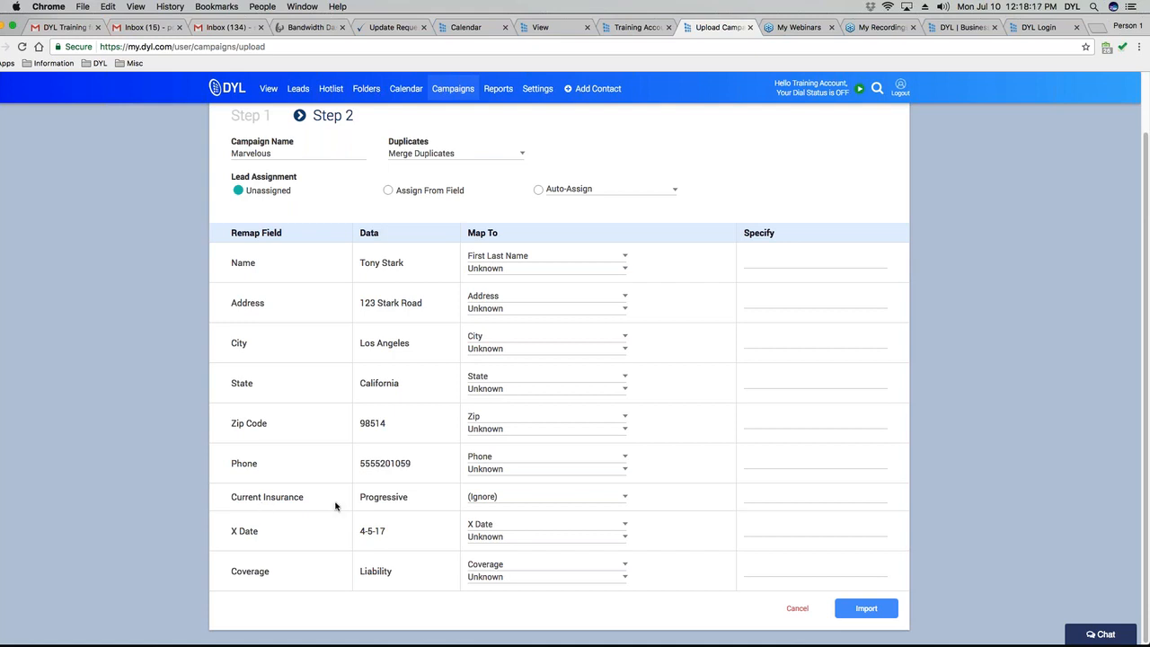
Map Current Insurance to the Current Insurance field under Sample Campaign Fields.
{"action": "left_click", "coordinate": [520, 500]}
{"action": "scroll", "coordinate": [554, 346], "scroll_direction": "down", "scroll_amount": 5}
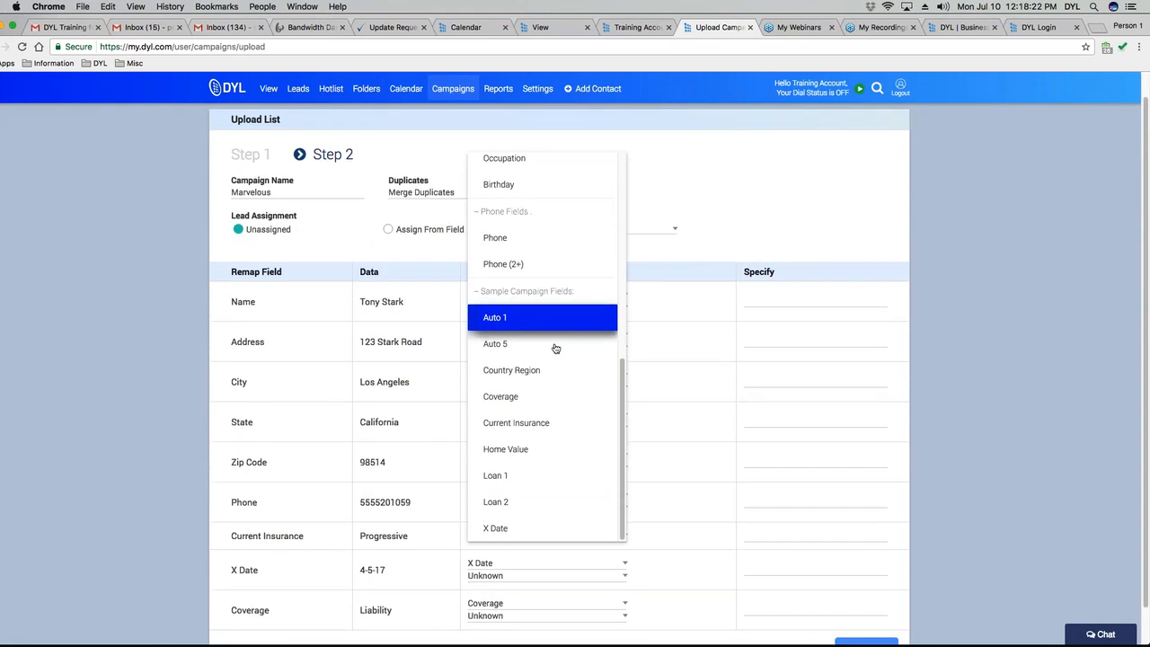
{"action": "left_click", "coordinate": [547, 392]}
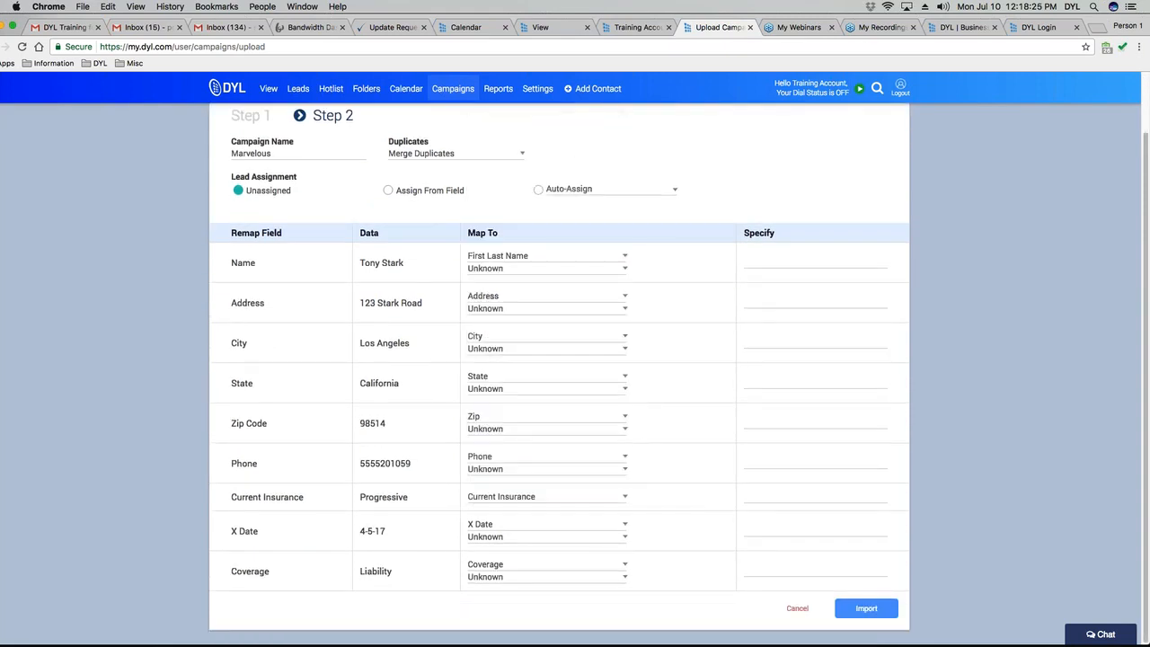
Import the mapped list into Marvelous, adding 7 records.
{"action": "scroll", "coordinate": [506, 605], "scroll_direction": "up", "scroll_amount": 1}
{"action": "scroll", "coordinate": [506, 605], "scroll_direction": "up", "scroll_amount": 3}
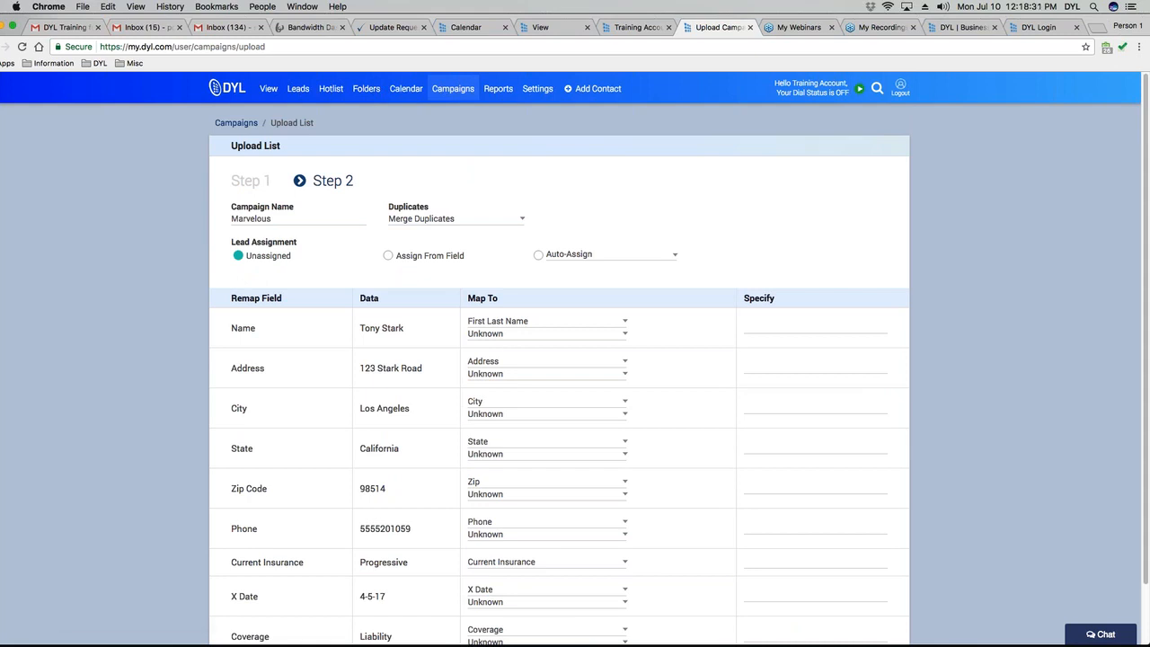
{"action": "scroll", "coordinate": [782, 540], "scroll_direction": "down", "scroll_amount": 2}
{"action": "left_click", "coordinate": [861, 609]}
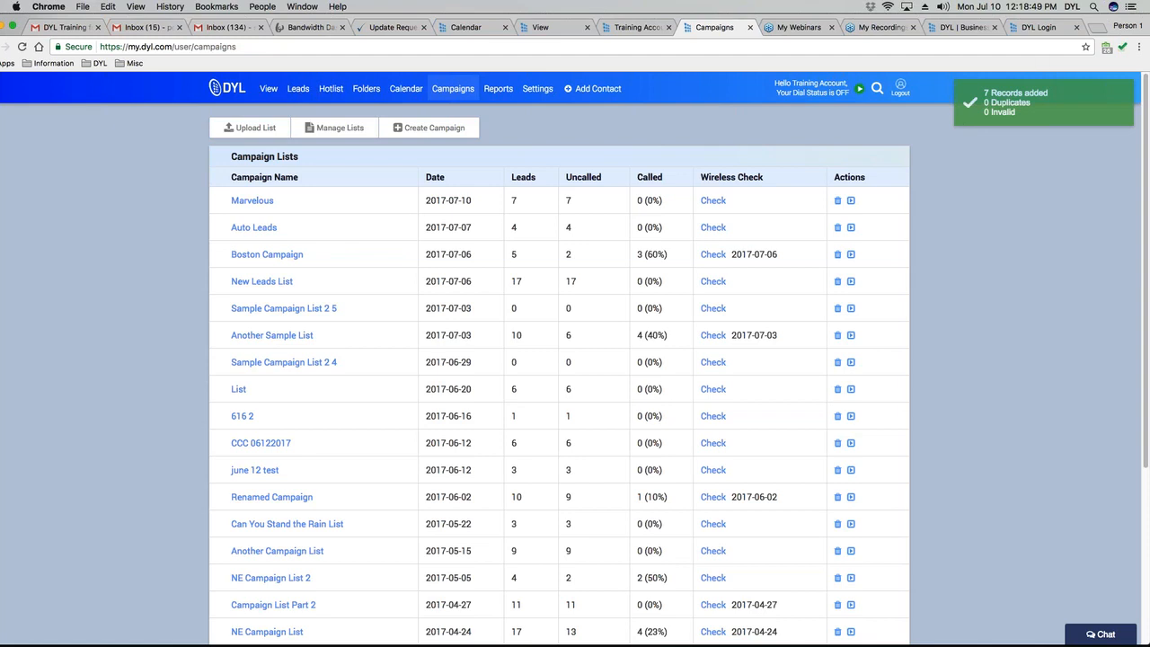
Note the Marvelous list's upload date, then open the Marvelous campaign's detail page.
{"action": "left_click_drag", "start_coordinate": [425, 200], "coordinate": [487, 205]}
{"action": "left_click", "coordinate": [487, 205]}
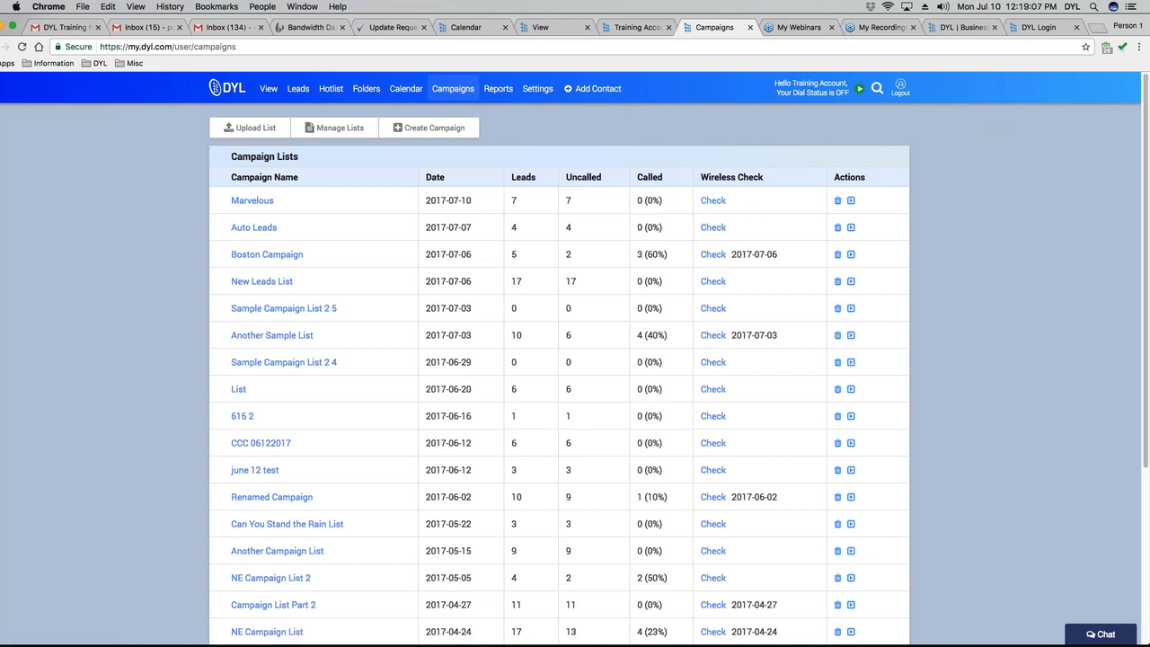
{"action": "left_click", "coordinate": [243, 203]}
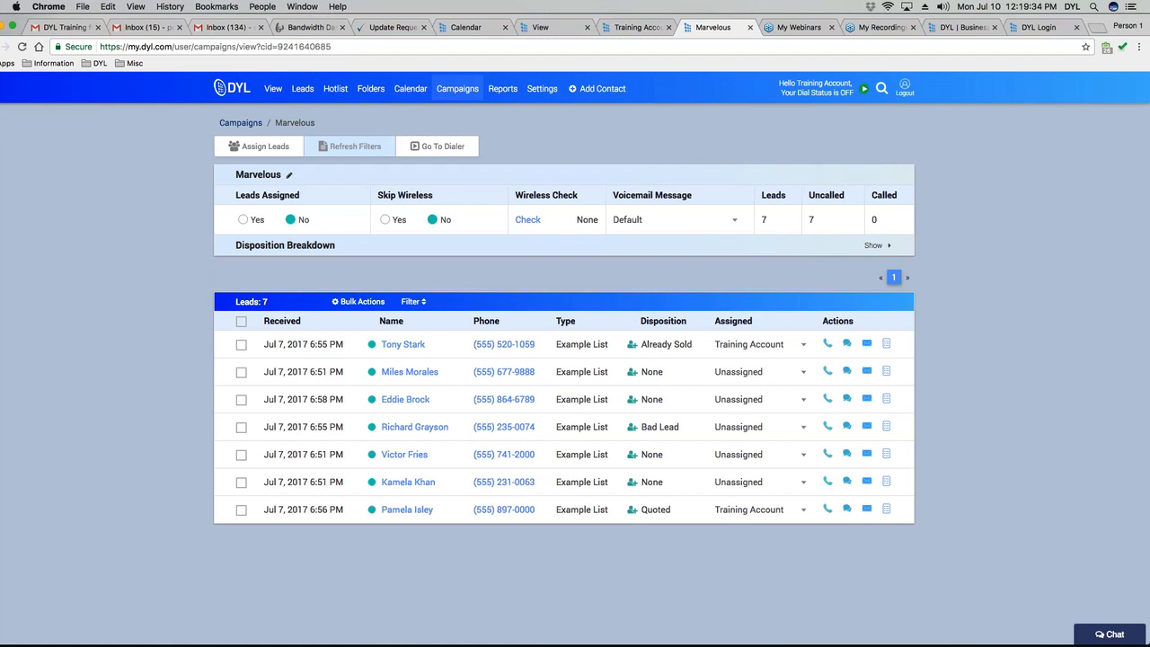
Toggle Leads Assigned and Skip Wireless on and back off, leaving both at No.
{"action": "left_click", "coordinate": [243, 220]}
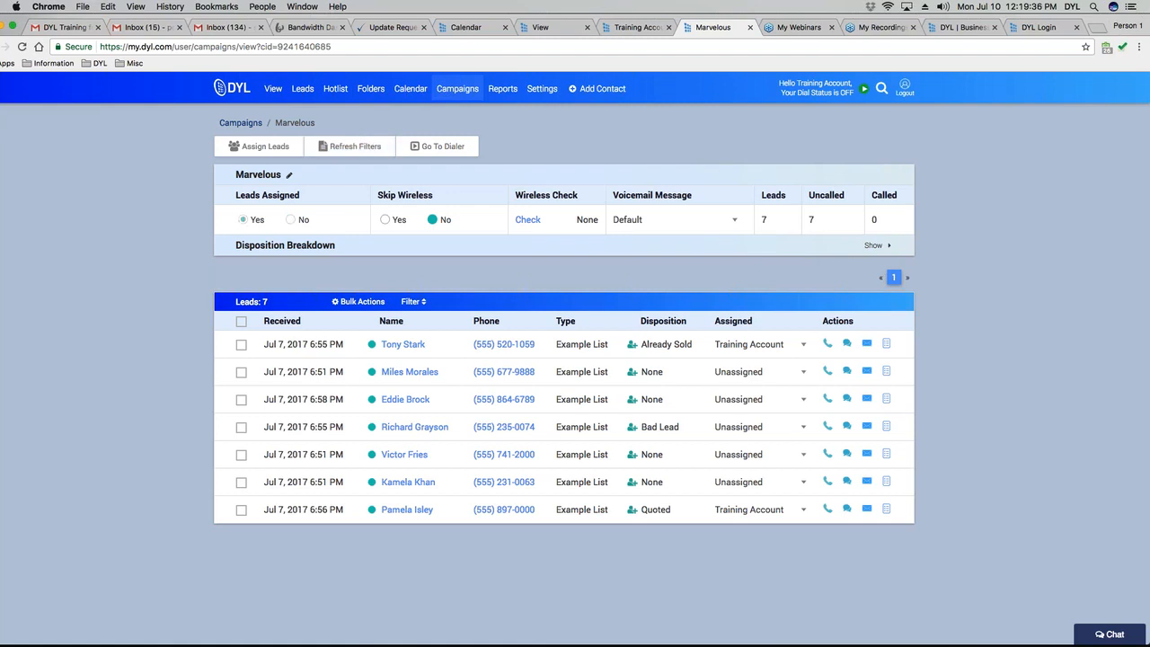
{"action": "left_click", "coordinate": [290, 220]}
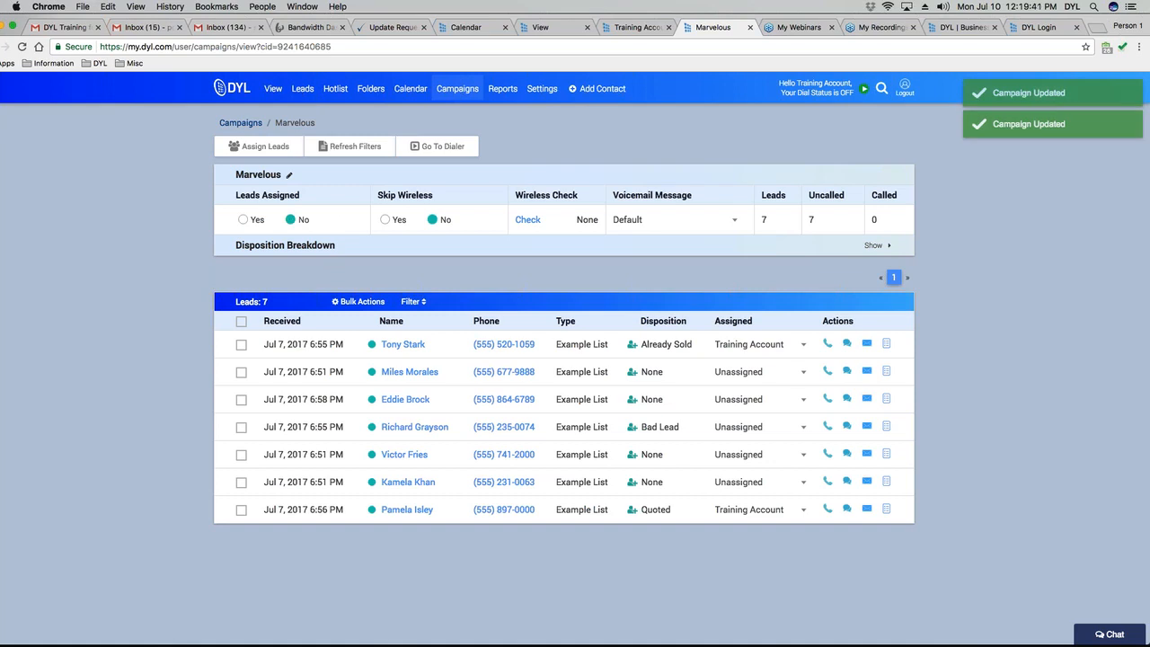
{"action": "left_click", "coordinate": [386, 220]}
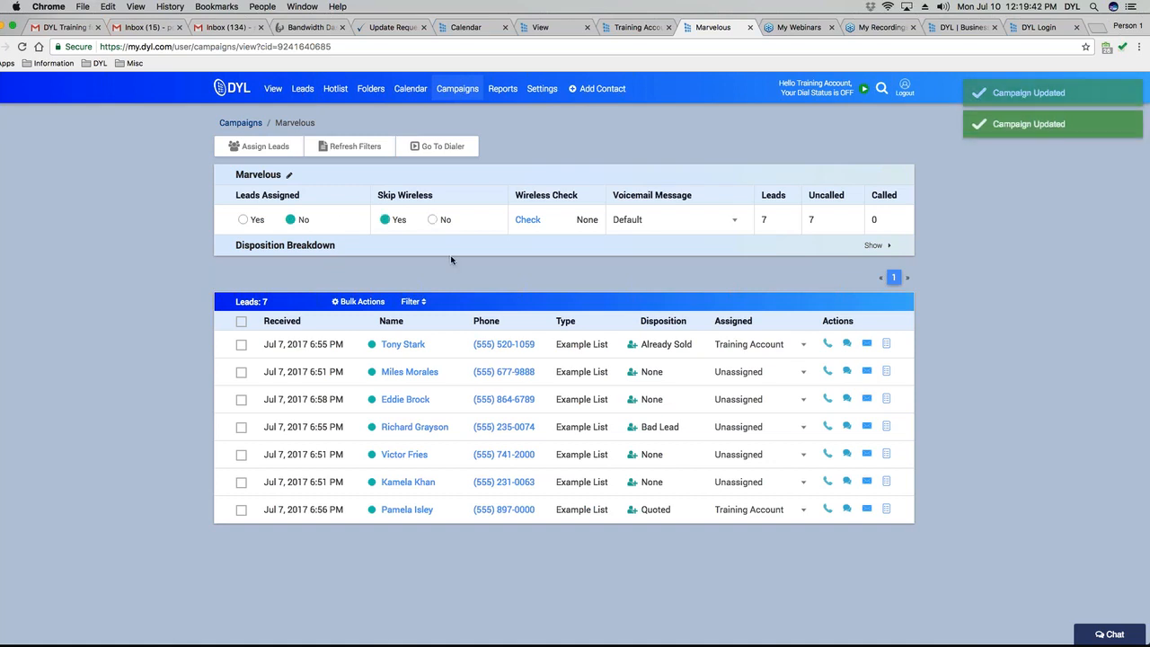
{"action": "left_click", "coordinate": [432, 220]}
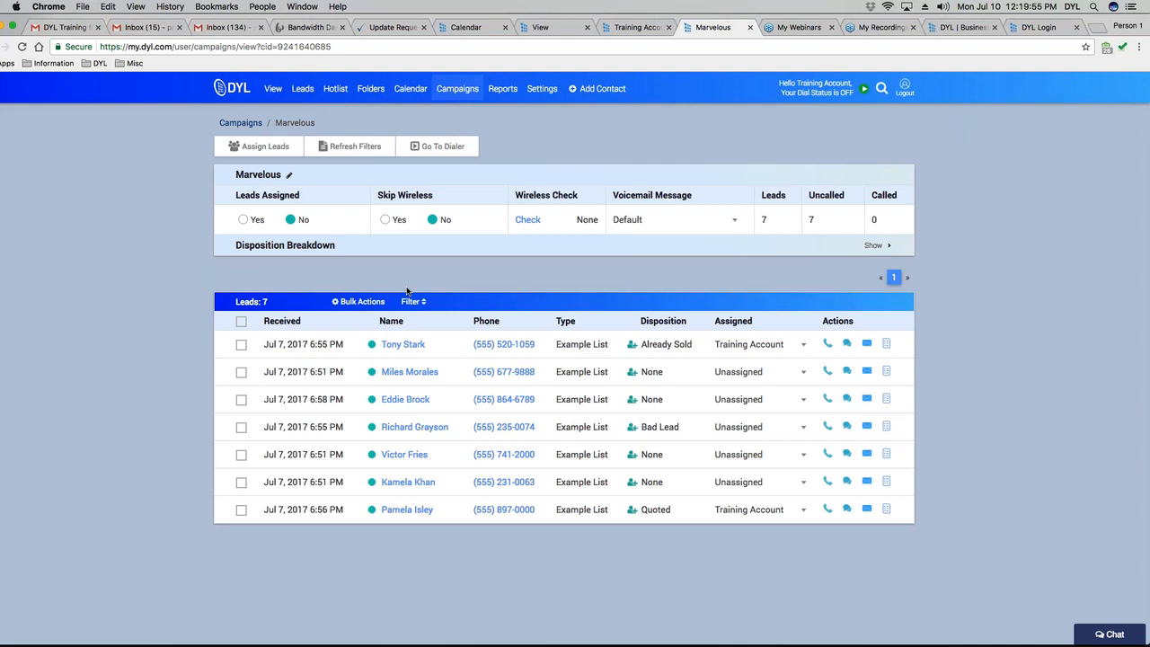
{"action": "left_click", "coordinate": [384, 225]}
{"action": "left_click", "coordinate": [433, 219]}
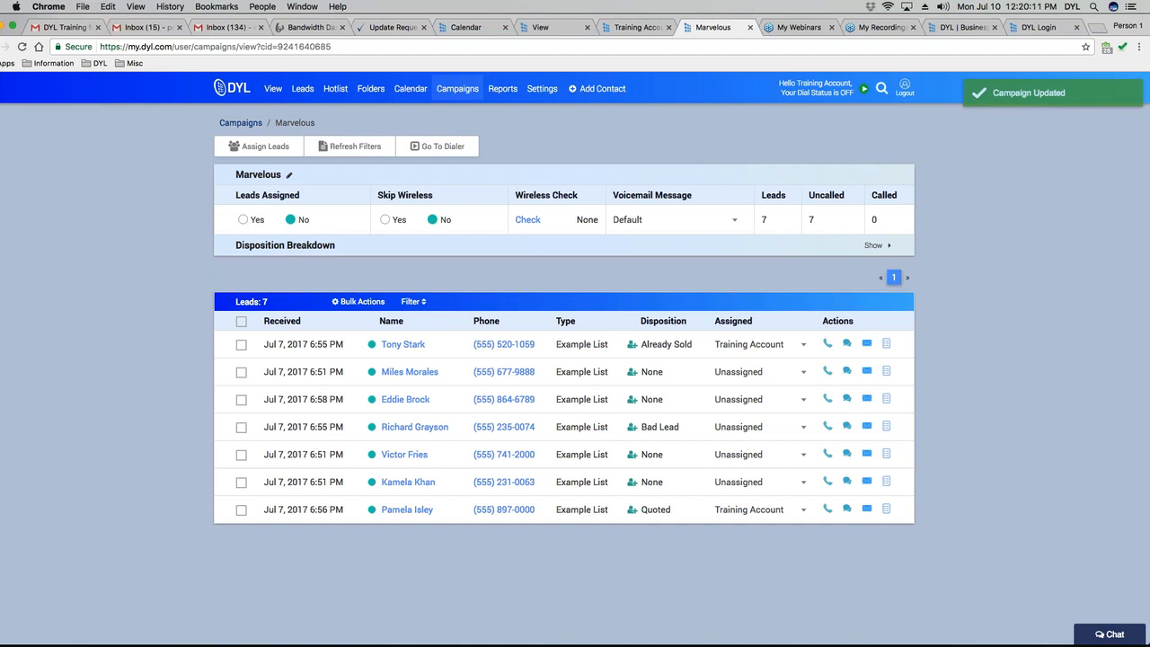
{"action": "double_click", "coordinate": [587, 219]}
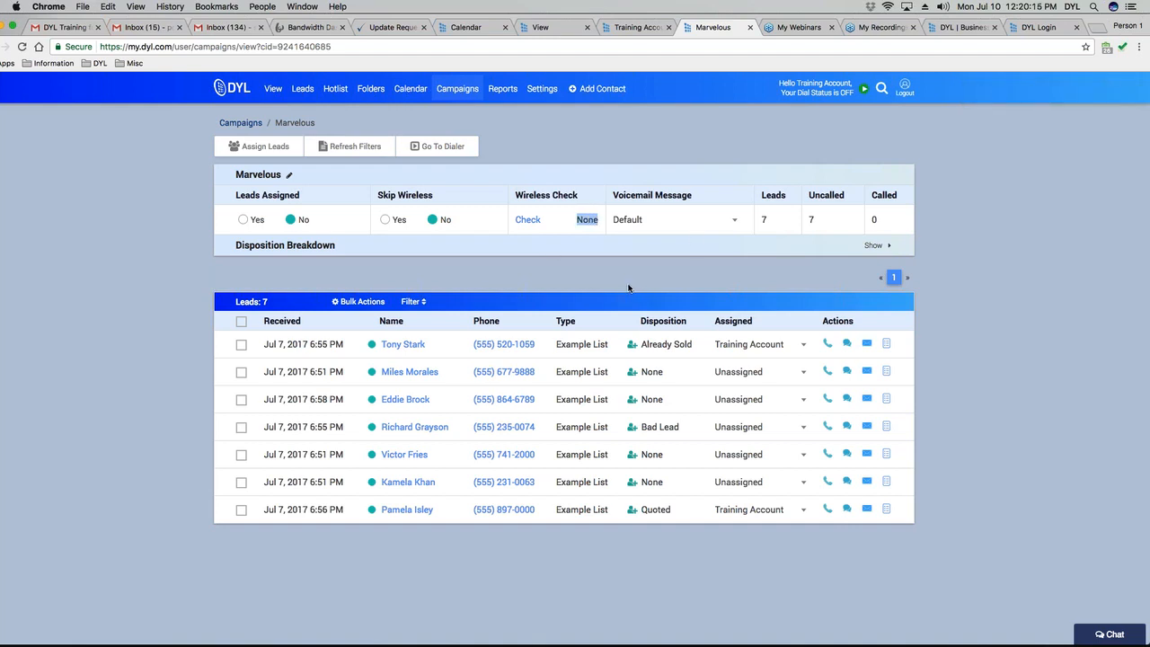
Keep the voicemail message at Default and expand the Disposition Breakdown.
{"action": "left_click", "coordinate": [685, 221]}
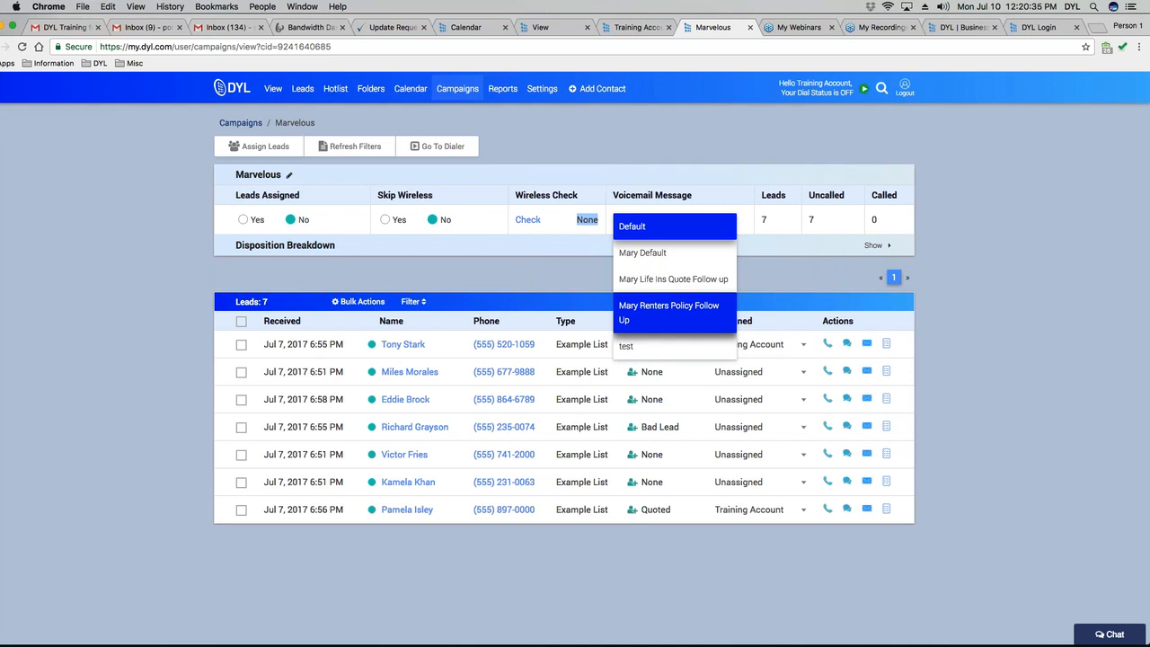
{"action": "left_click", "coordinate": [798, 262]}
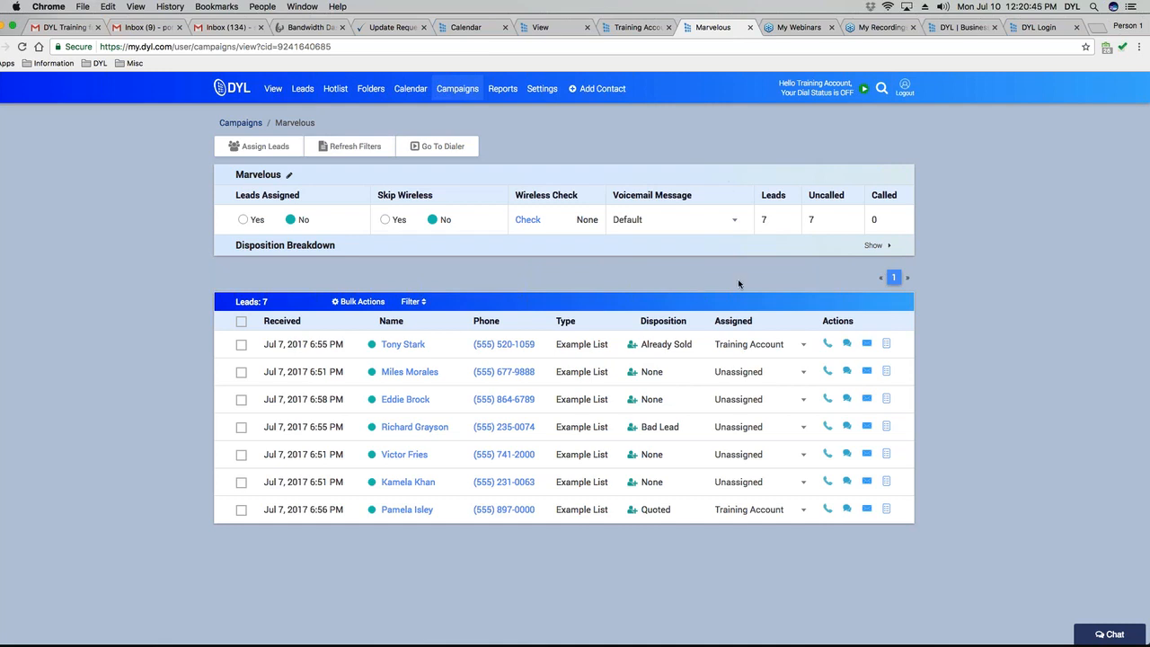
{"action": "left_click", "coordinate": [877, 250]}
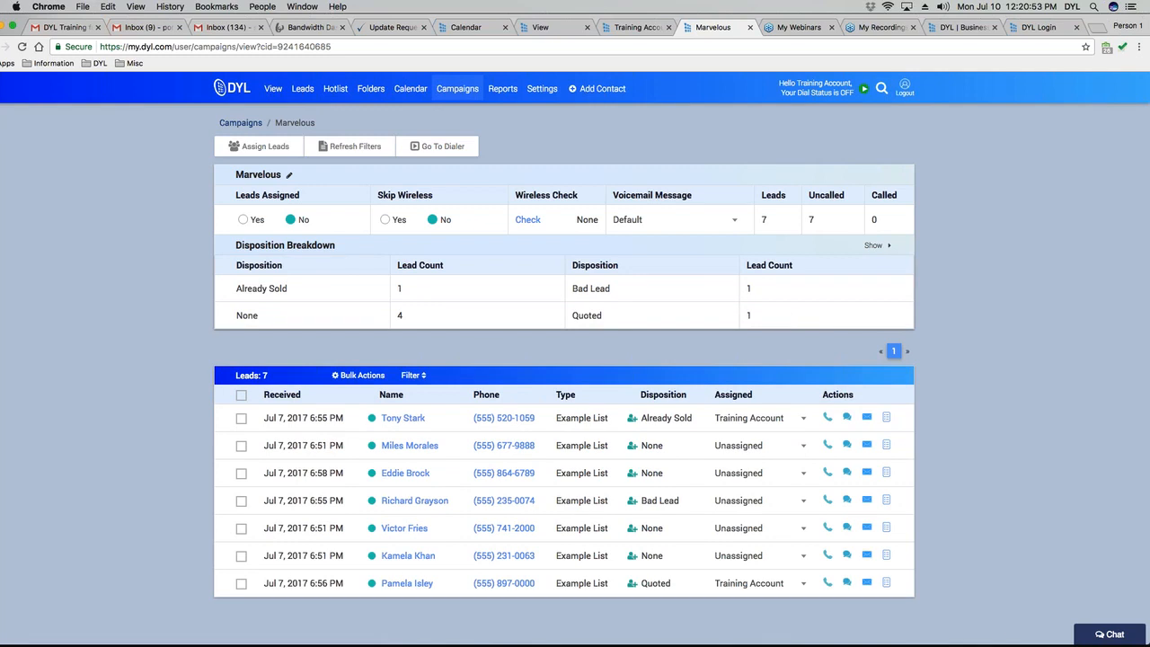
Highlight the Already Sold count, then collapse the Disposition Breakdown above the 7-lead table.
{"action": "left_click_drag", "start_coordinate": [241, 288], "coordinate": [465, 291]}
{"action": "left_click", "coordinate": [877, 245]}
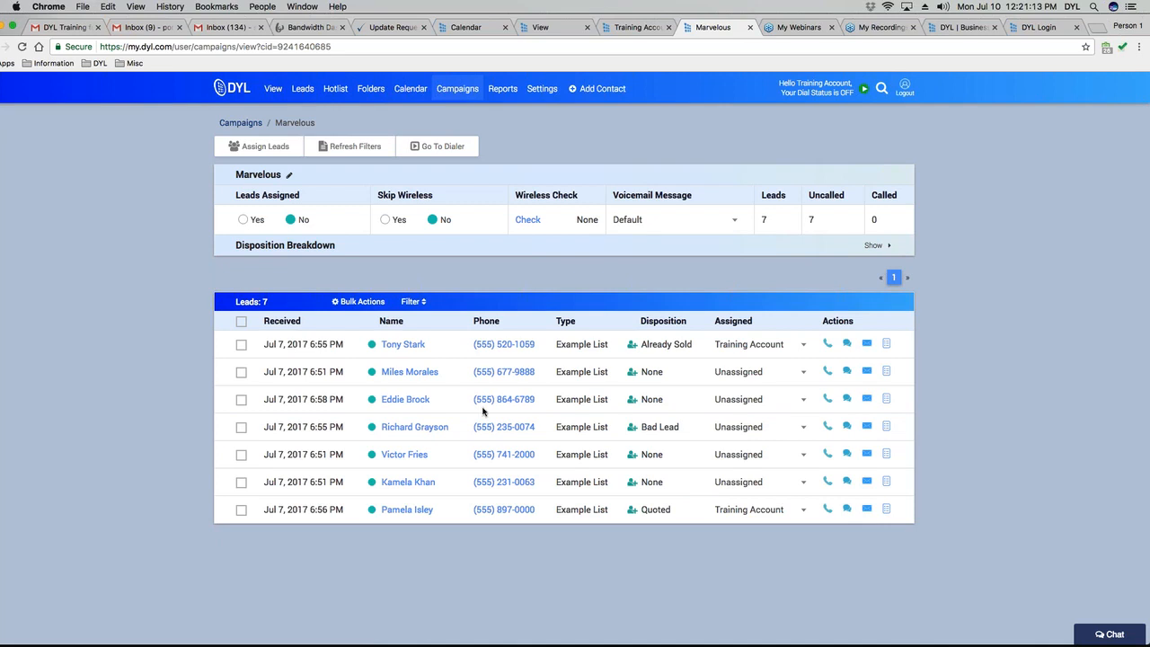
In a new Settings tab, switch the admin line from Ext. 225 to Admin Line, save, and close it.
{"action": "right_click", "coordinate": [541, 86]}
{"action": "left_click", "coordinate": [593, 93]}
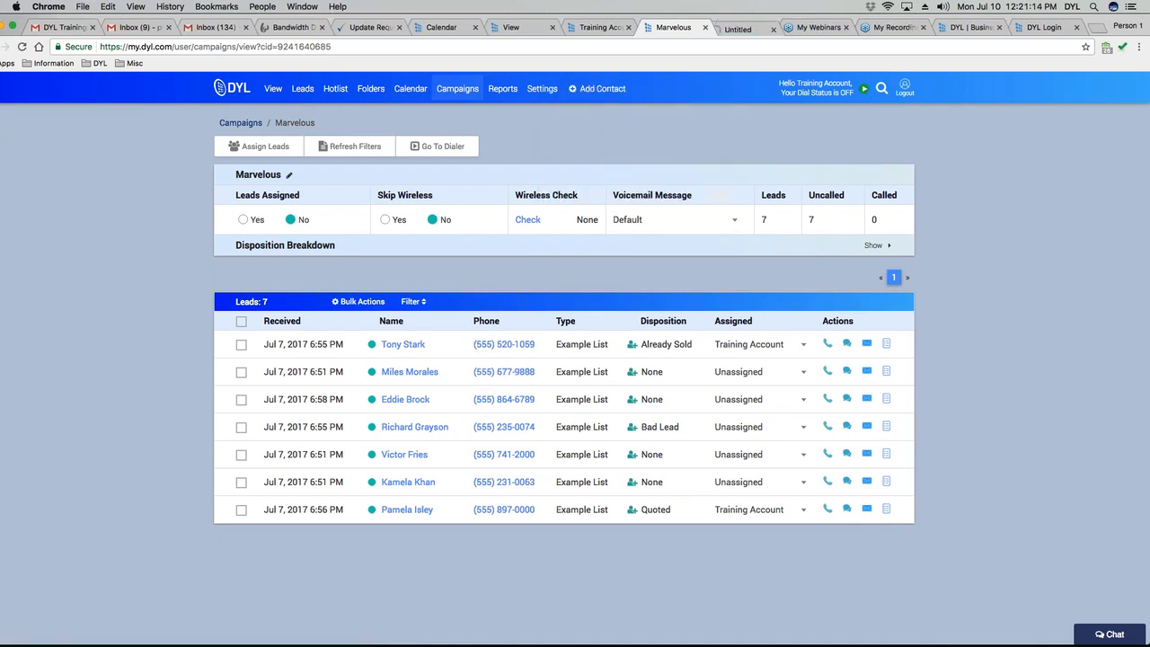
{"action": "left_click", "coordinate": [746, 32]}
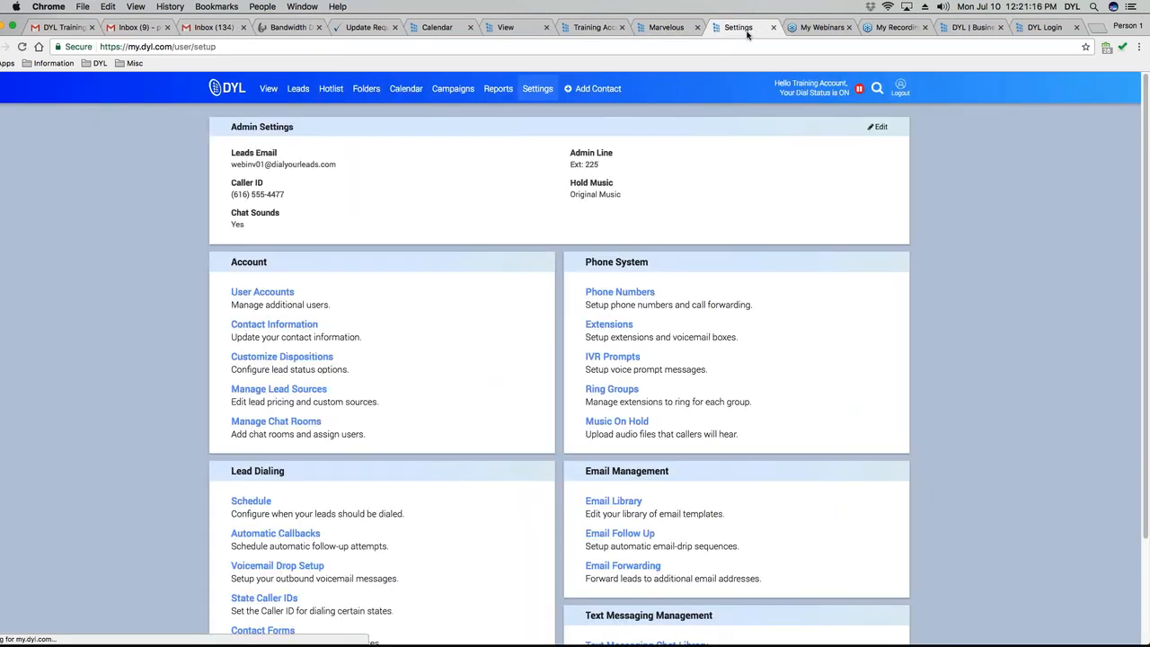
{"action": "left_click", "coordinate": [875, 128]}
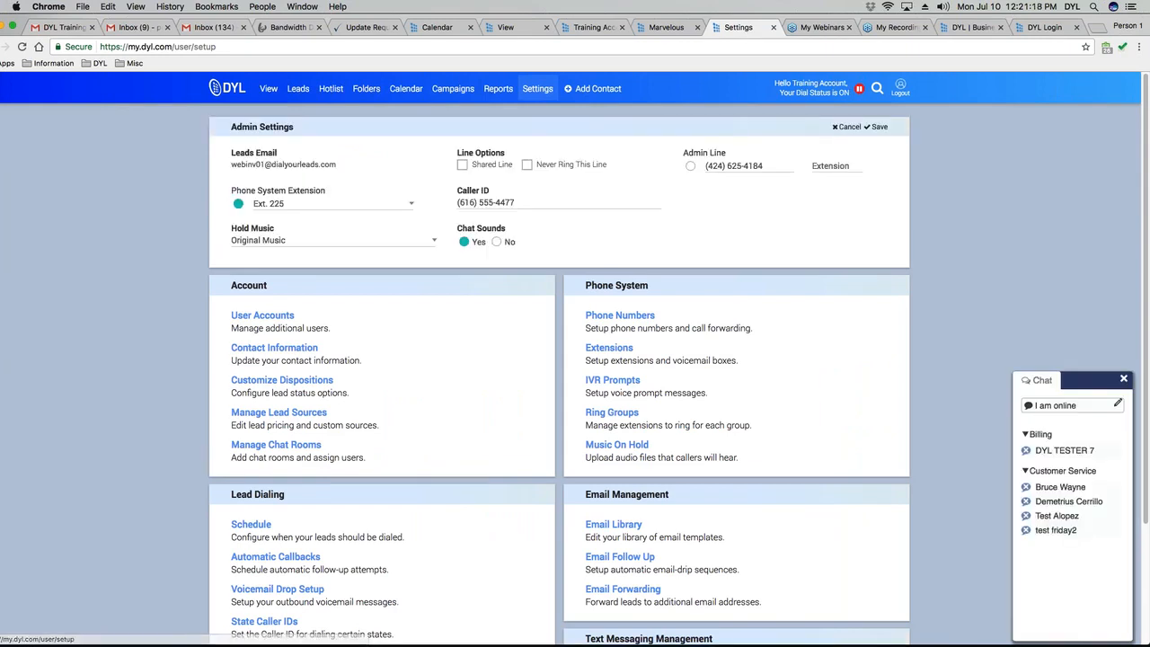
{"action": "left_click", "coordinate": [690, 167]}
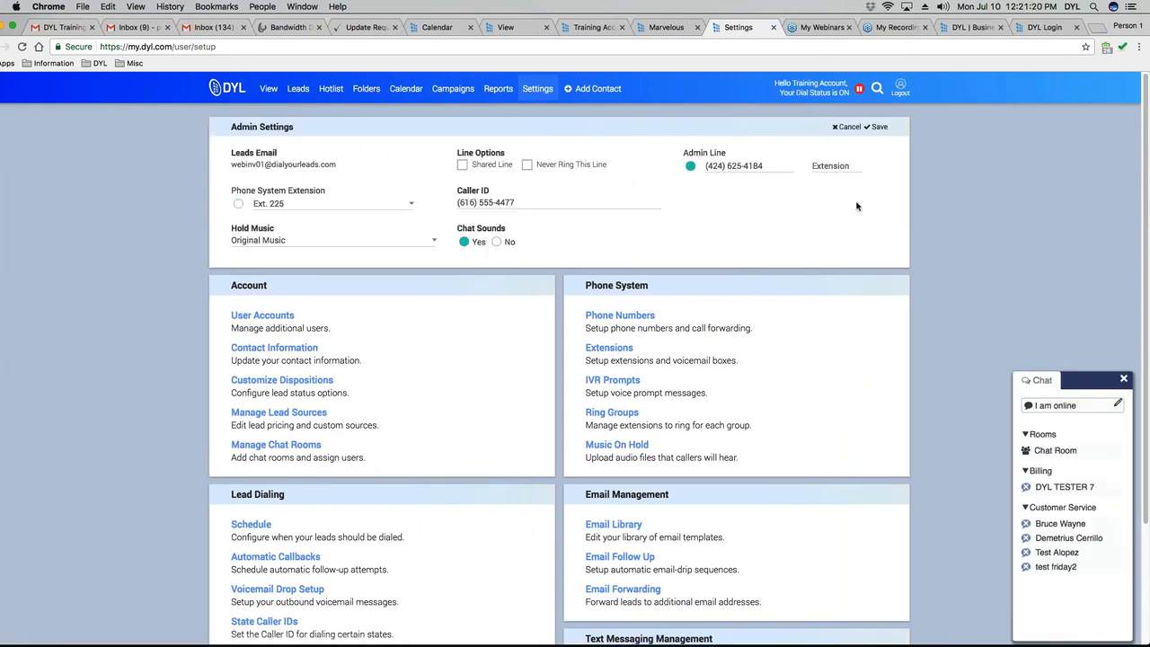
{"action": "left_click", "coordinate": [877, 127]}
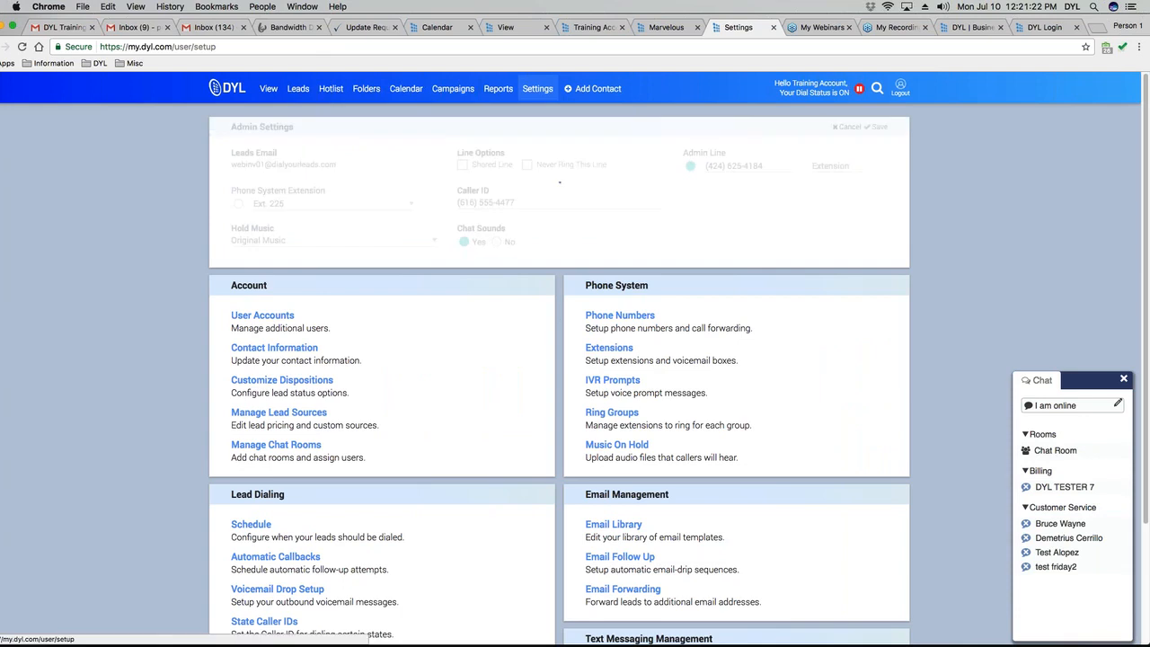
{"action": "left_click", "coordinate": [773, 27]}
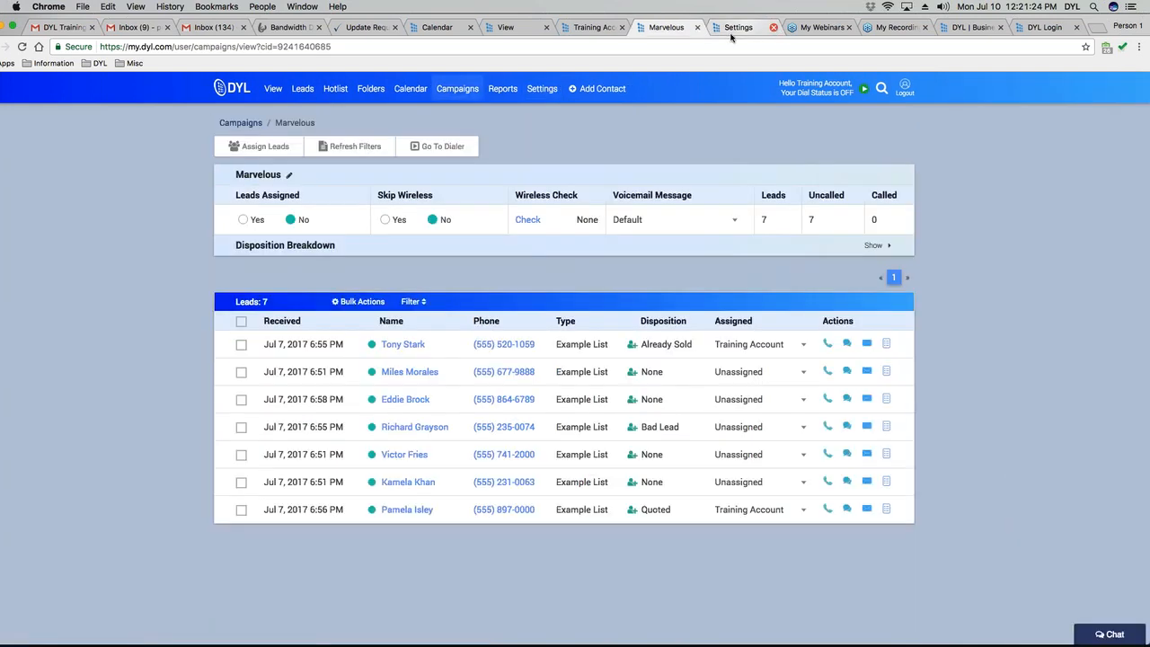
{"action": "left_click", "coordinate": [23, 46]}
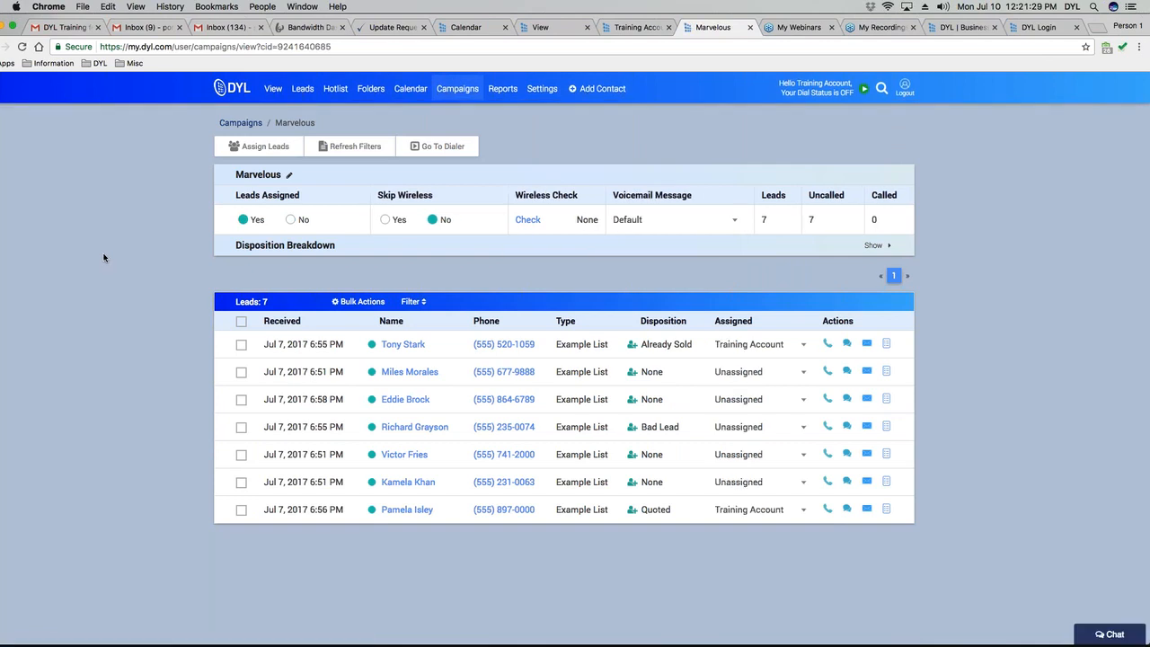
Open the Marvelous dialer on the first lead and toggle Voicemail Left to Yes, then back to No.
{"action": "left_click", "coordinate": [442, 148]}
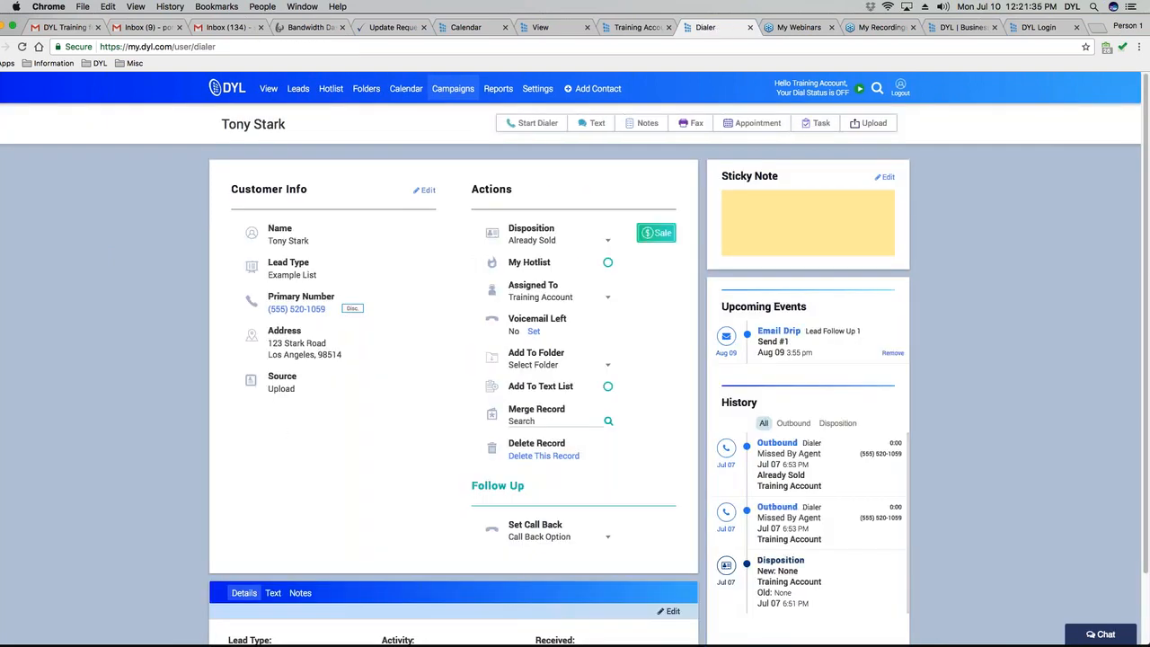
{"action": "scroll", "coordinate": [575, 386], "scroll_direction": "down", "scroll_amount": 1}
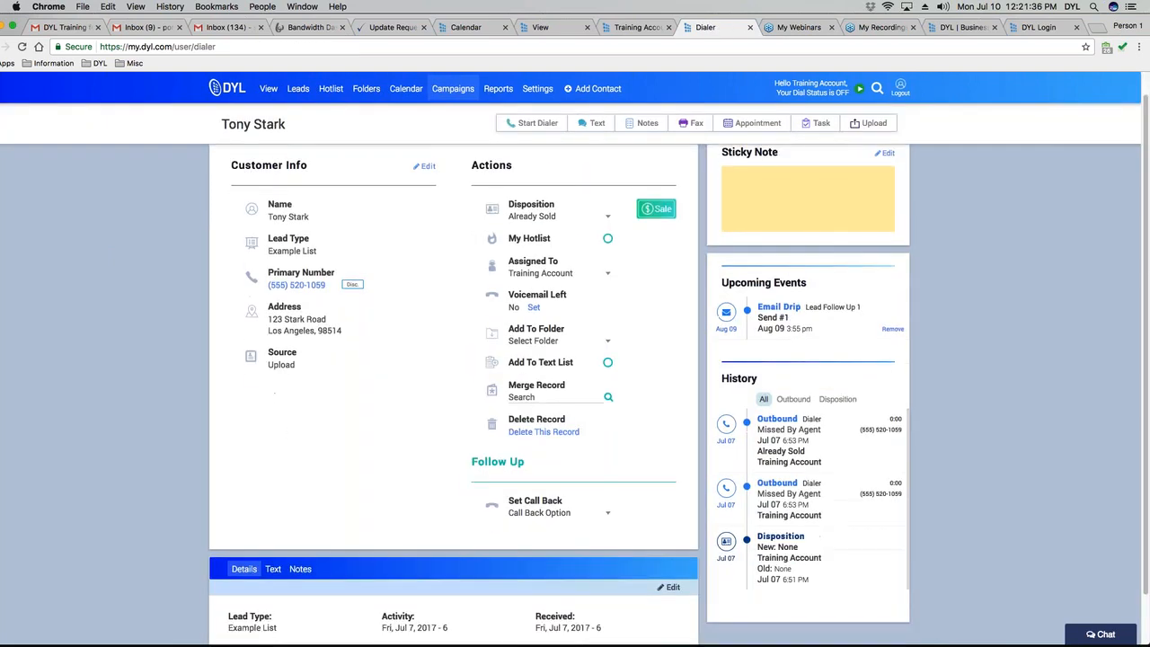
{"action": "scroll", "coordinate": [334, 445], "scroll_direction": "up", "scroll_amount": 1}
{"action": "scroll", "coordinate": [334, 445], "scroll_direction": "down", "scroll_amount": 3}
{"action": "scroll", "coordinate": [334, 445], "scroll_direction": "up", "scroll_amount": 3}
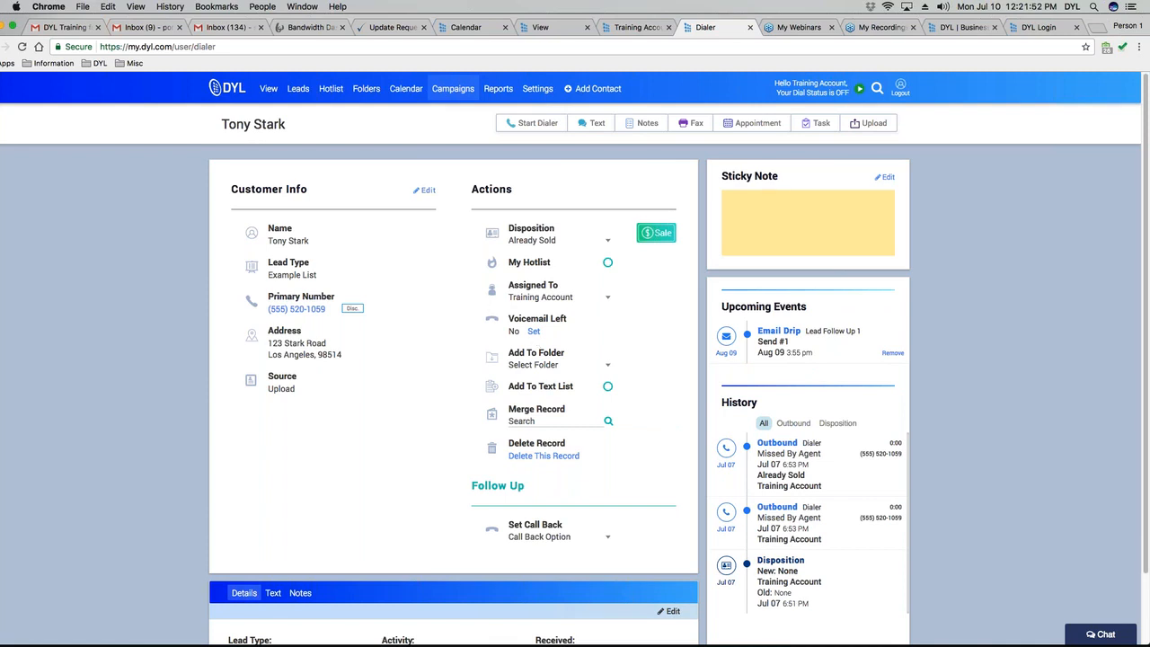
{"action": "left_click", "coordinate": [534, 331]}
{"action": "left_click", "coordinate": [541, 331]}
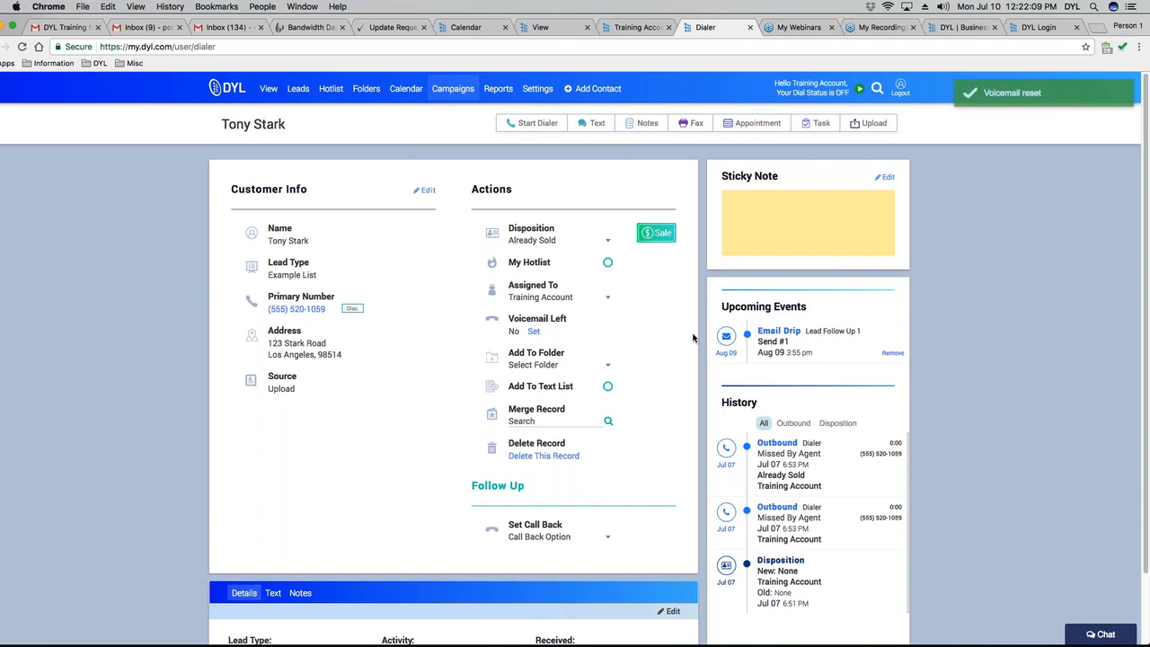
Look at the Set Call Back options without choosing, then highlight the lead details and Email Drip event.
{"action": "scroll", "coordinate": [693, 333], "scroll_direction": "down", "scroll_amount": 2}
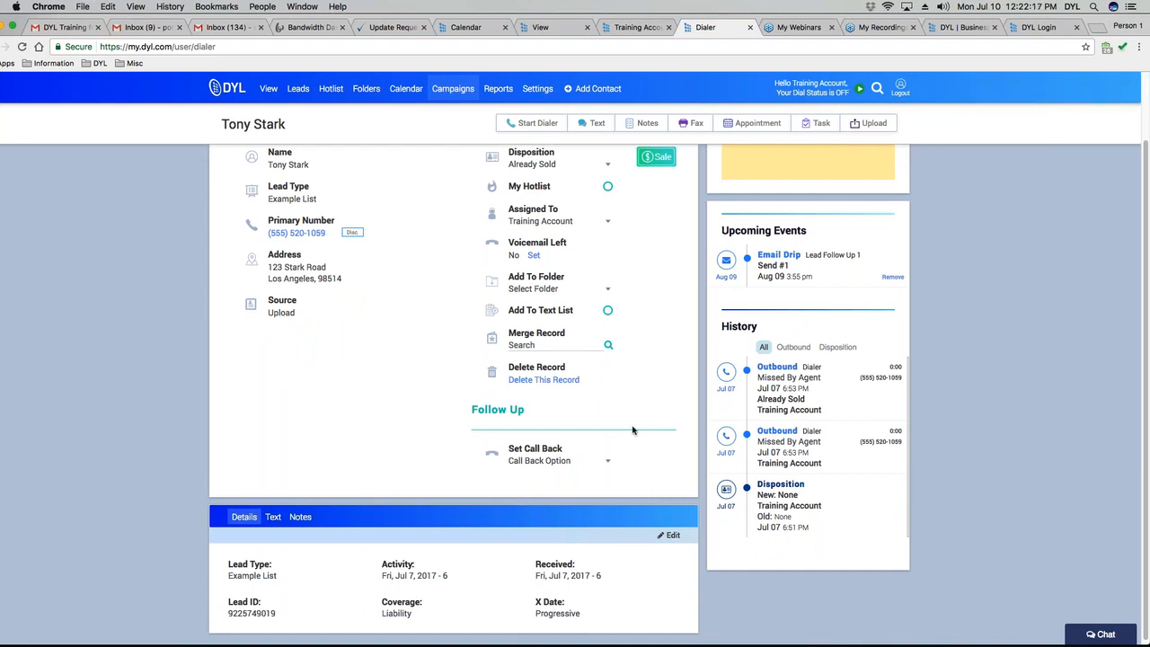
{"action": "scroll", "coordinate": [632, 430], "scroll_direction": "up", "scroll_amount": 1}
{"action": "scroll", "coordinate": [672, 410], "scroll_direction": "down", "scroll_amount": 2}
{"action": "left_click", "coordinate": [602, 461]}
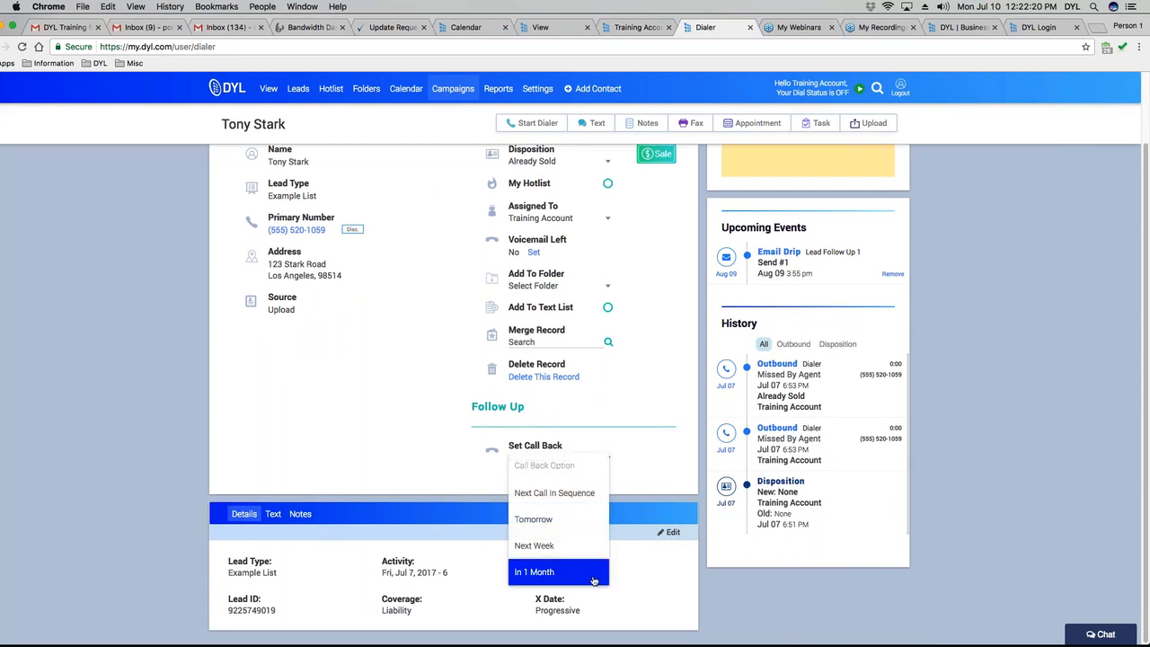
{"action": "left_click", "coordinate": [660, 497]}
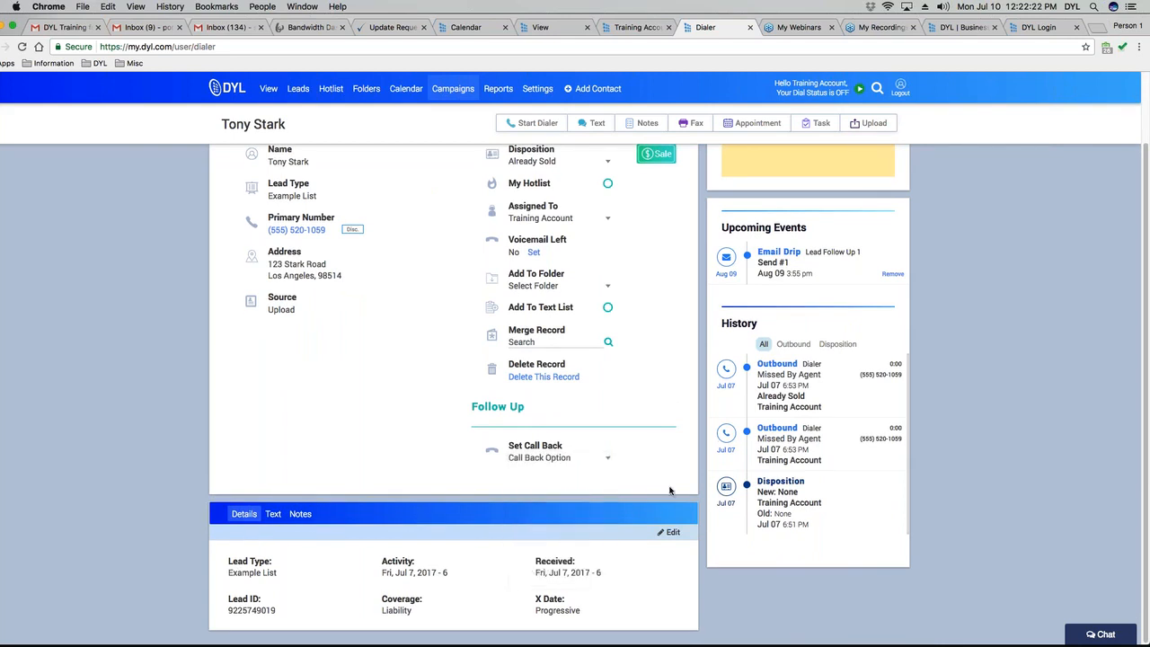
{"action": "left_click_drag", "start_coordinate": [228, 611], "coordinate": [588, 608]}
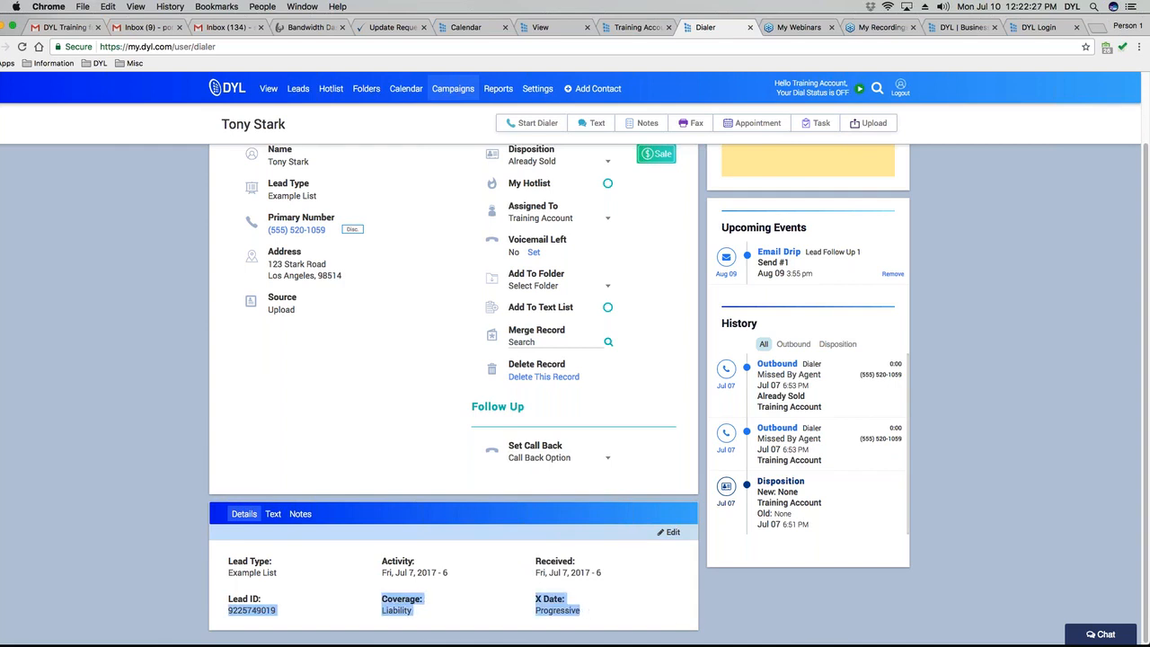
{"action": "left_click", "coordinate": [469, 609]}
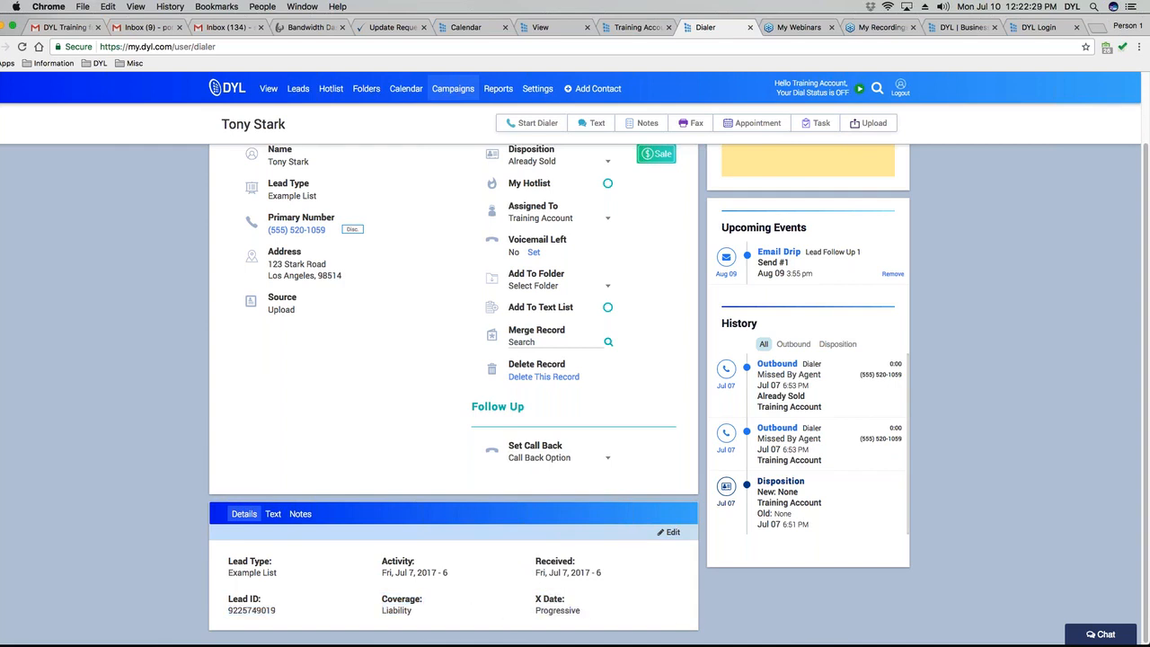
{"action": "scroll", "coordinate": [547, 626], "scroll_direction": "up", "scroll_amount": 2}
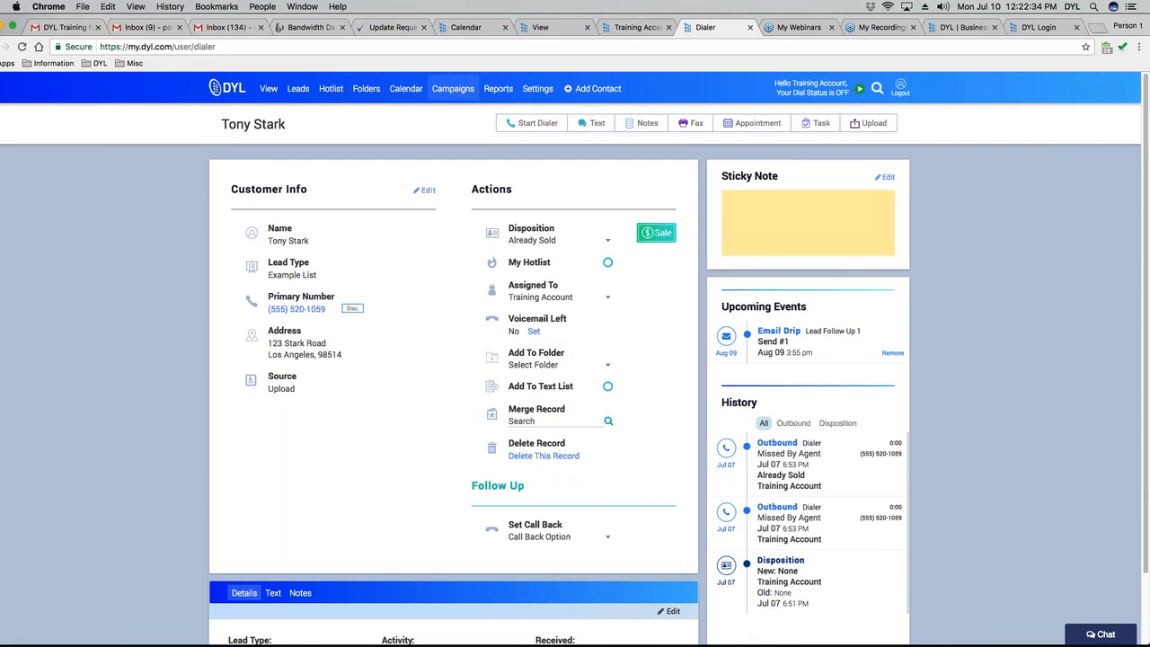
{"action": "left_click_drag", "start_coordinate": [864, 331], "coordinate": [751, 329]}
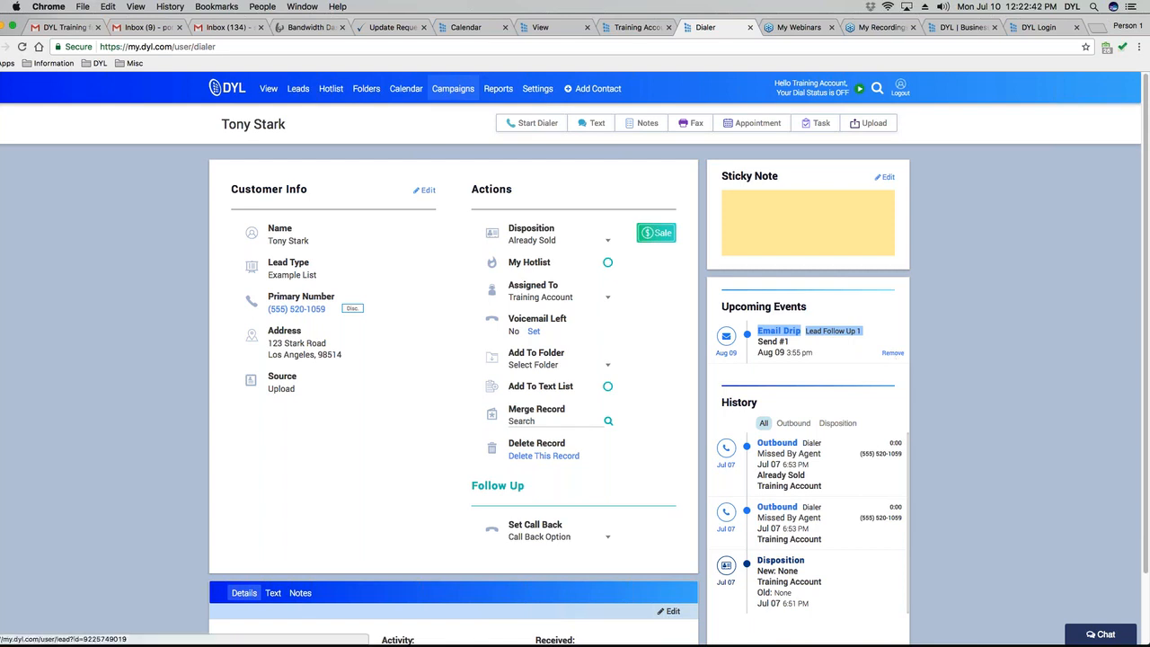
Remove the Email Drip event so the lead has no upcoming events.
{"action": "left_click", "coordinate": [893, 354]}
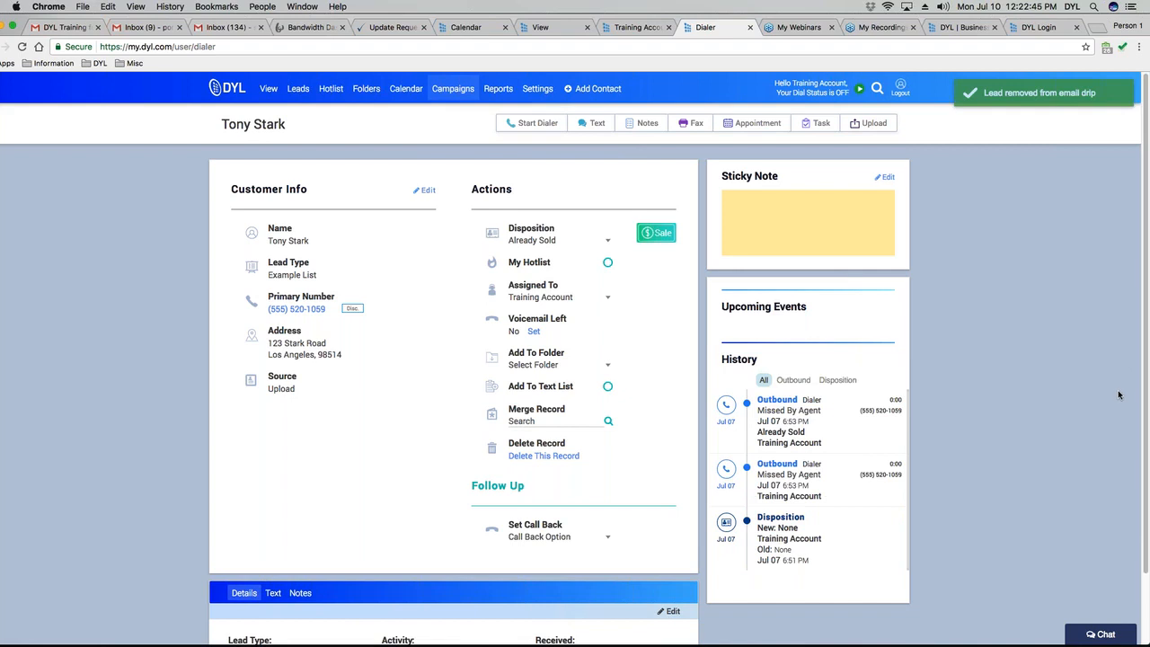
{"action": "scroll", "coordinate": [1078, 409], "scroll_direction": "down", "scroll_amount": 2}
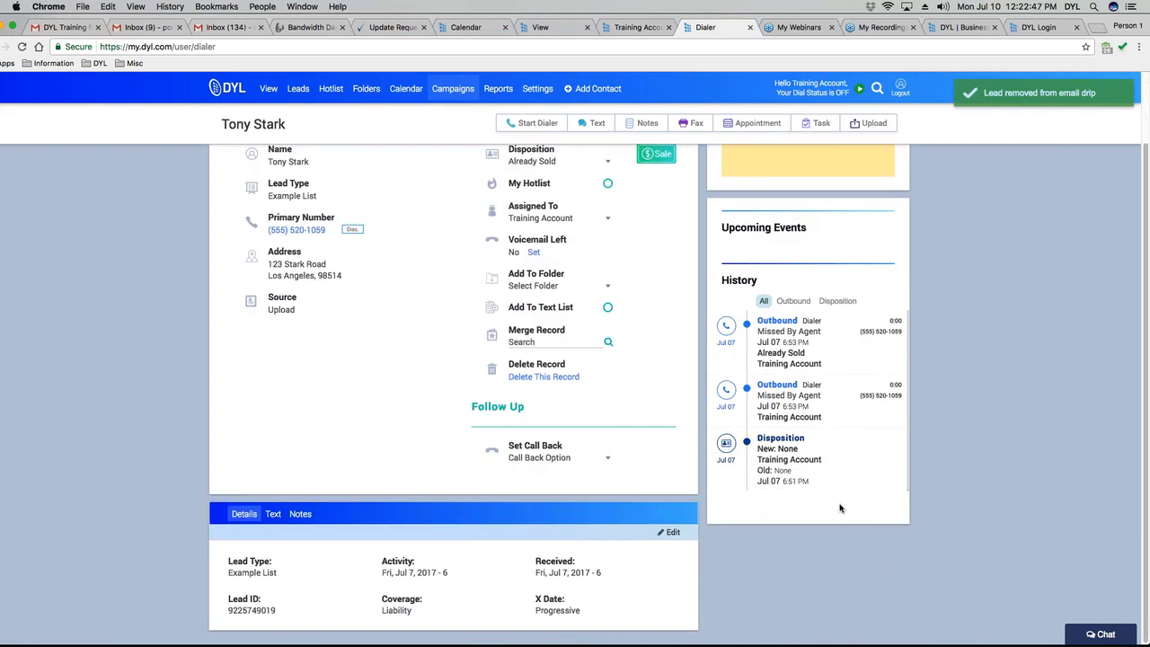
{"action": "scroll", "coordinate": [840, 508], "scroll_direction": "up", "scroll_amount": 2}
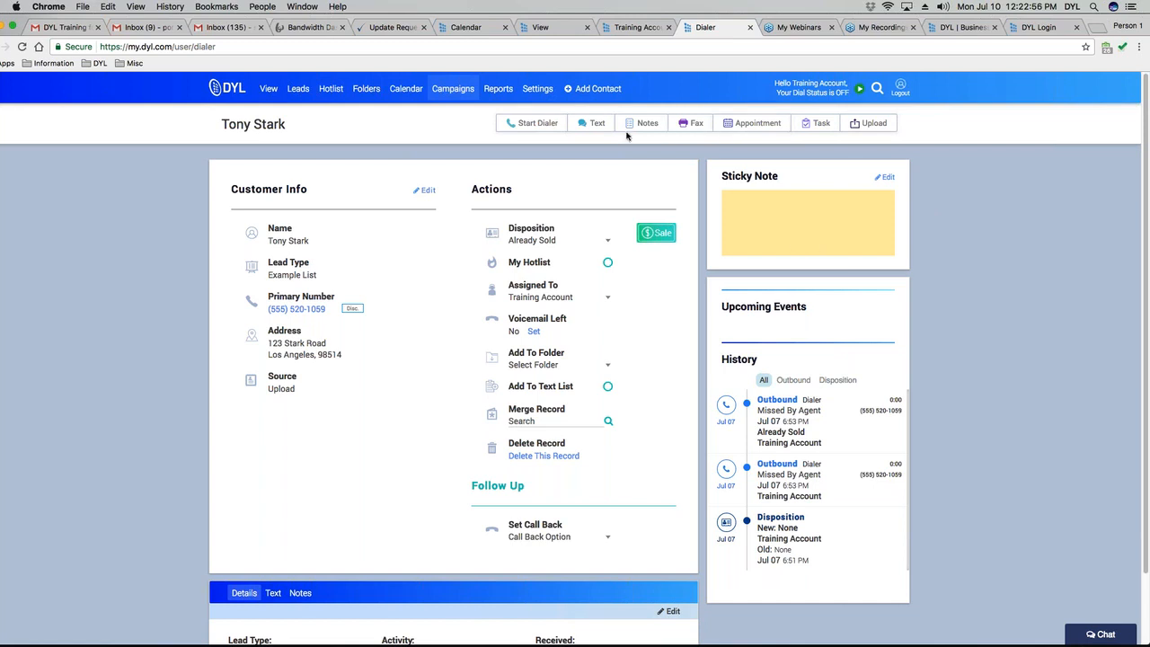
{"action": "scroll", "coordinate": [692, 307], "scroll_direction": "down", "scroll_amount": 2}
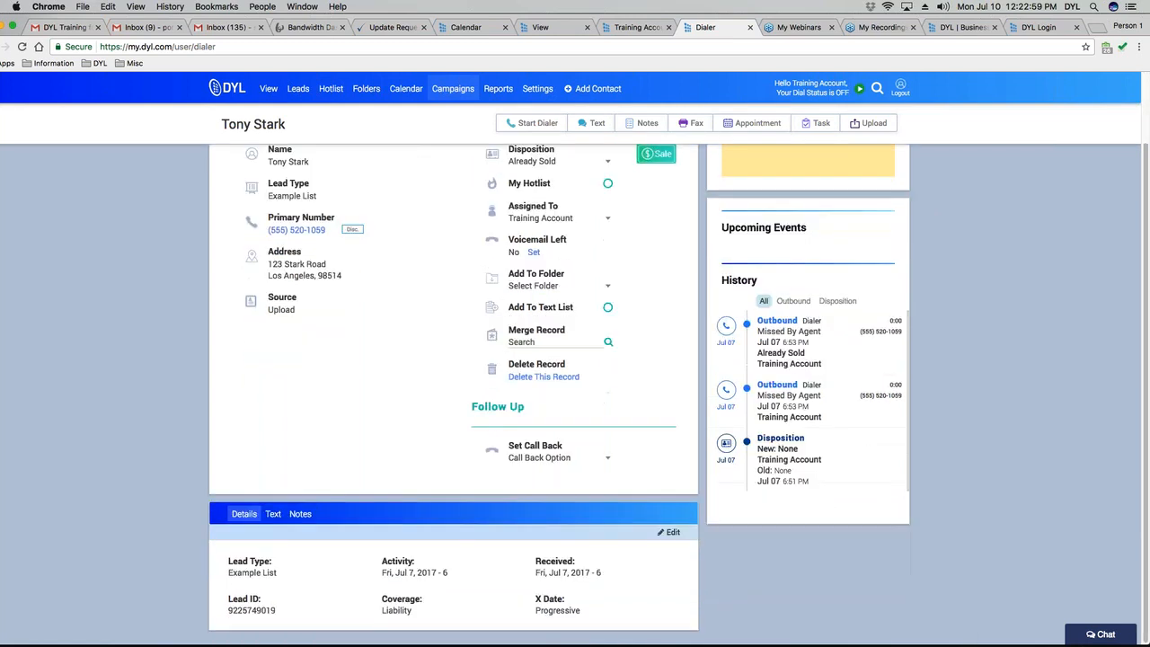
View the lead's Notes and Text tabs, then start the campaign dialer.
{"action": "left_click", "coordinate": [301, 512]}
{"action": "scroll", "coordinate": [423, 633], "scroll_direction": "down", "scroll_amount": 1}
{"action": "scroll", "coordinate": [485, 503], "scroll_direction": "up", "scroll_amount": 3}
{"action": "left_click", "coordinate": [589, 123]}
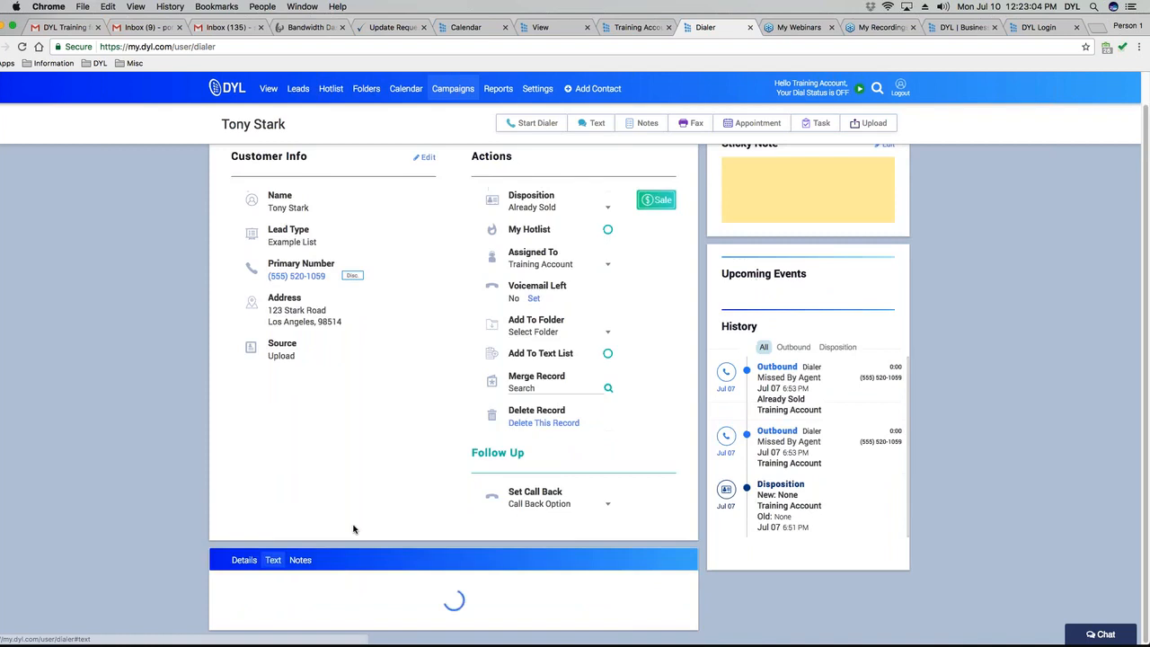
{"action": "scroll", "coordinate": [376, 567], "scroll_direction": "up", "scroll_amount": 3}
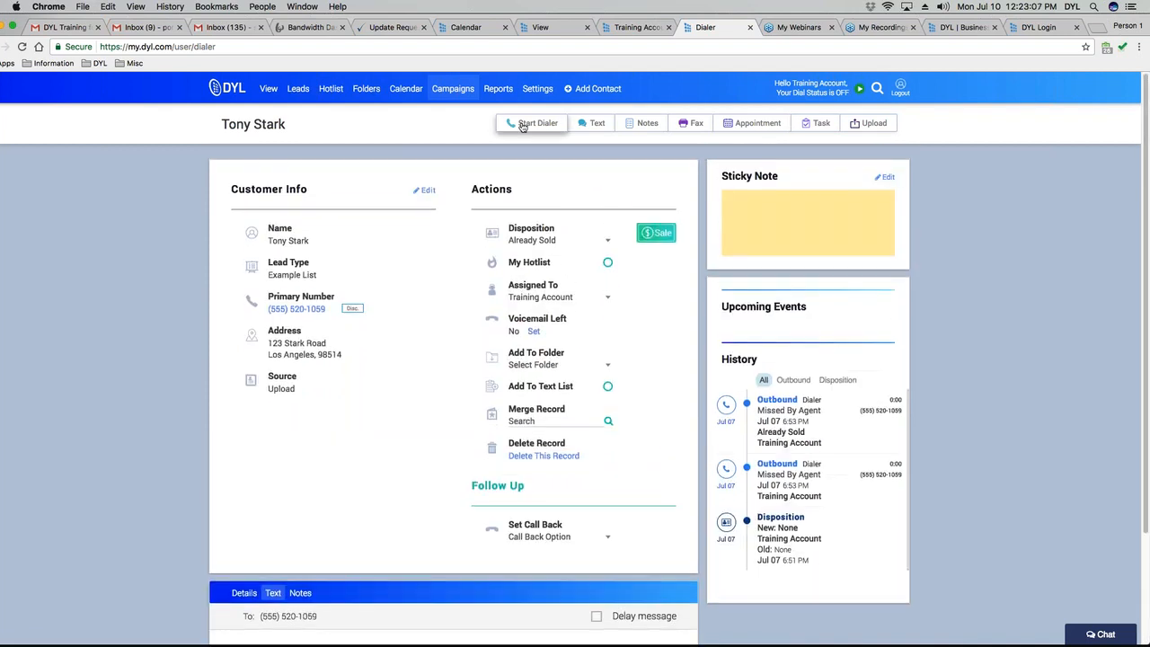
{"action": "left_click", "coordinate": [526, 123]}
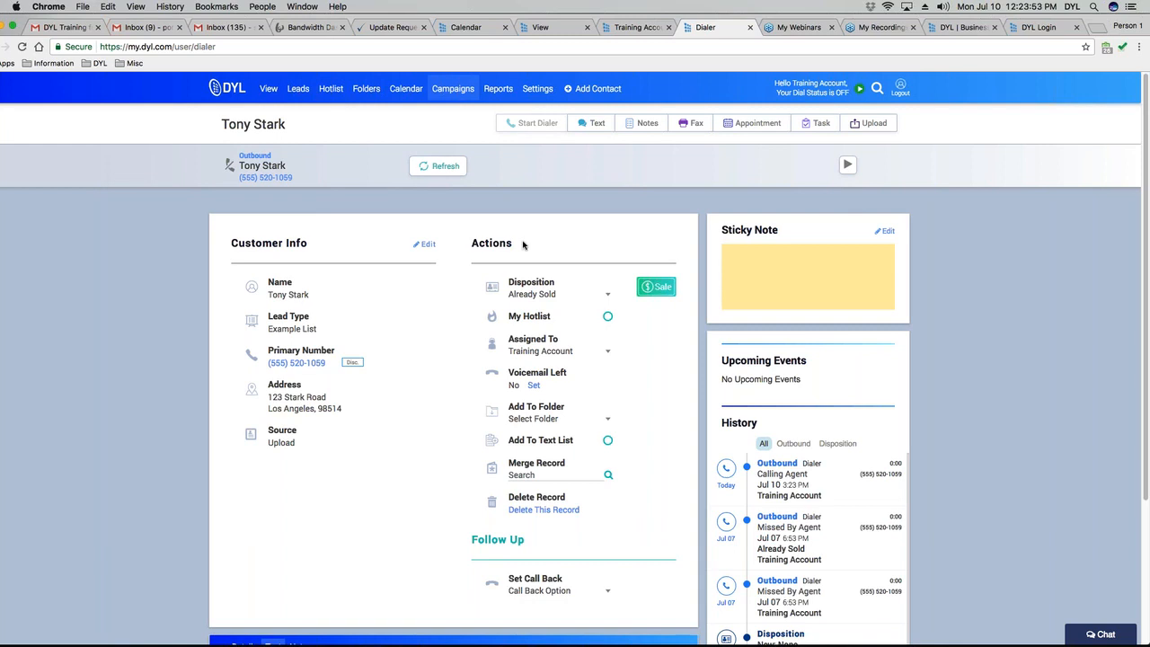
Advance the dialer to the next lead from the Example List.
{"action": "left_click", "coordinate": [447, 169]}
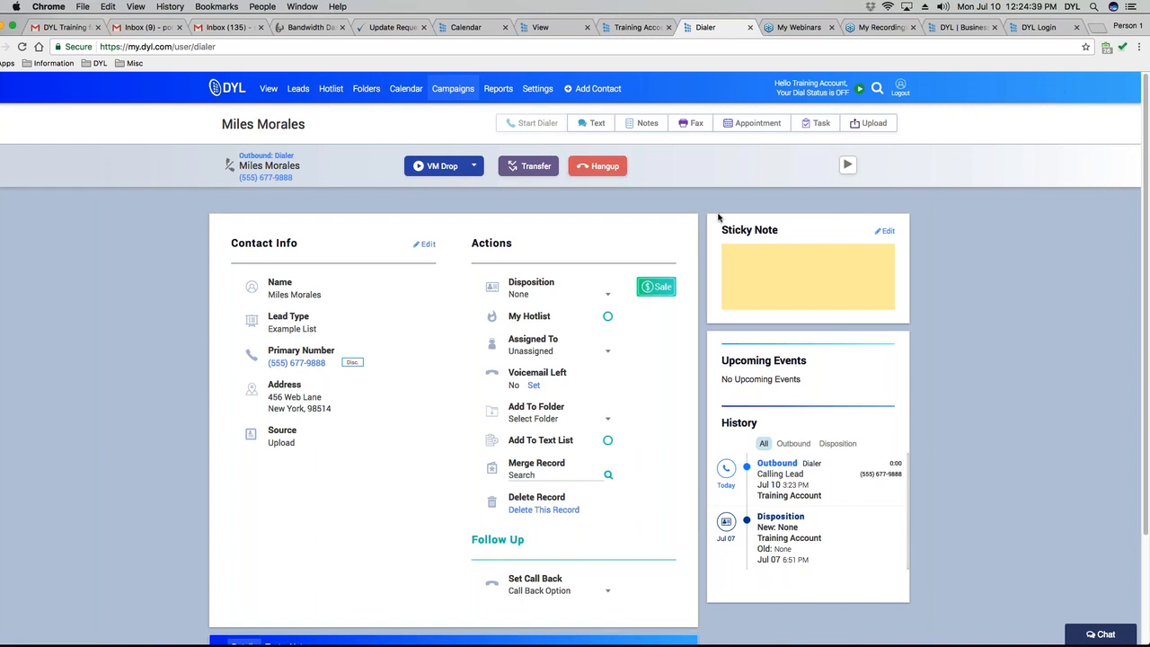
Drop the life insurance quote follow-up voicemail on the current lead and hang up.
{"action": "left_click", "coordinate": [474, 166]}
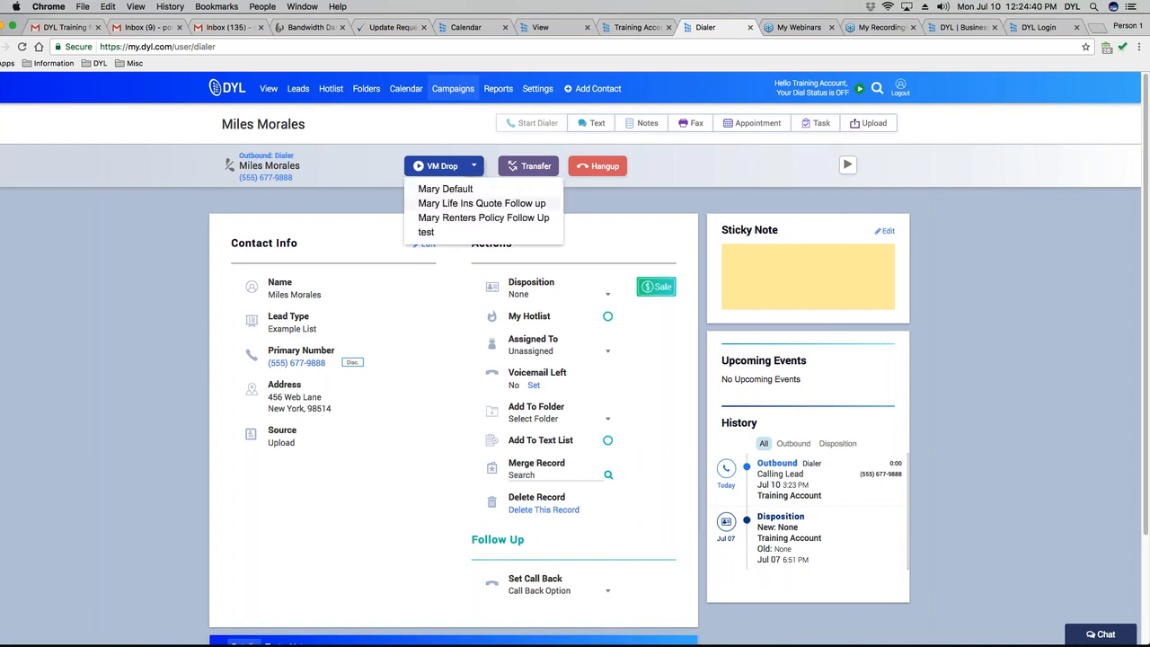
{"action": "left_click", "coordinate": [483, 203]}
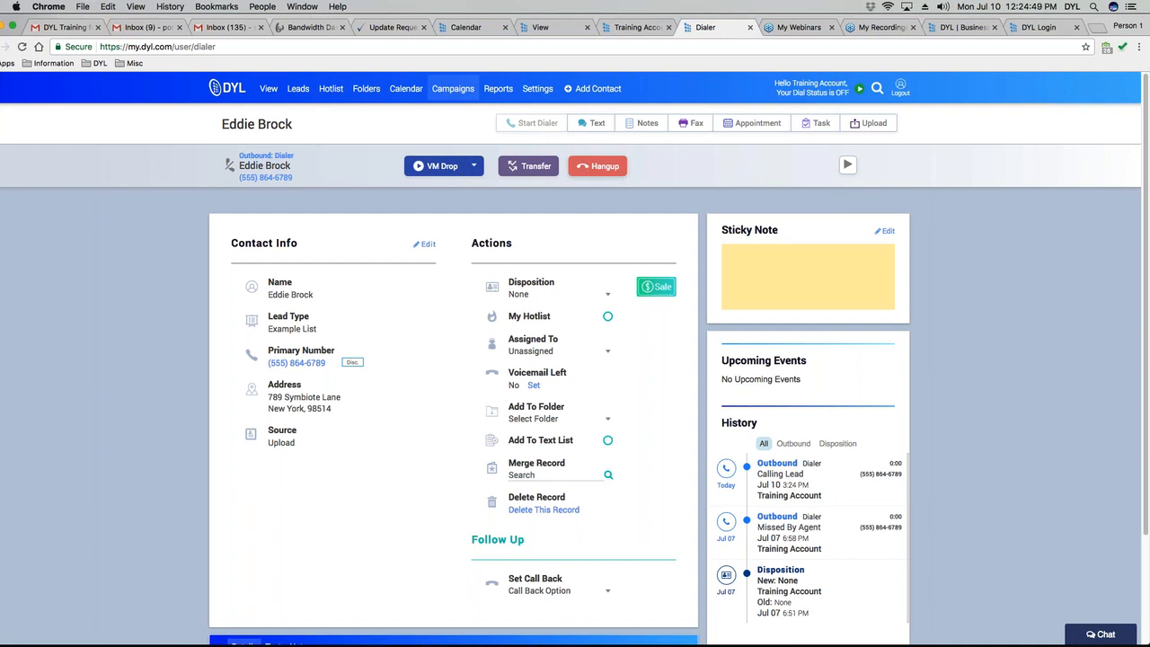
{"action": "left_click", "coordinate": [608, 170]}
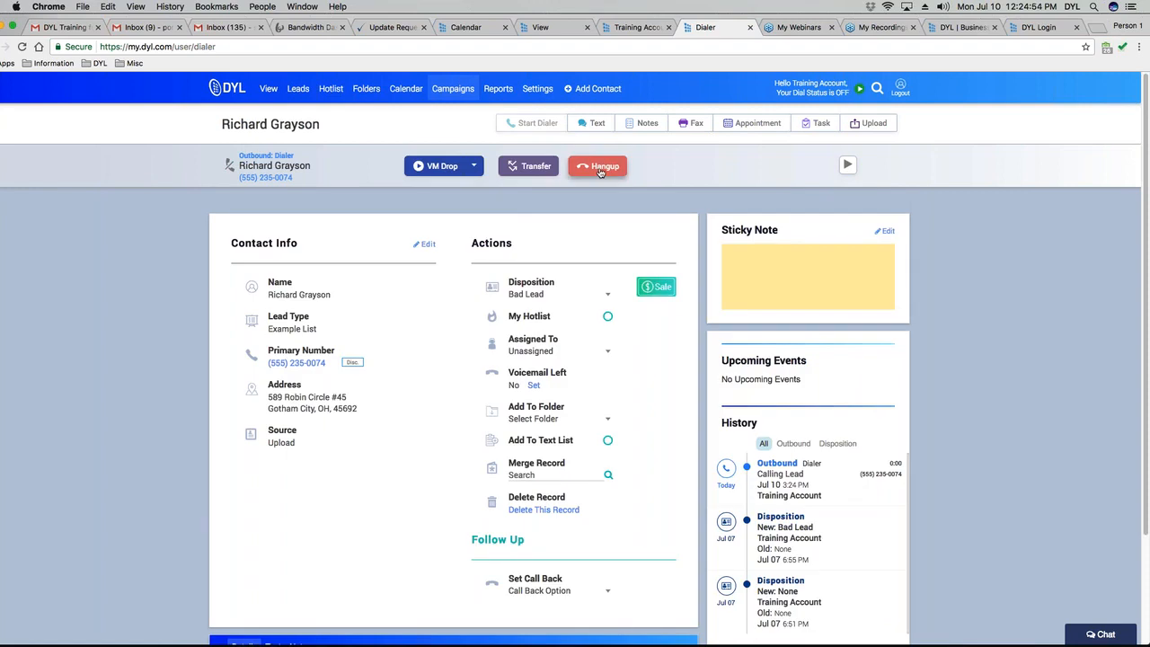
{"action": "left_click", "coordinate": [602, 171]}
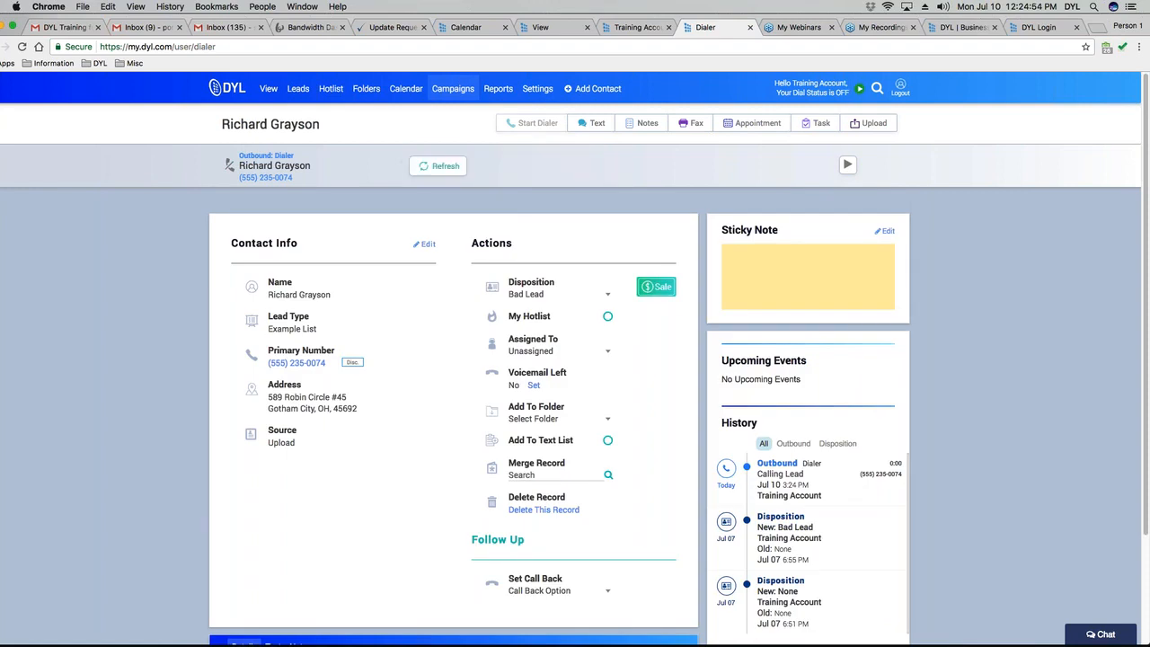
Move through the remaining leads, ending each call, and restart the dialer to reach Campaign Complete.
{"action": "left_click", "coordinate": [464, 169]}
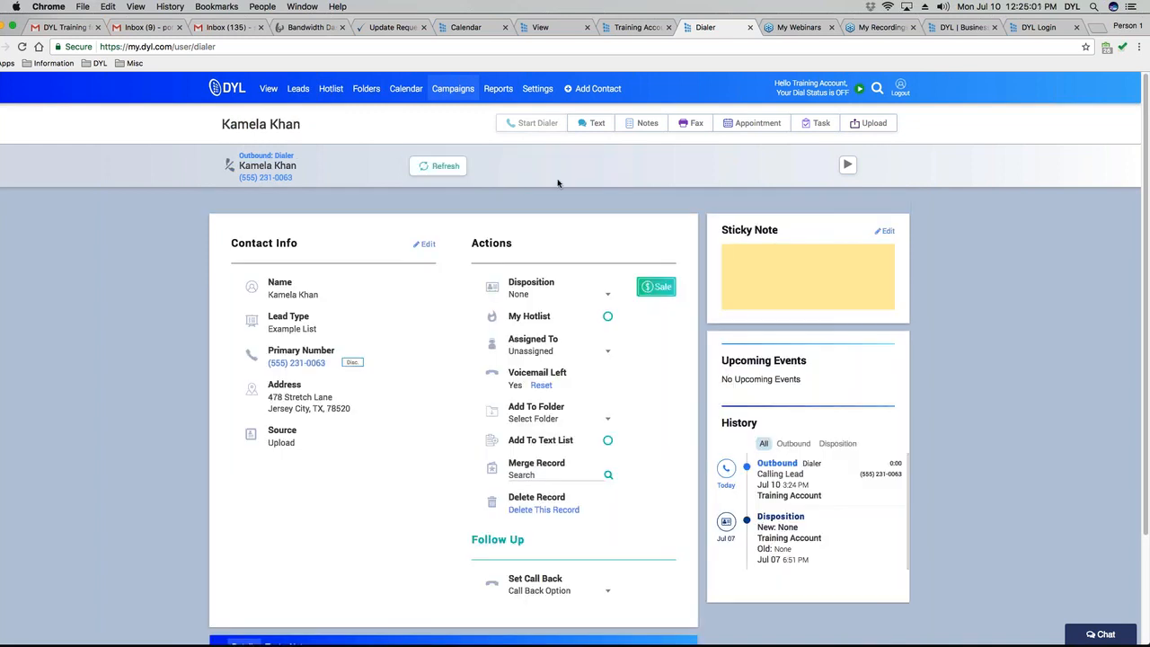
{"action": "left_click", "coordinate": [439, 171]}
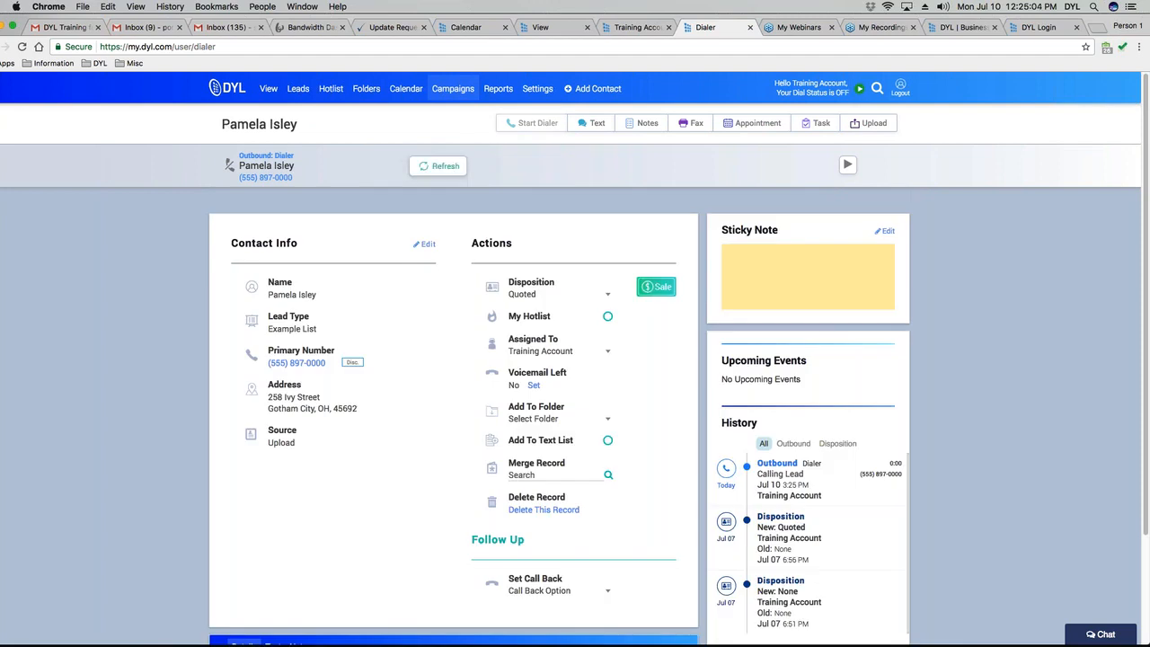
{"action": "left_click", "coordinate": [440, 167]}
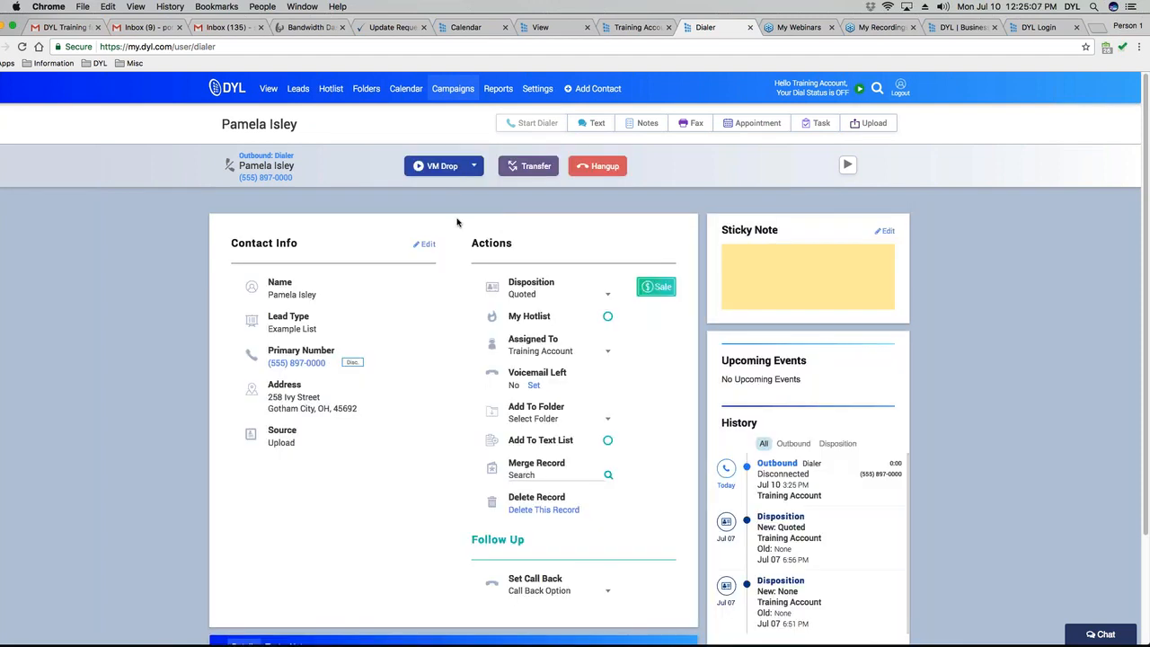
{"action": "left_click", "coordinate": [445, 172]}
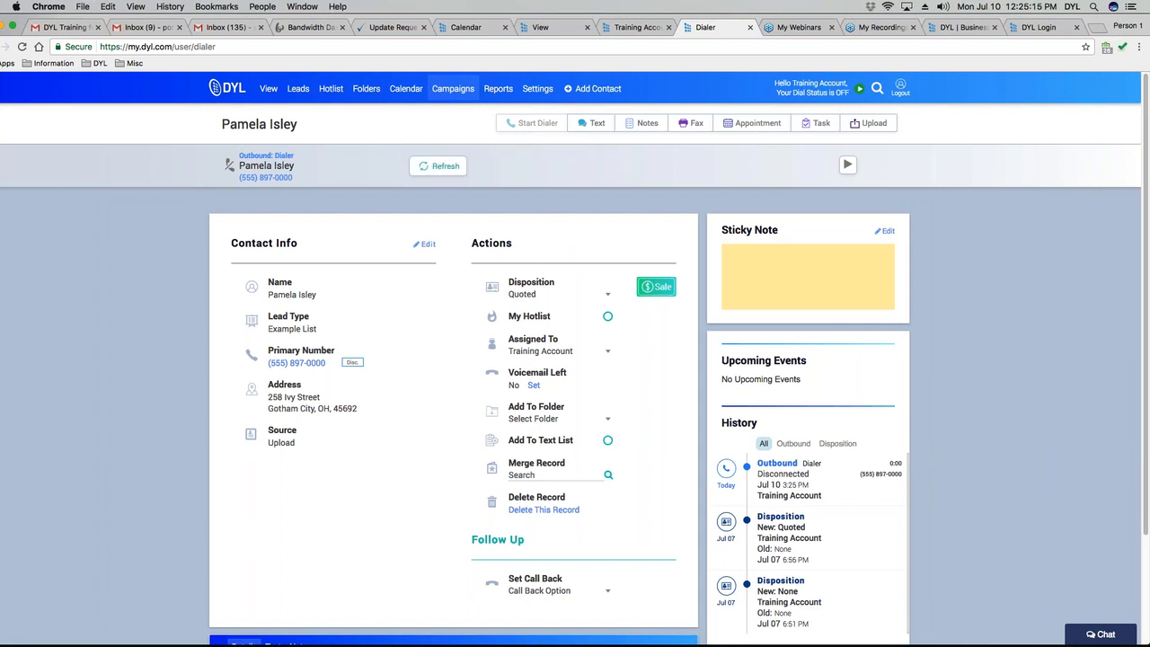
{"action": "left_click", "coordinate": [442, 165]}
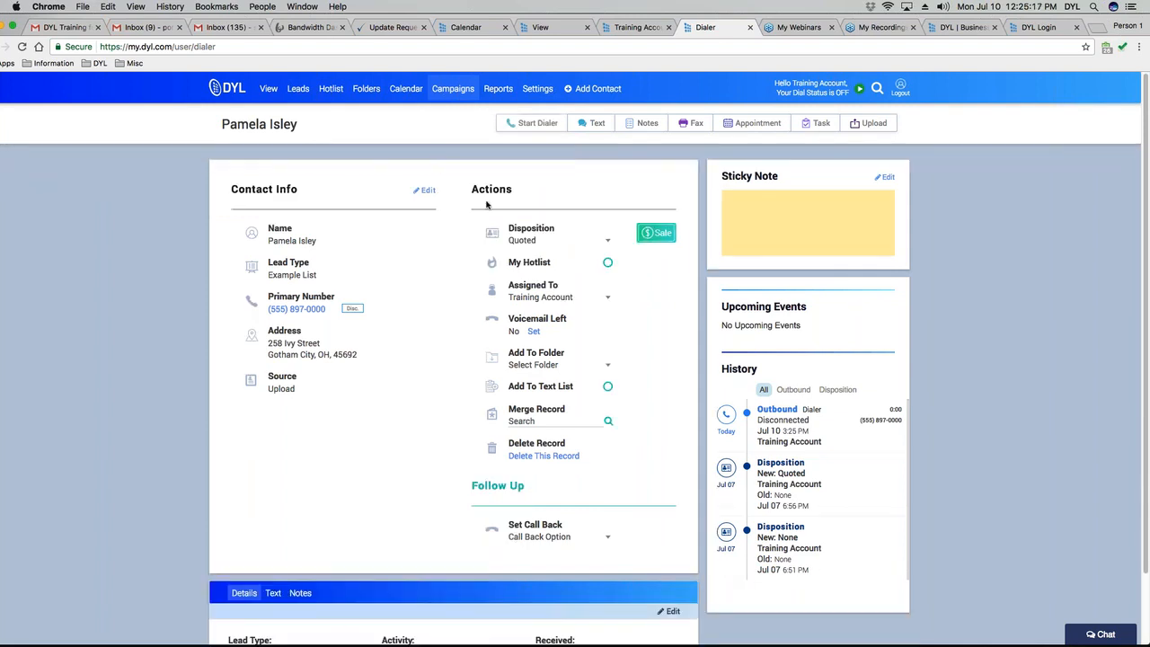
{"action": "left_click", "coordinate": [530, 125]}
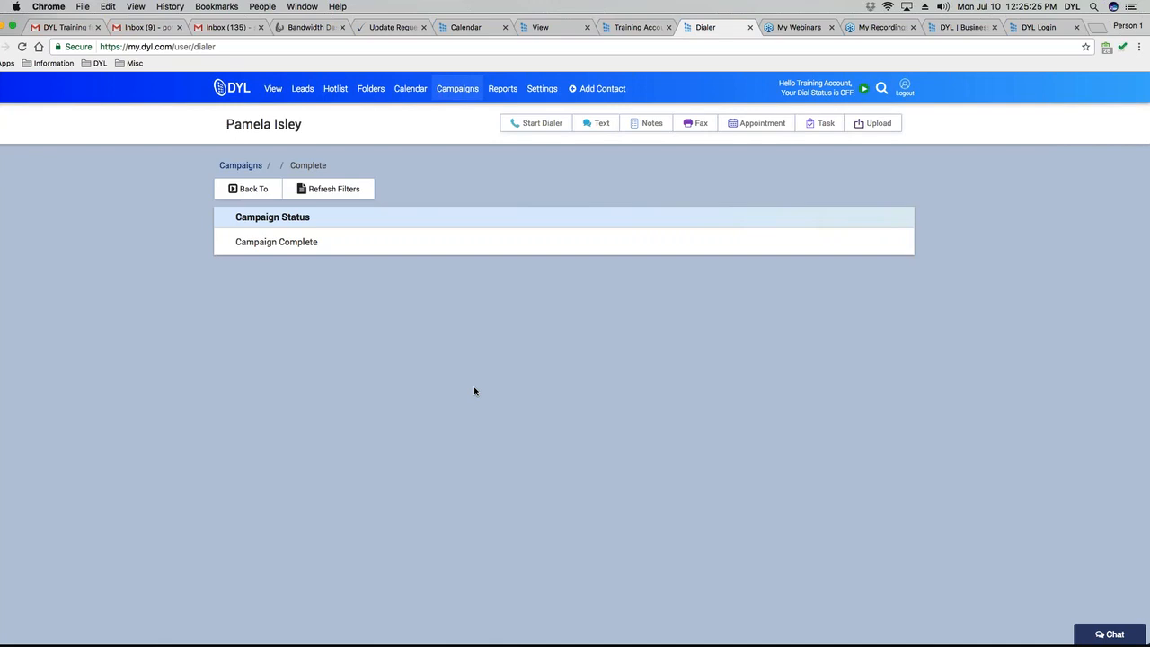
Open the first Sample Lead from Leads, call it, press 1 to connect, then hang up.
{"action": "left_click", "coordinate": [302, 88]}
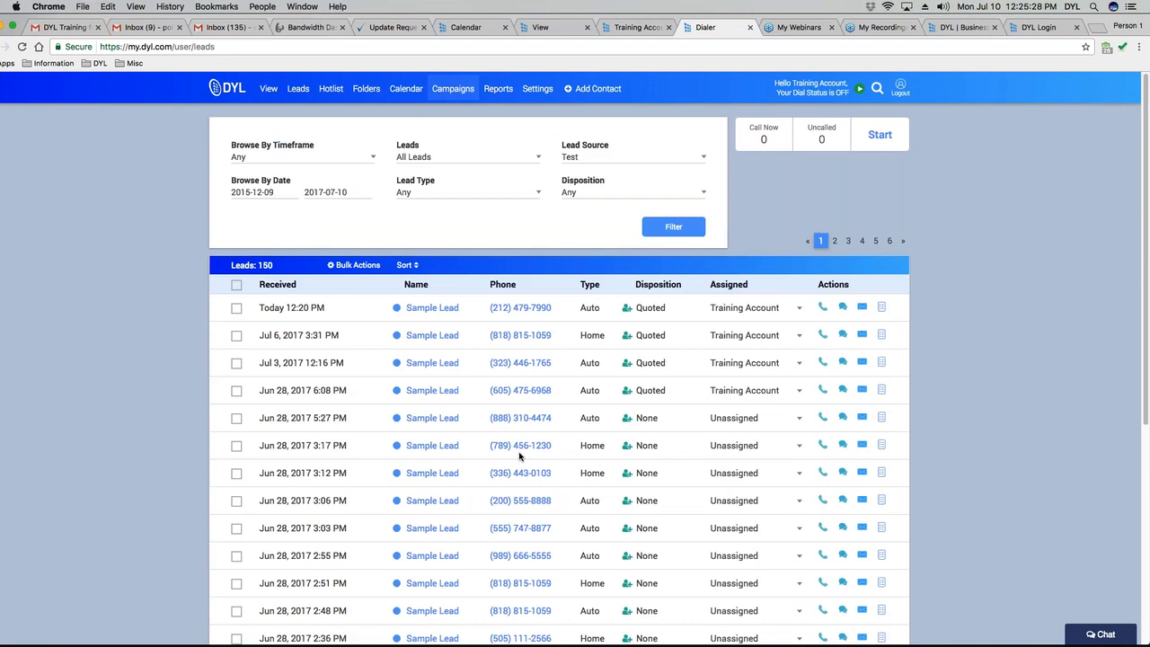
{"action": "left_click", "coordinate": [431, 310]}
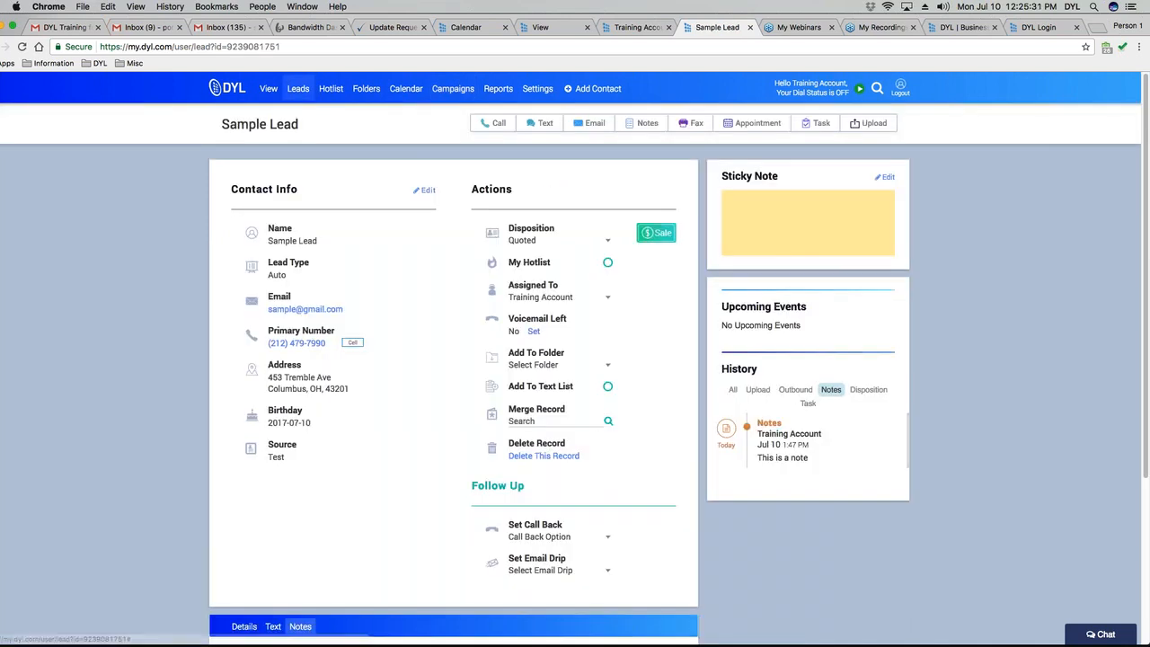
{"action": "left_click", "coordinate": [299, 344]}
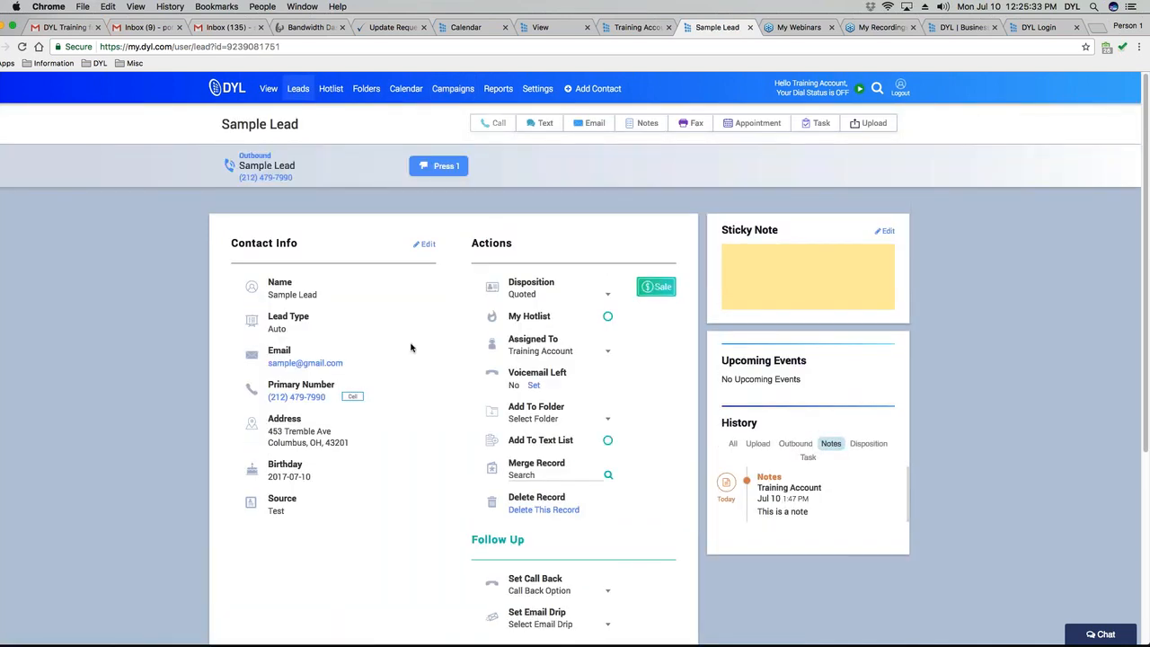
{"action": "left_click", "coordinate": [437, 168]}
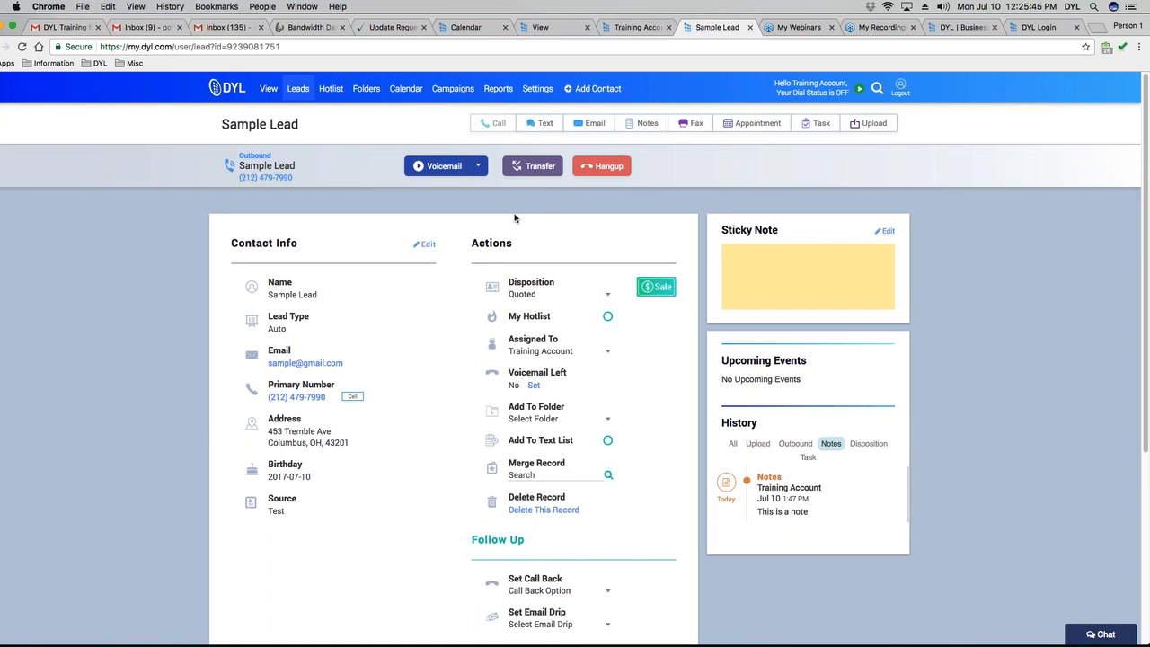
{"action": "left_click", "coordinate": [602, 166]}
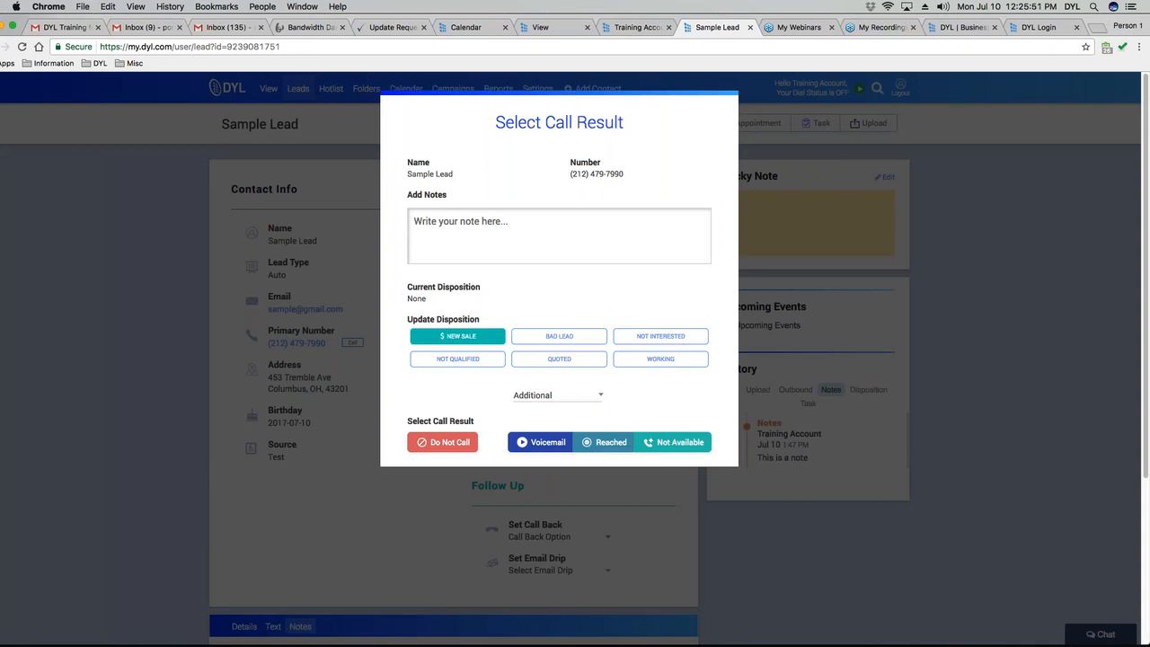
Start a call note, browse the extra dispositions, then record the Sample Lead's call as Reached.
{"action": "left_click", "coordinate": [415, 221]}
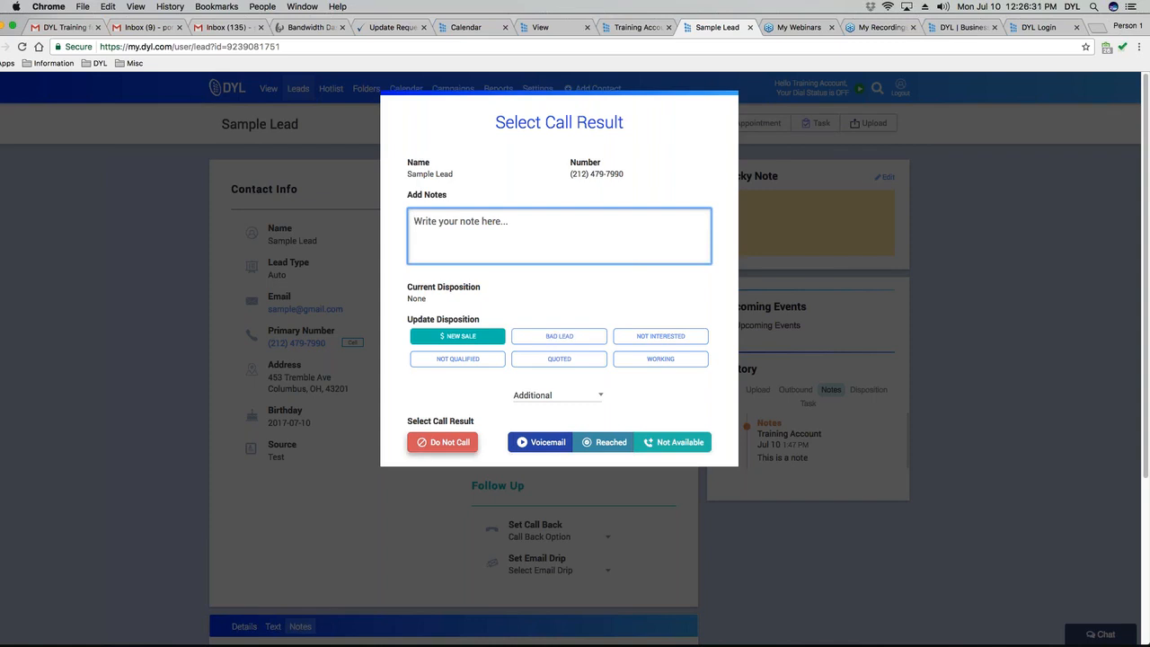
{"action": "left_click", "coordinate": [559, 400]}
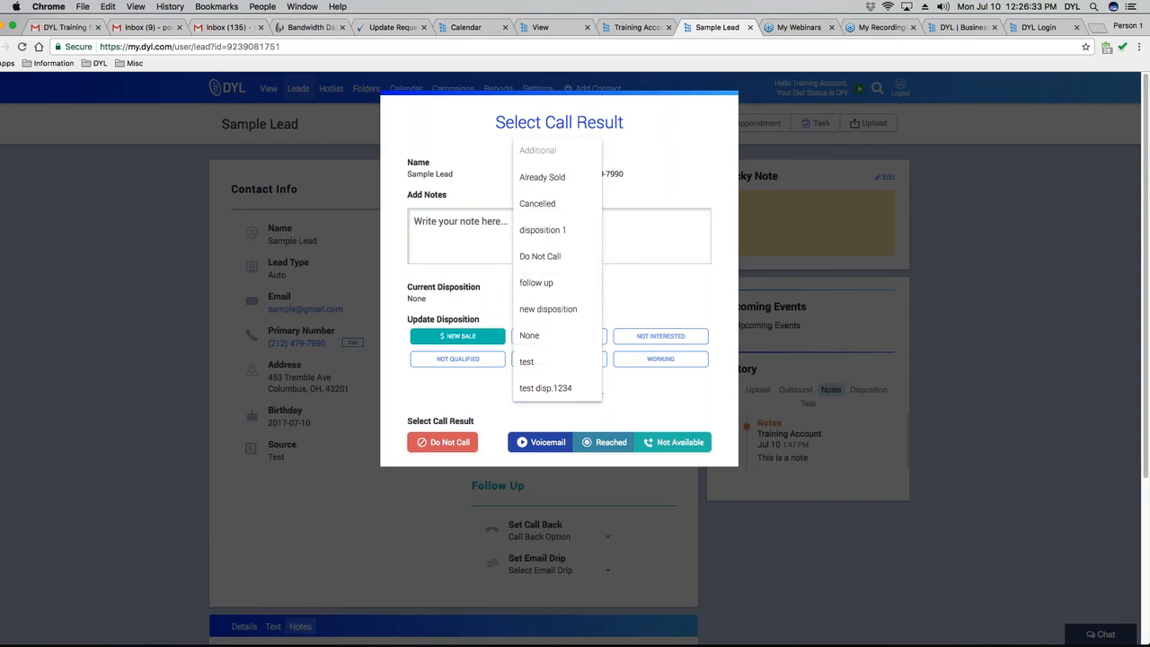
{"action": "left_click", "coordinate": [667, 283]}
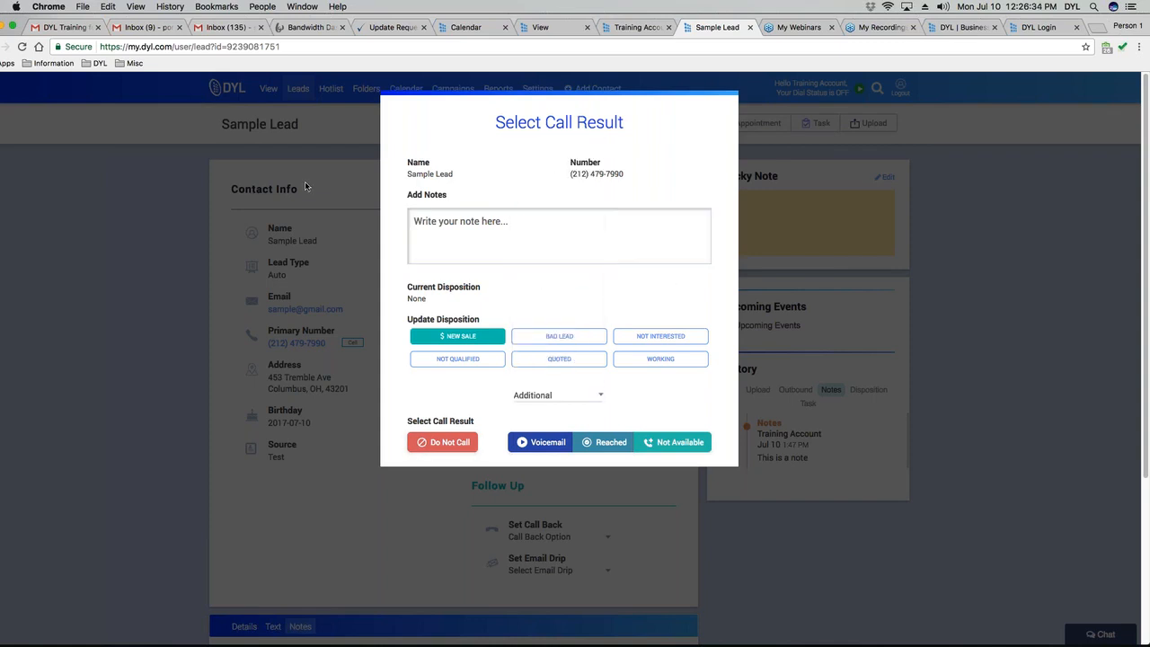
{"action": "left_click", "coordinate": [609, 440]}
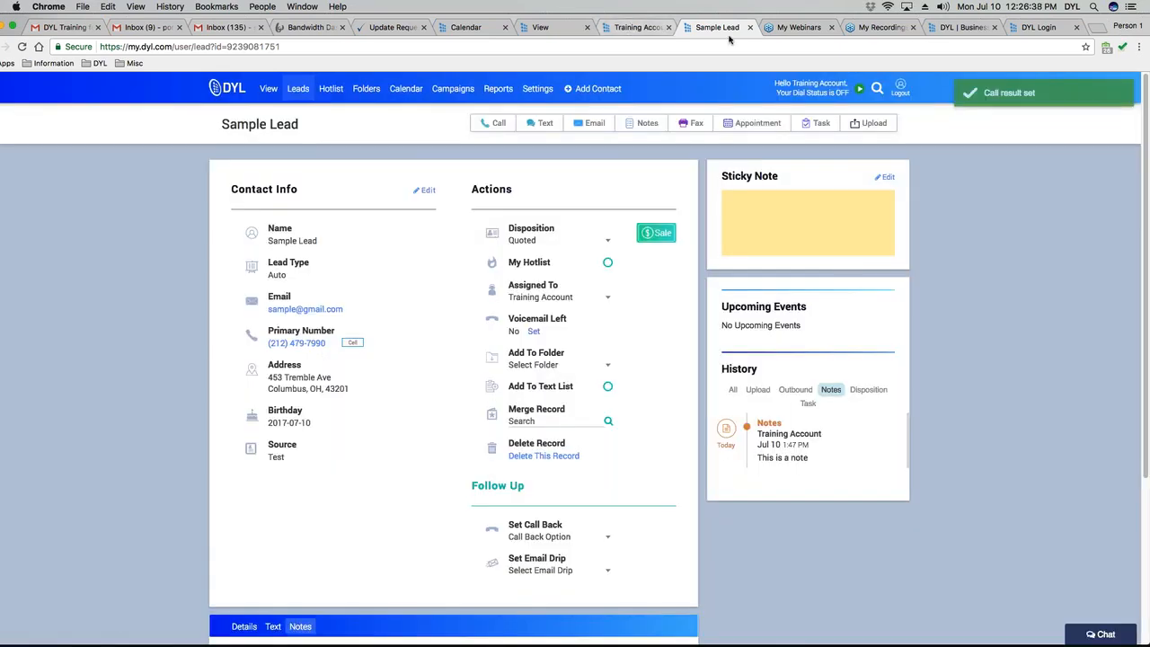
Open Marvelous from Campaigns, view one lead's record, go back, then open another lead's record.
{"action": "left_click", "coordinate": [453, 88]}
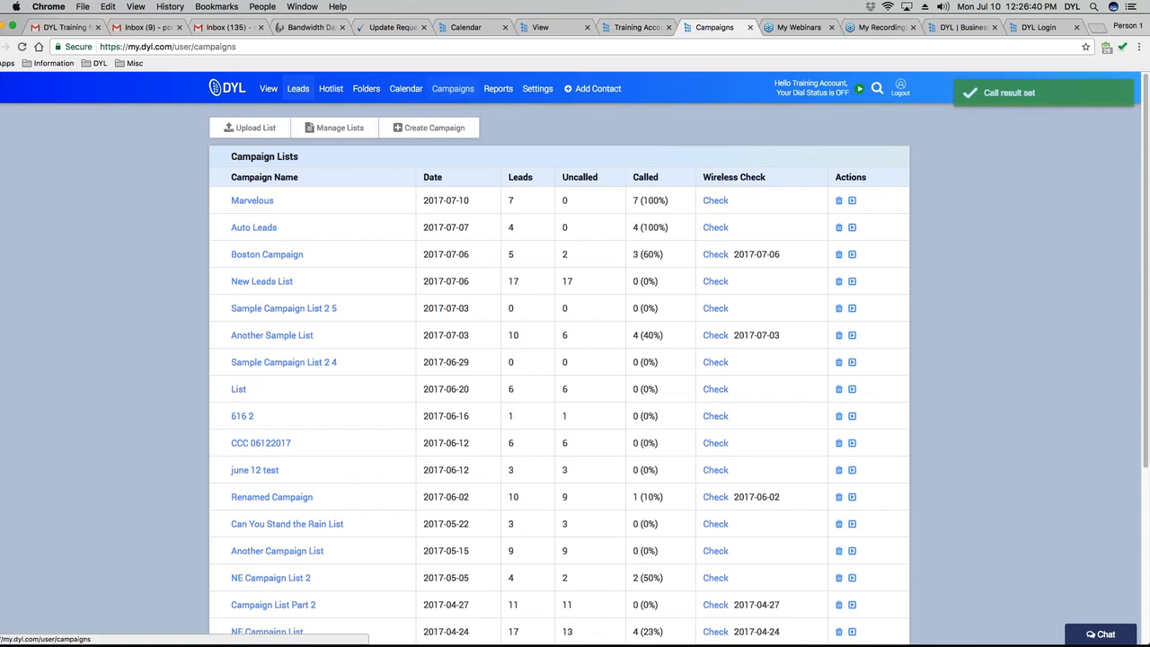
{"action": "left_click", "coordinate": [251, 201]}
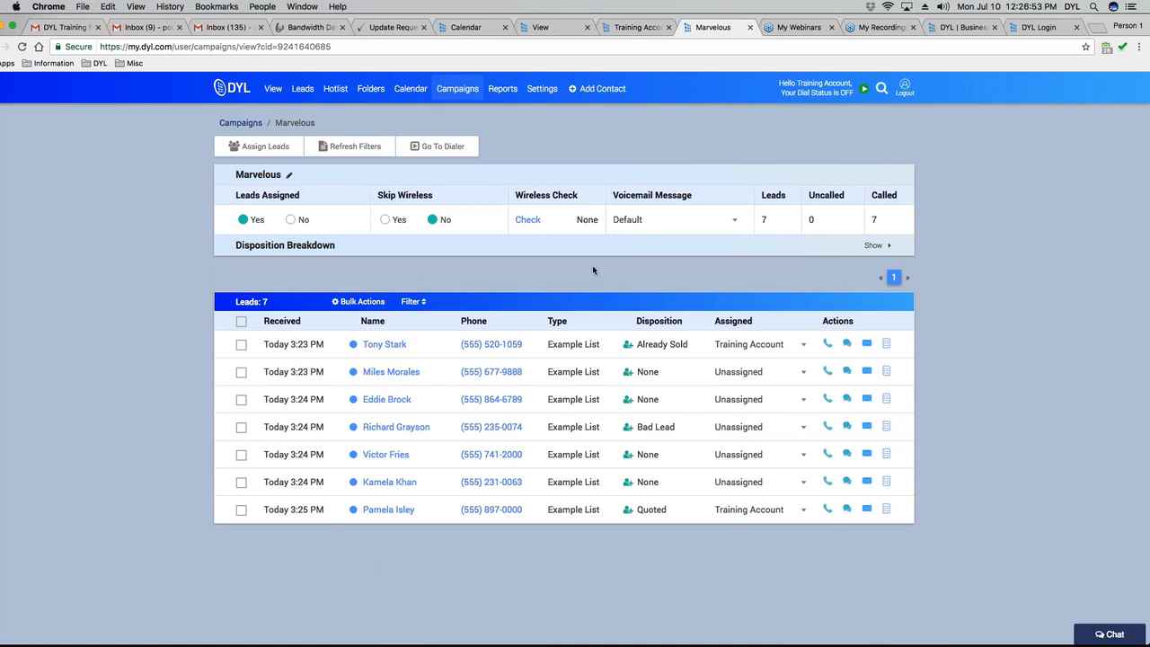
{"action": "left_click", "coordinate": [377, 344]}
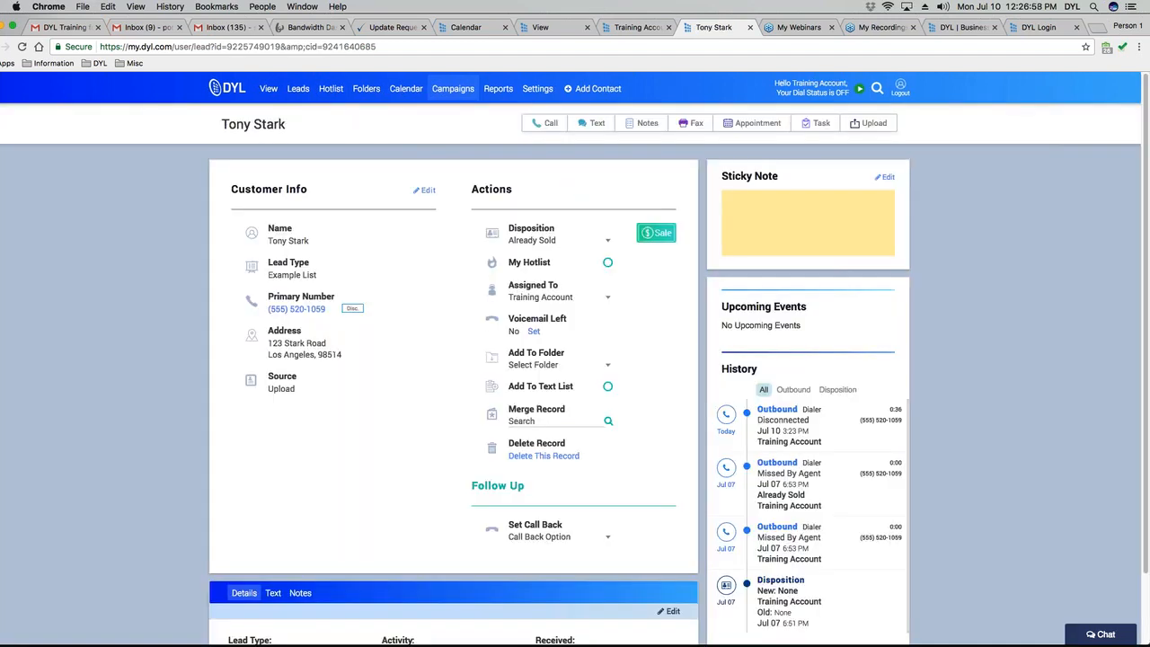
{"action": "left_click_drag", "start_coordinate": [46, 18], "coordinate": [69, 18]}
{"action": "left_click", "coordinate": [11, 47]}
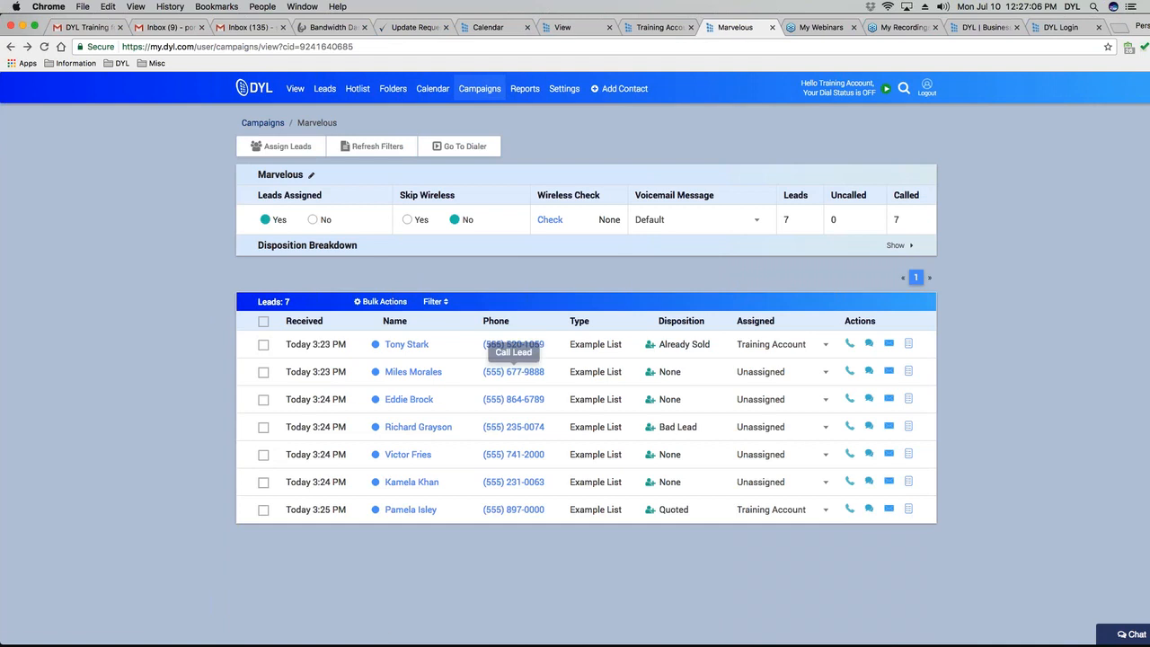
{"action": "left_click", "coordinate": [415, 374]}
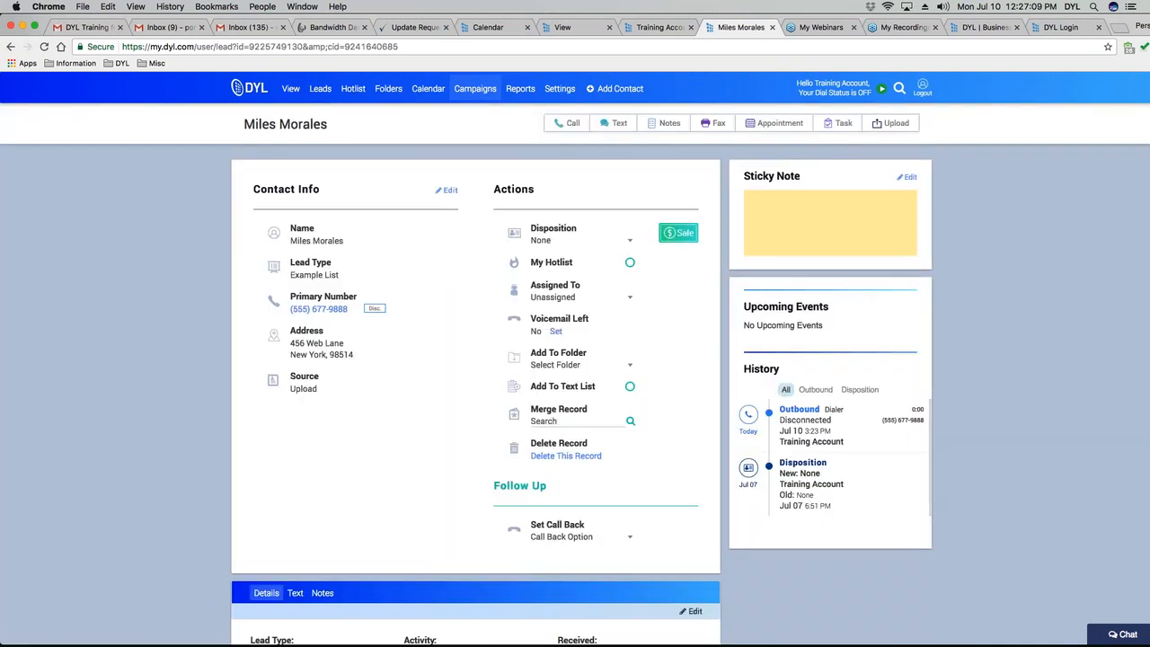
Set one Marvelous lead's disposition to Not Qualified and another's to Do Not Call.
{"action": "left_click", "coordinate": [559, 241]}
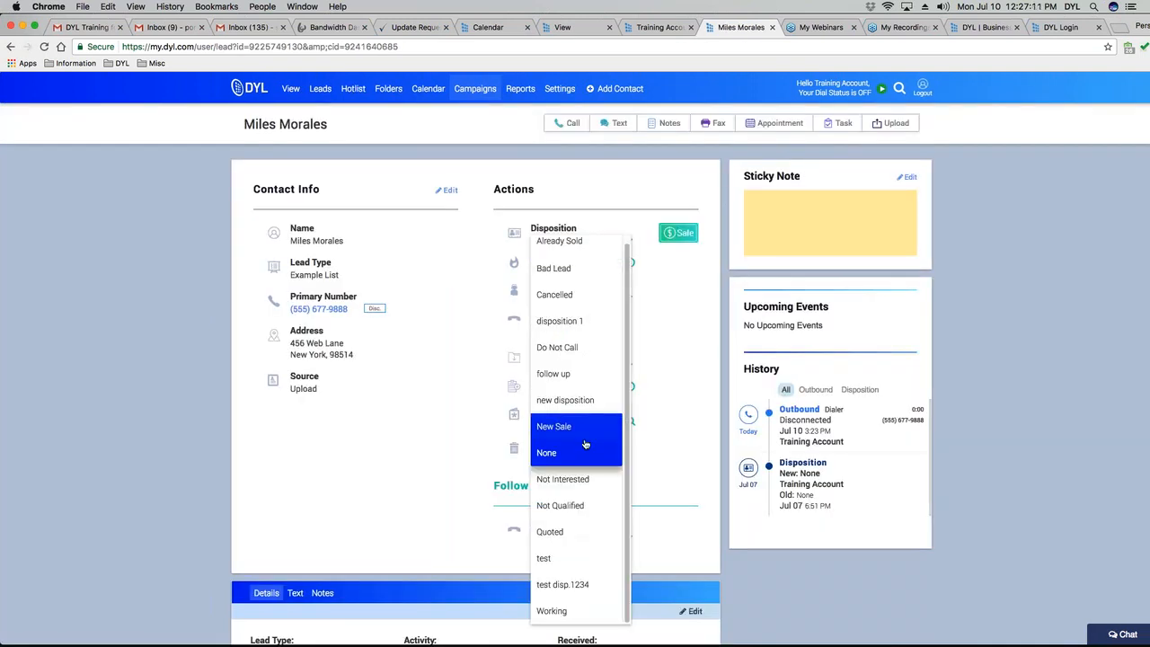
{"action": "left_click", "coordinate": [561, 503]}
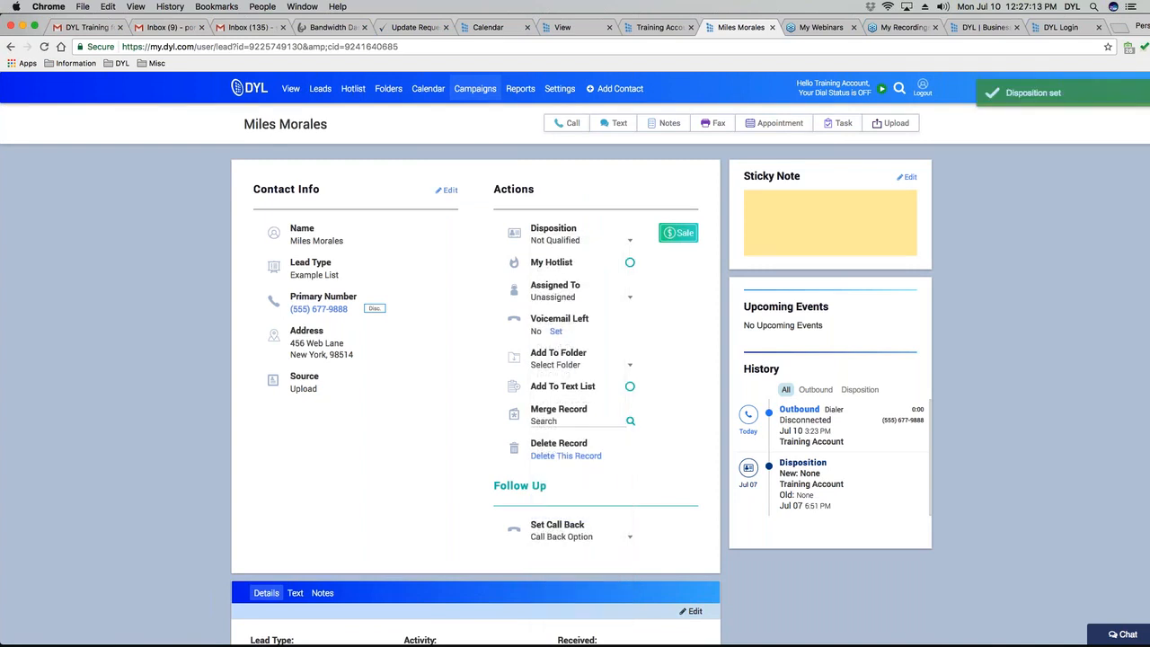
{"action": "left_click", "coordinate": [11, 47]}
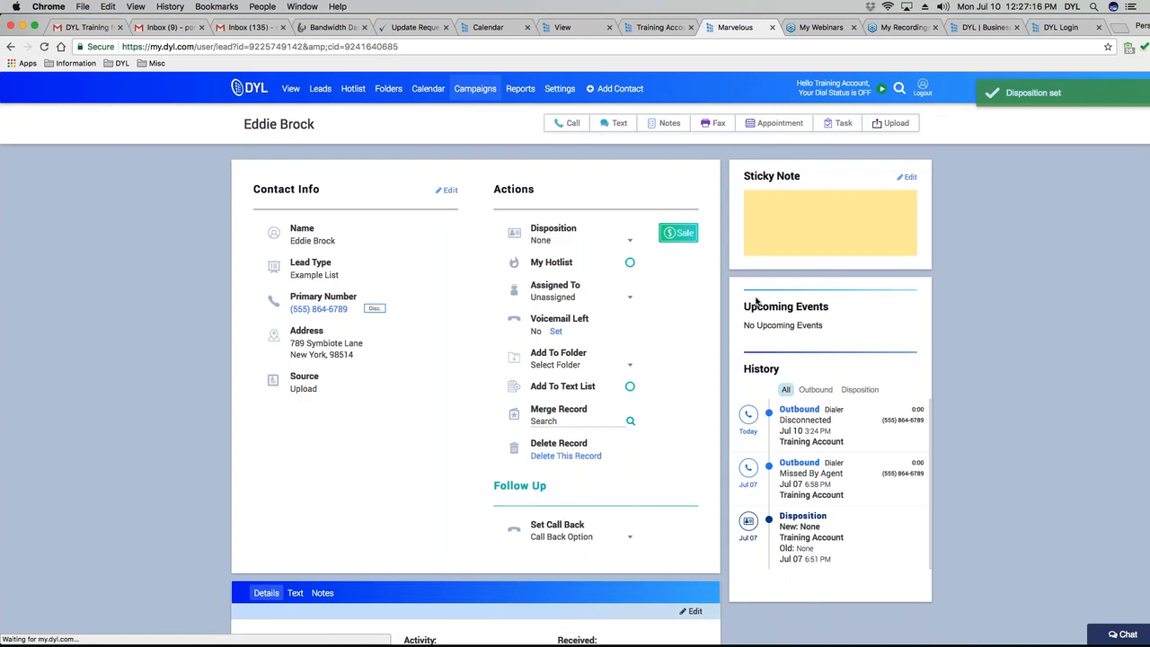
{"action": "left_click", "coordinate": [580, 241]}
{"action": "left_click", "coordinate": [558, 347]}
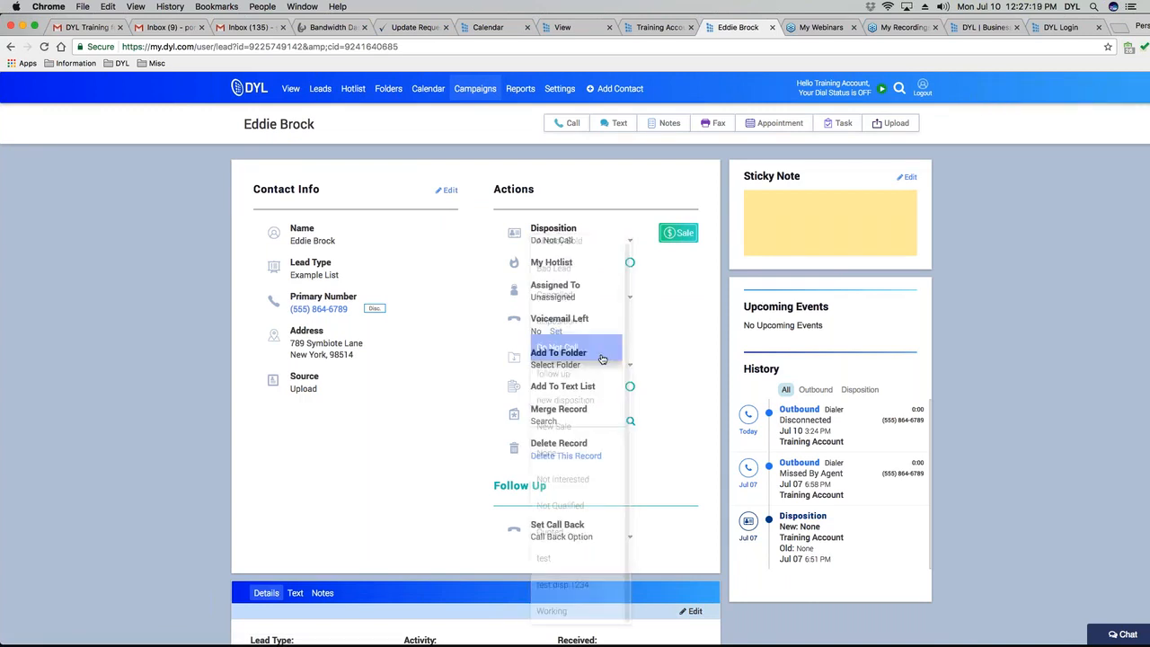
{"action": "right_click", "coordinate": [11, 46]}
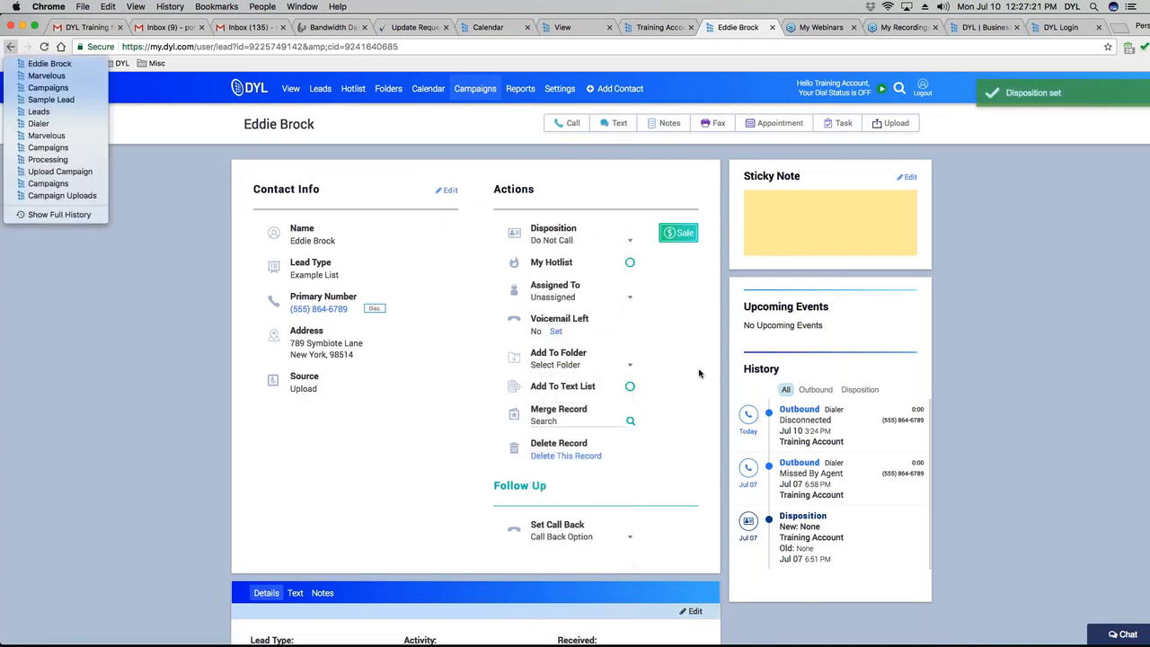
{"action": "left_click", "coordinate": [173, 213]}
{"action": "left_click", "coordinate": [11, 47]}
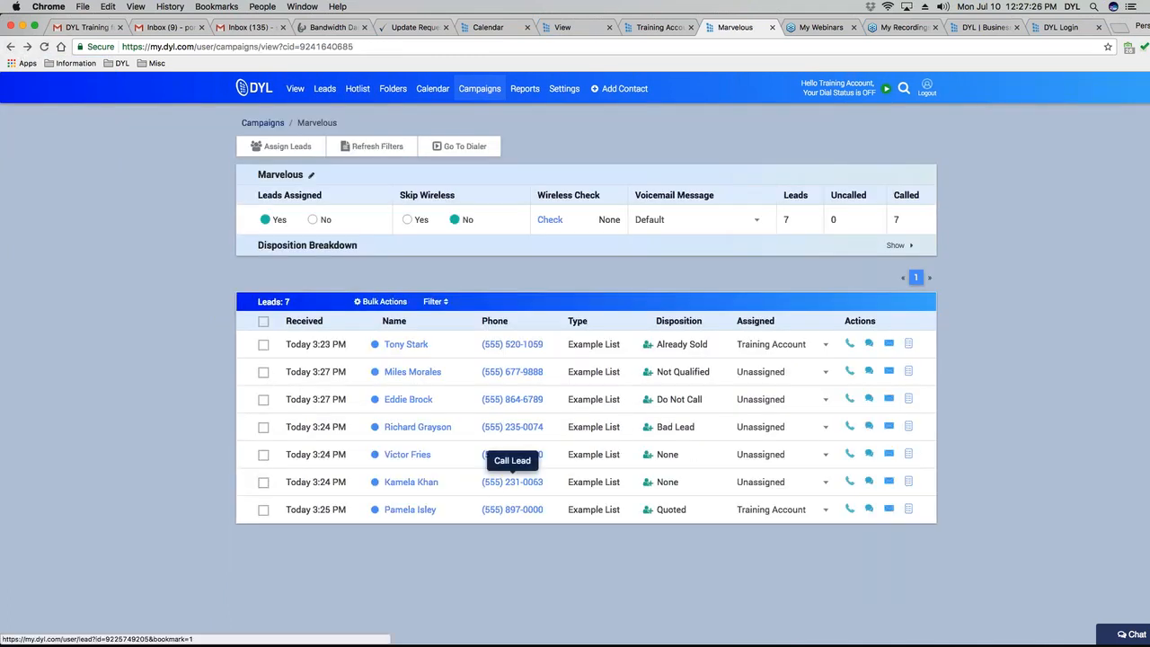
Reopen Marvelous and set the 3:27 PM lead with no disposition to Bad Lead.
{"action": "left_click", "coordinate": [512, 455]}
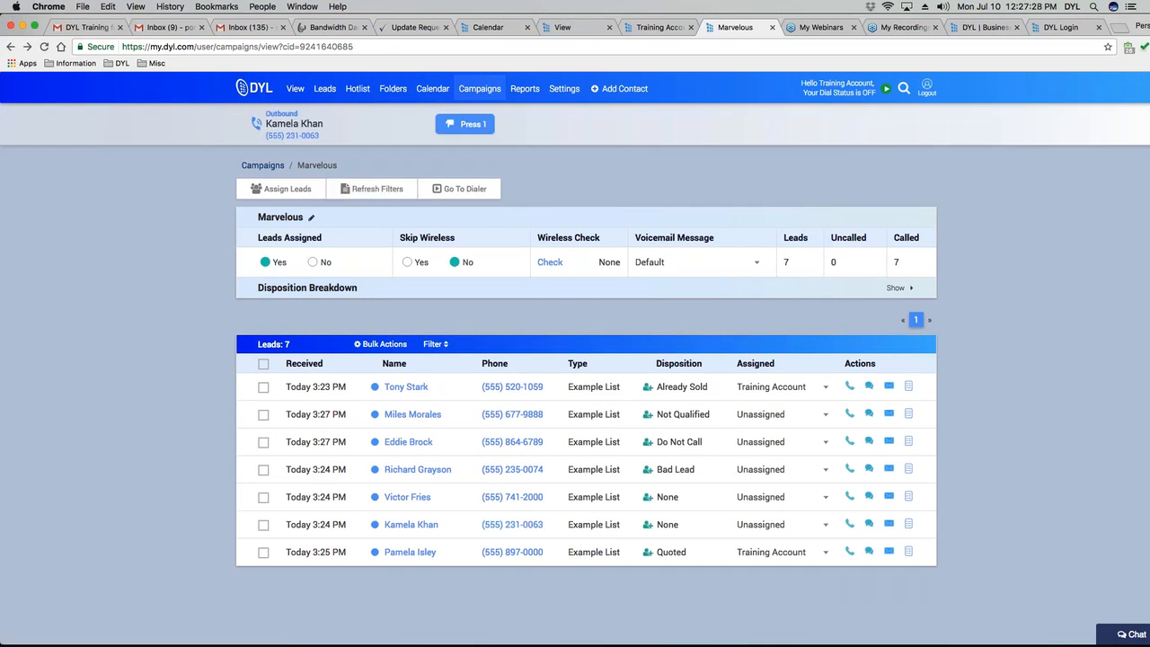
{"action": "left_click", "coordinate": [10, 48]}
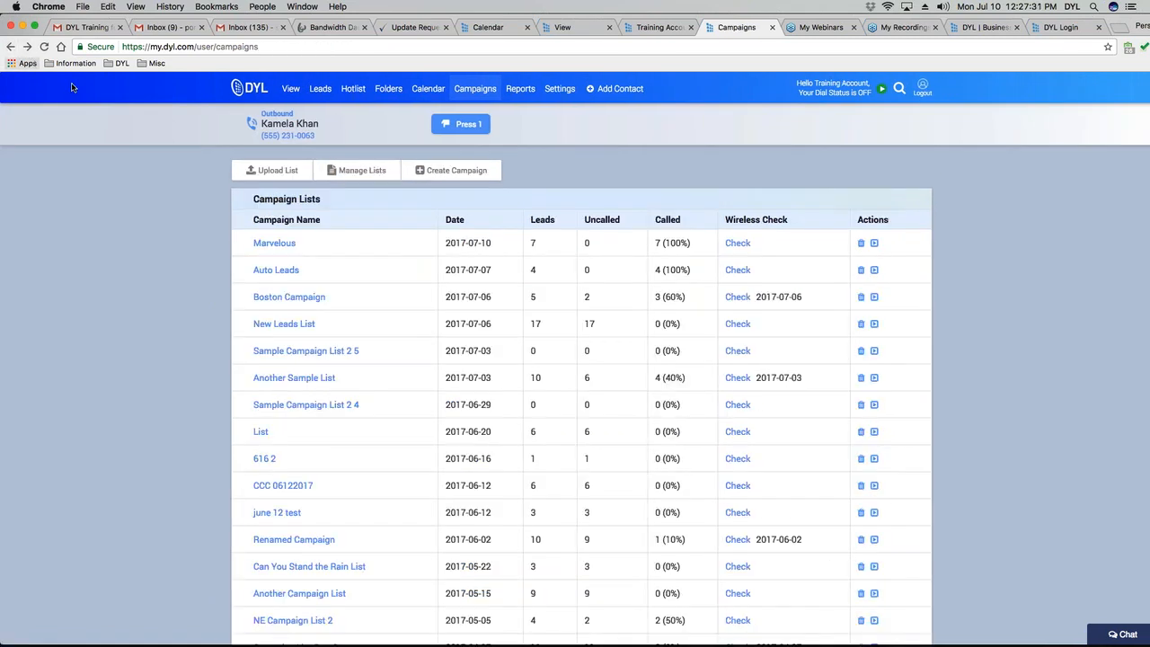
{"action": "left_click", "coordinate": [248, 248]}
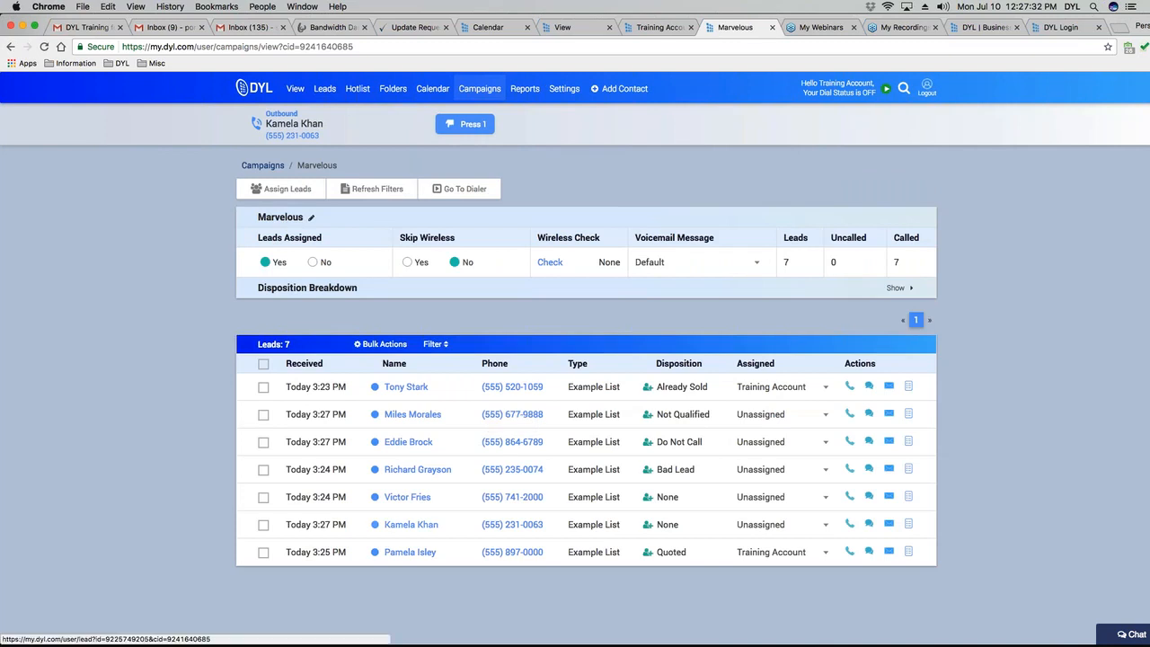
{"action": "left_click", "coordinate": [416, 532]}
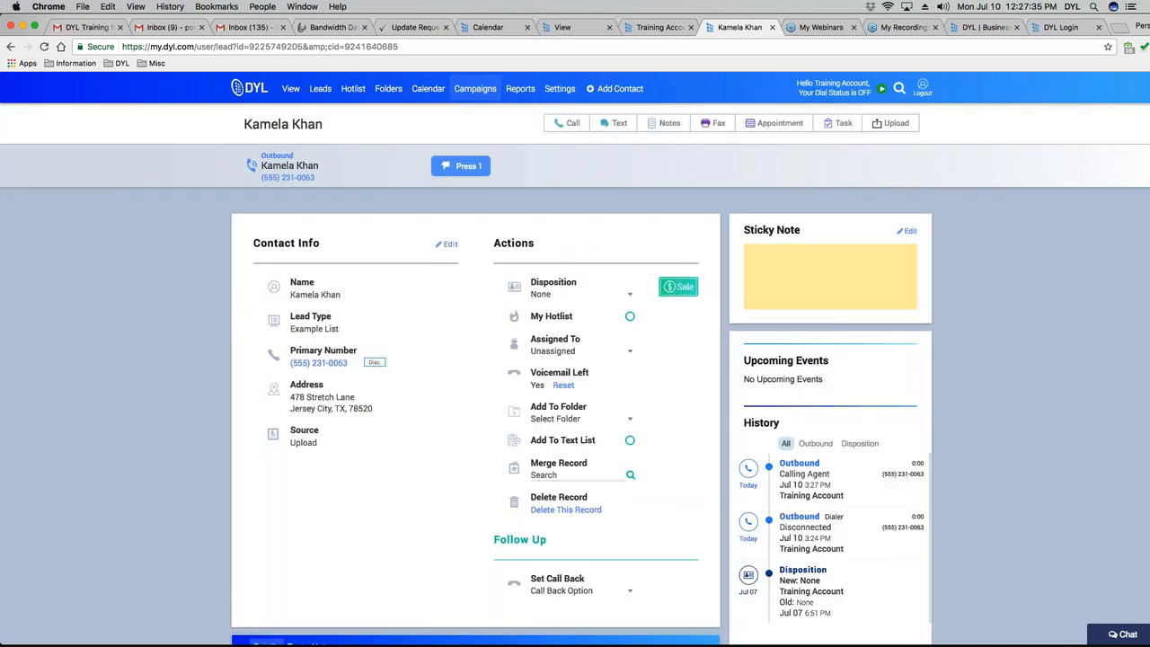
{"action": "left_click", "coordinate": [546, 295]}
{"action": "scroll", "coordinate": [546, 295], "scroll_direction": "up", "scroll_amount": 2}
{"action": "left_click", "coordinate": [547, 294]}
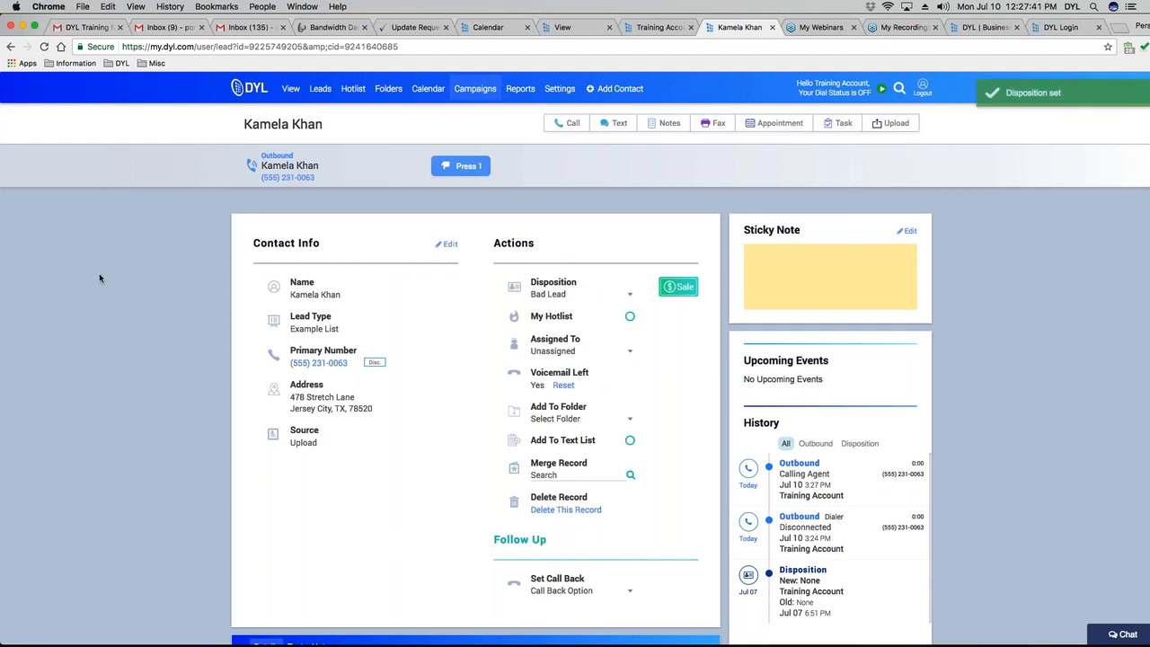
{"action": "left_click", "coordinate": [10, 46]}
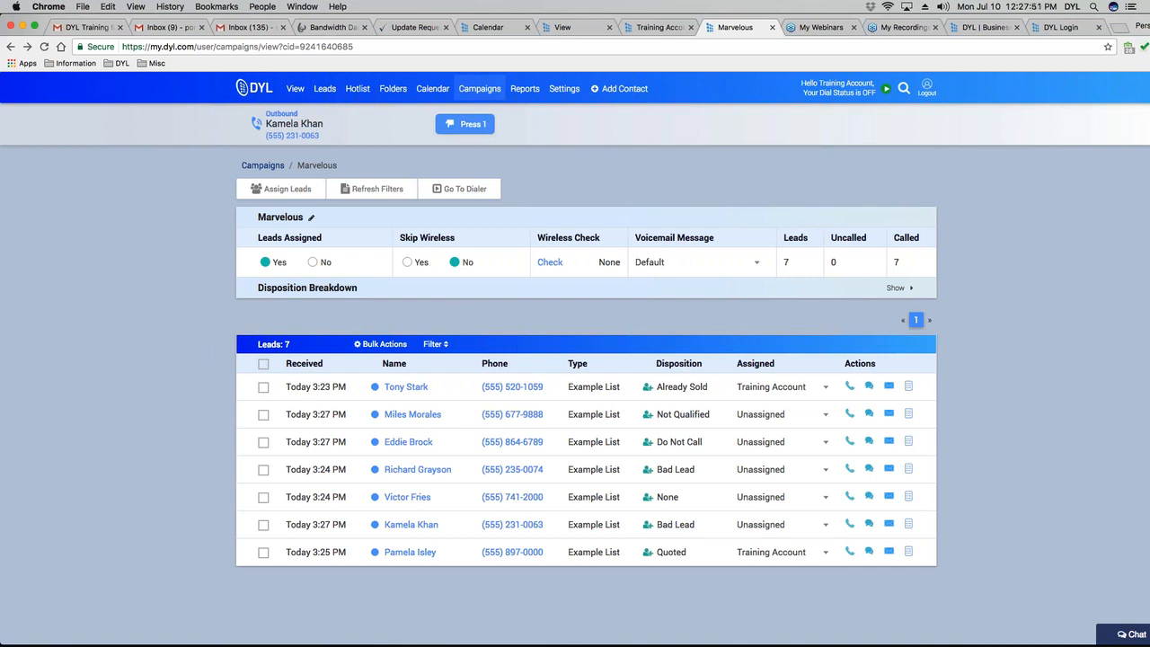
Refresh the Marvelous filters with Remove Excluded set to Remove, Shuffle Records Yes, and Reset Voicemail Yes.
{"action": "left_click", "coordinate": [364, 191]}
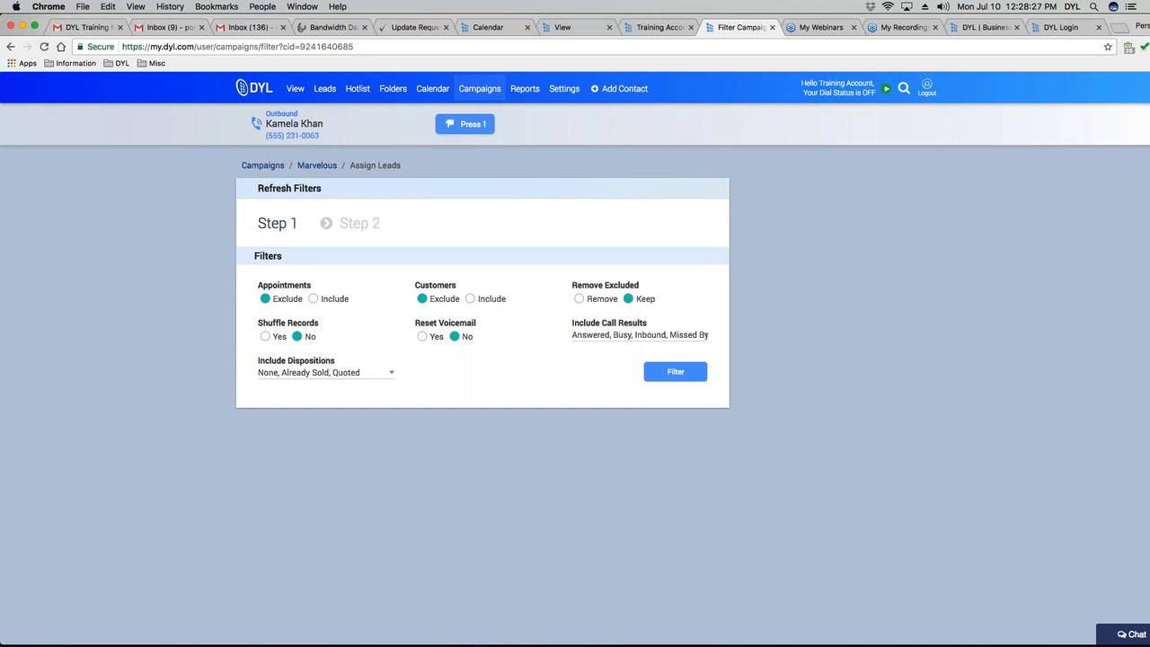
{"action": "left_click", "coordinate": [581, 299]}
{"action": "left_click", "coordinate": [265, 337]}
{"action": "scroll", "coordinate": [482, 296], "scroll_direction": "down", "scroll_amount": 1}
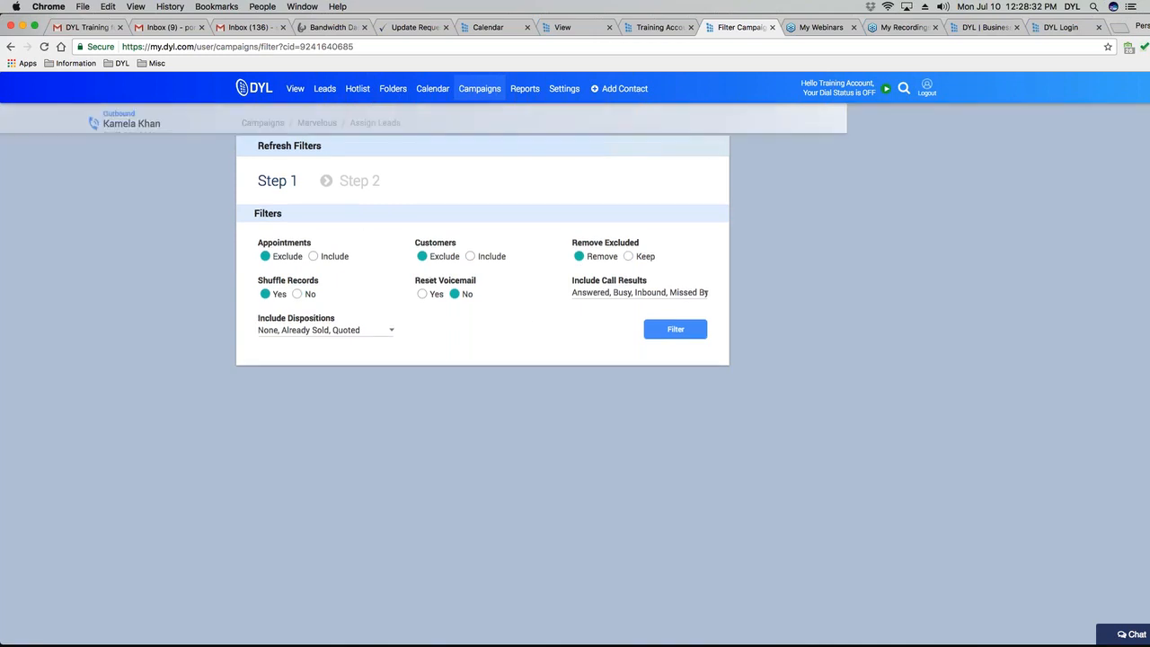
{"action": "left_click", "coordinate": [423, 294]}
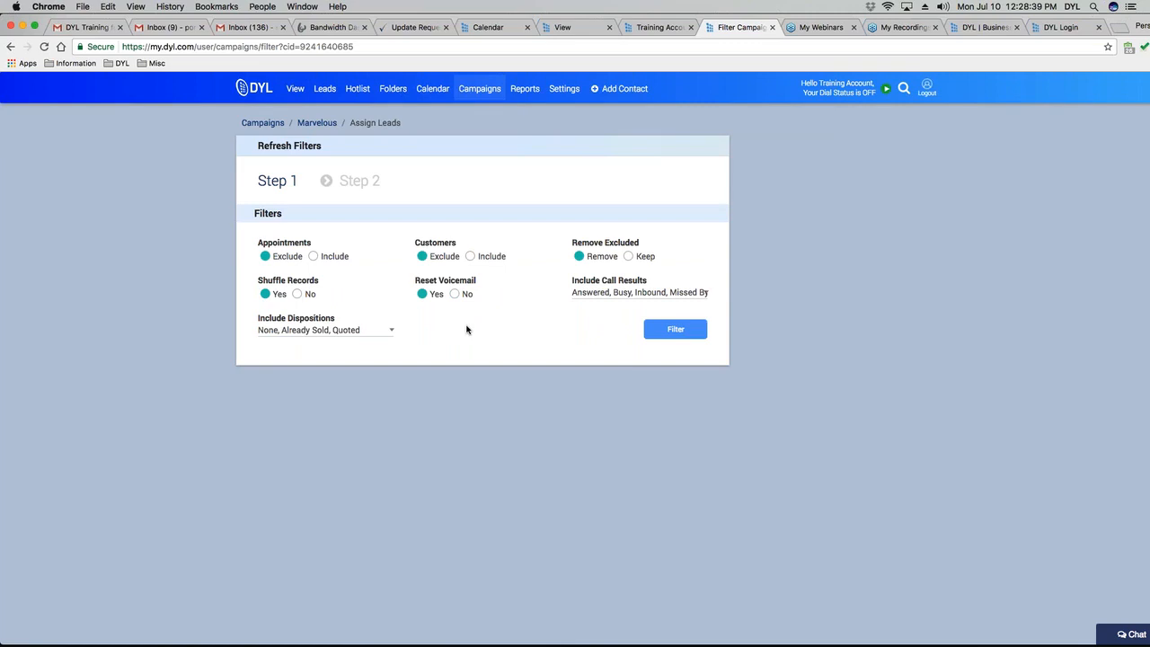
Add Disconnected and Do Not Call to the included call results.
{"action": "left_click", "coordinate": [590, 294]}
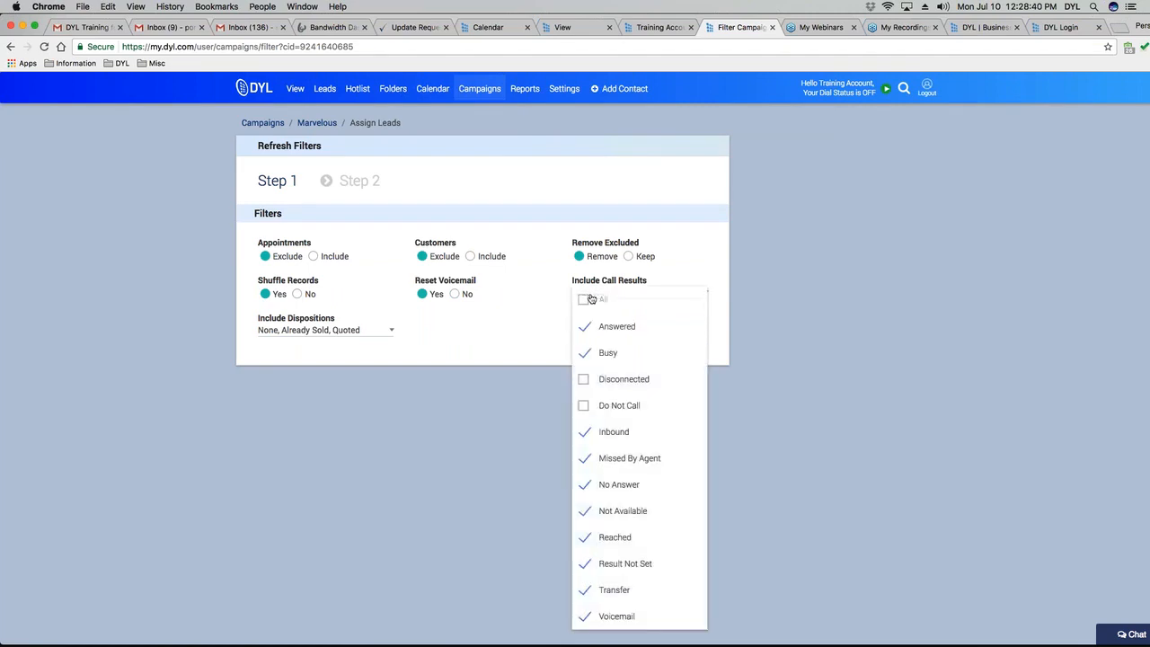
{"action": "left_click", "coordinate": [584, 379]}
{"action": "left_click", "coordinate": [584, 405]}
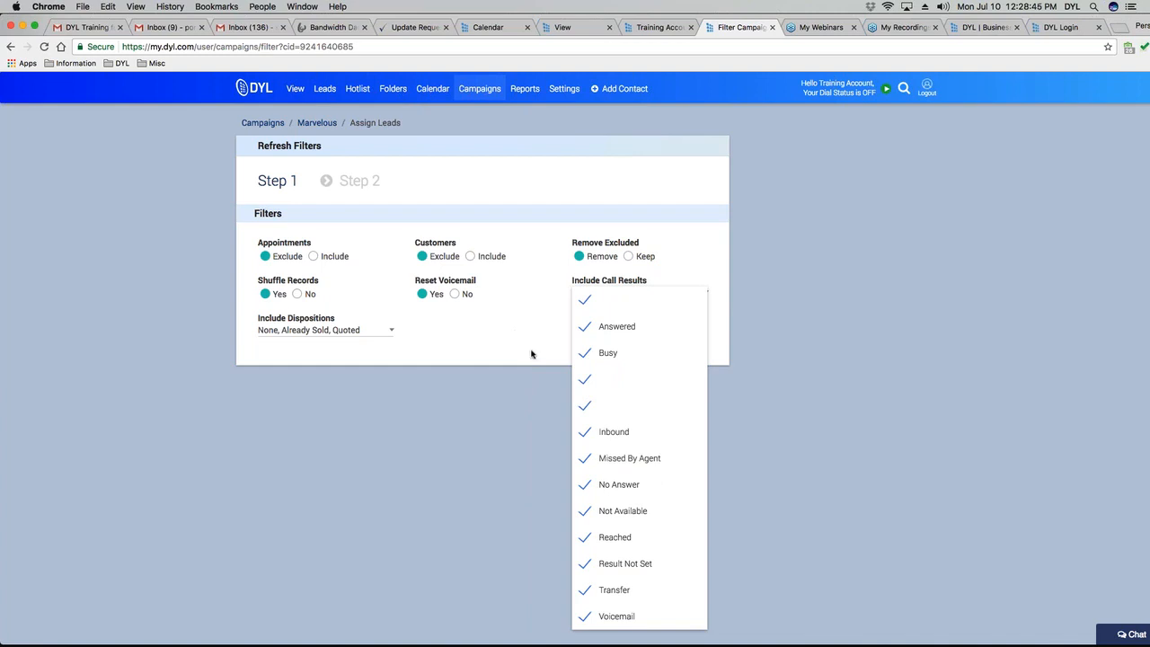
Untick Quoted so only None and Already Sold dispositions remain, then preview 1 record resetting to Uncalled.
{"action": "left_click", "coordinate": [385, 333]}
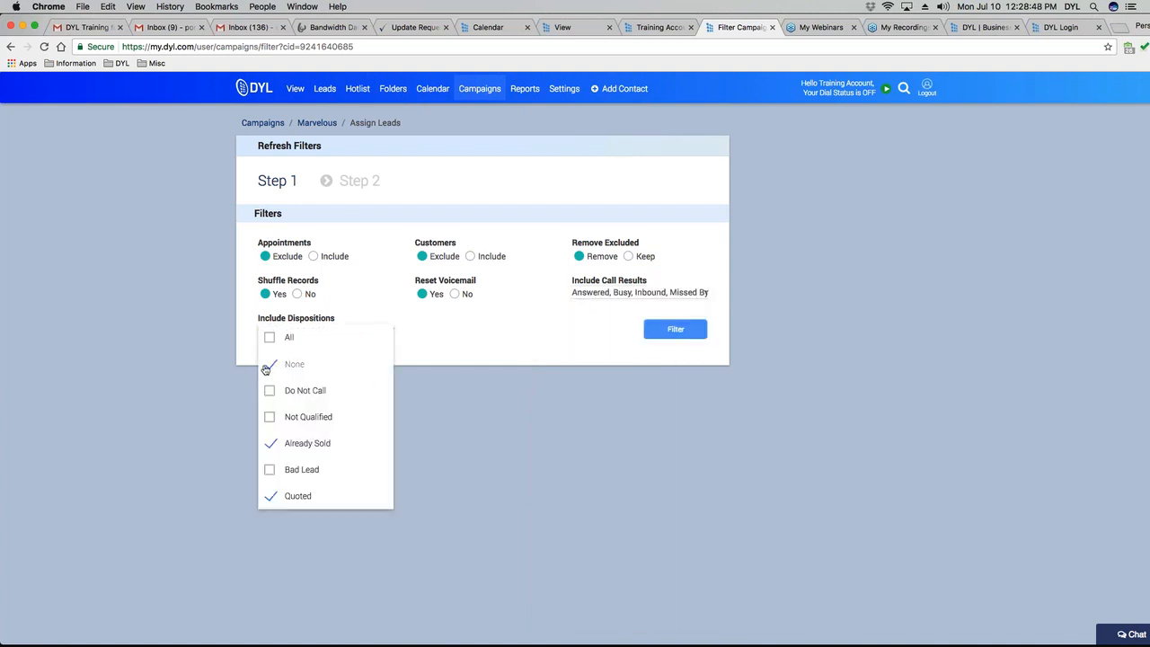
{"action": "left_click", "coordinate": [267, 501]}
{"action": "left_click", "coordinate": [269, 497]}
{"action": "left_click", "coordinate": [268, 496]}
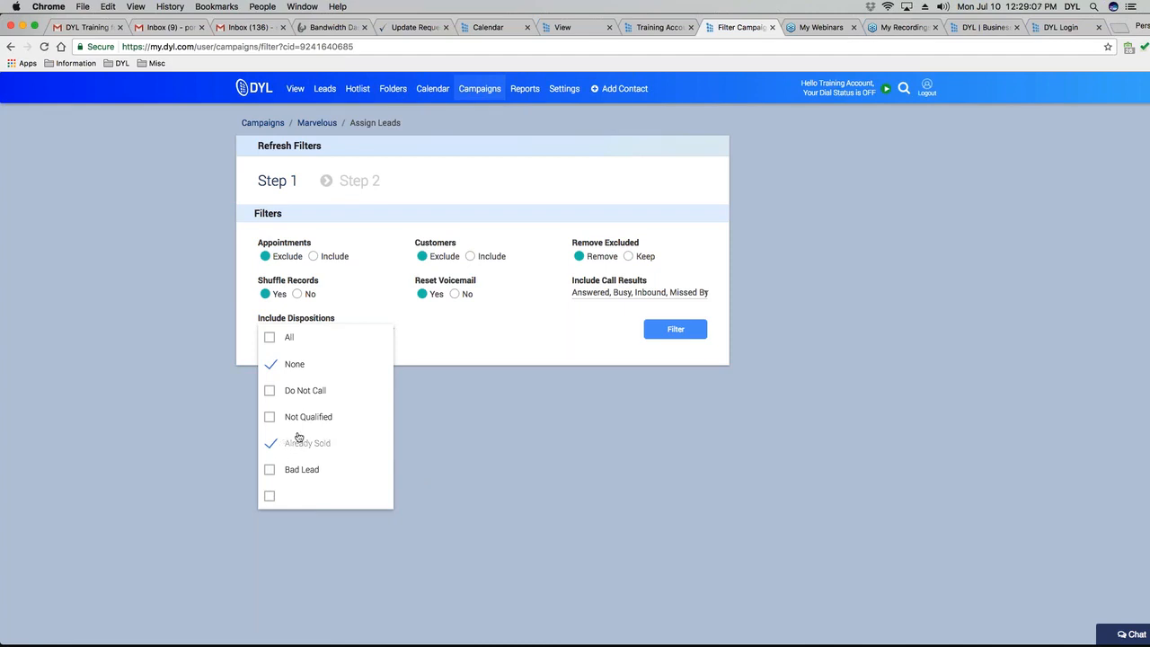
{"action": "left_click", "coordinate": [438, 350]}
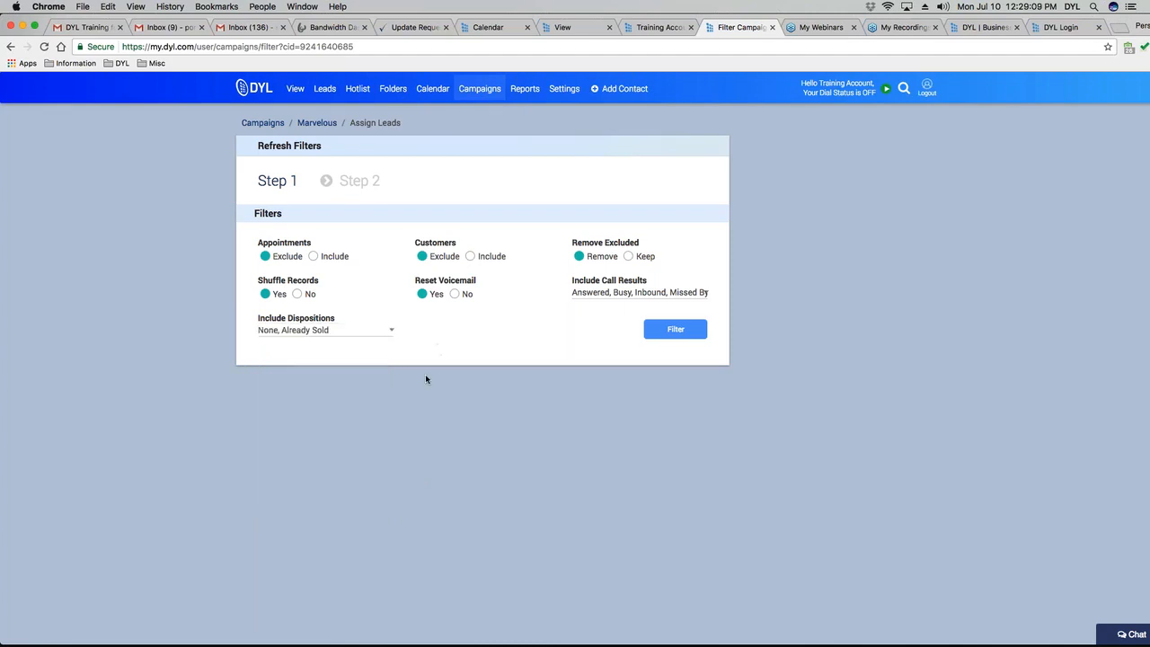
{"action": "left_click", "coordinate": [675, 329]}
{"action": "left_click_drag", "start_coordinate": [254, 225], "coordinate": [385, 229]}
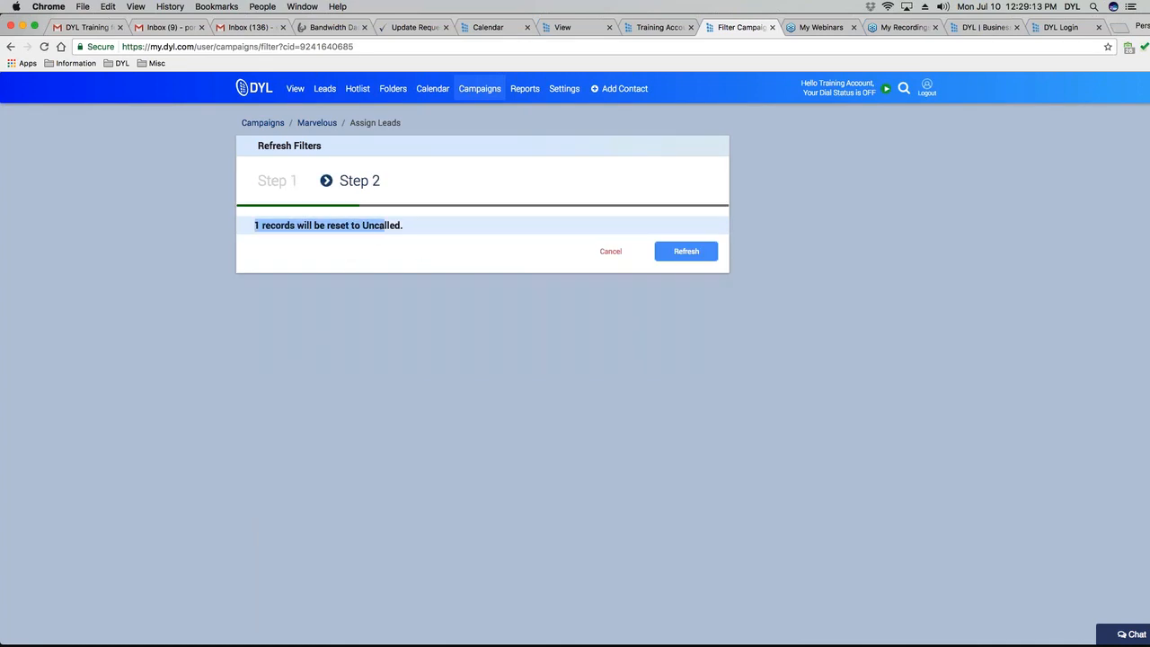
Reset the one lead to Uncalled, dial it until Marvelous is 100% called, then return to Campaigns.
{"action": "left_click", "coordinate": [686, 250]}
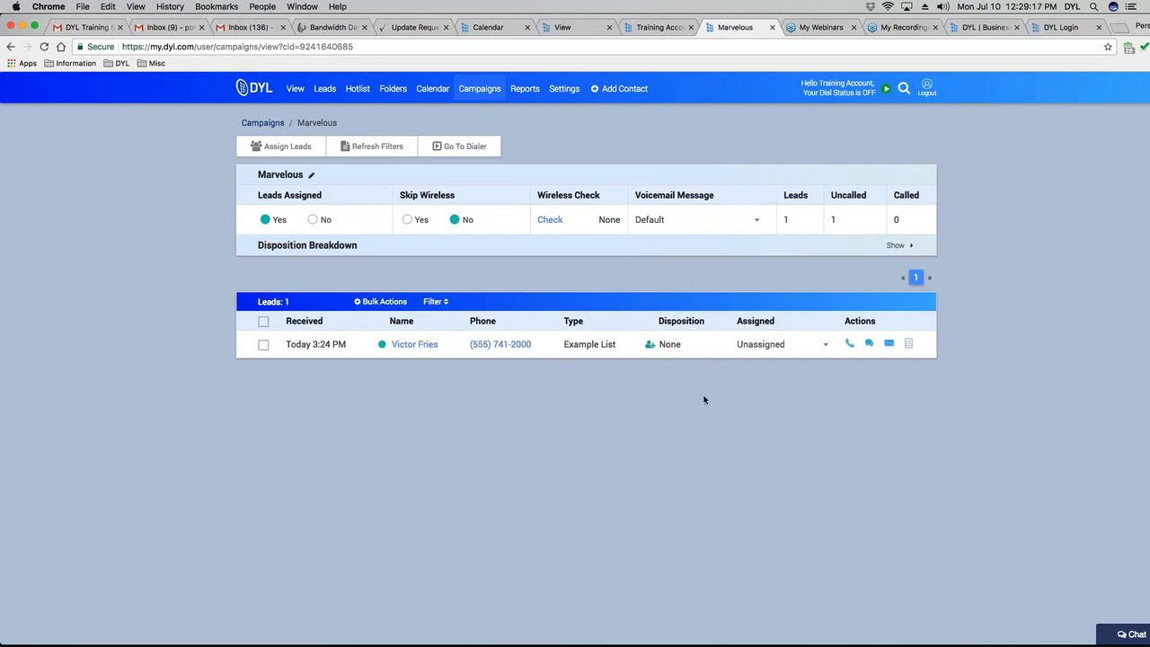
{"action": "left_click", "coordinate": [452, 142]}
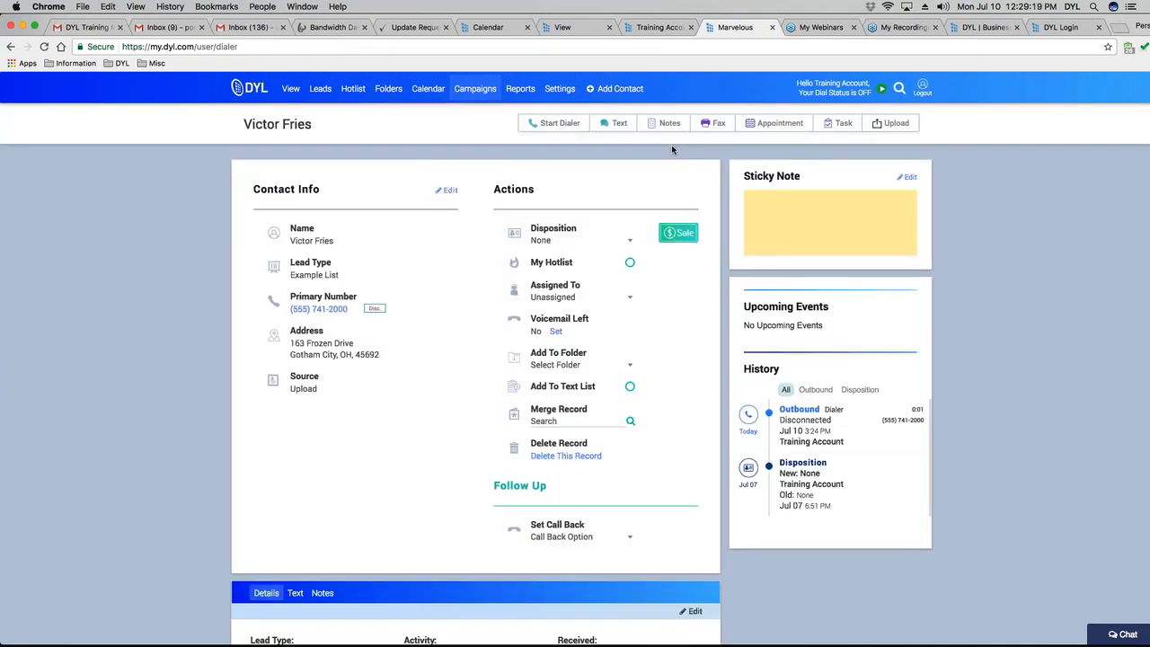
{"action": "left_click", "coordinate": [569, 123]}
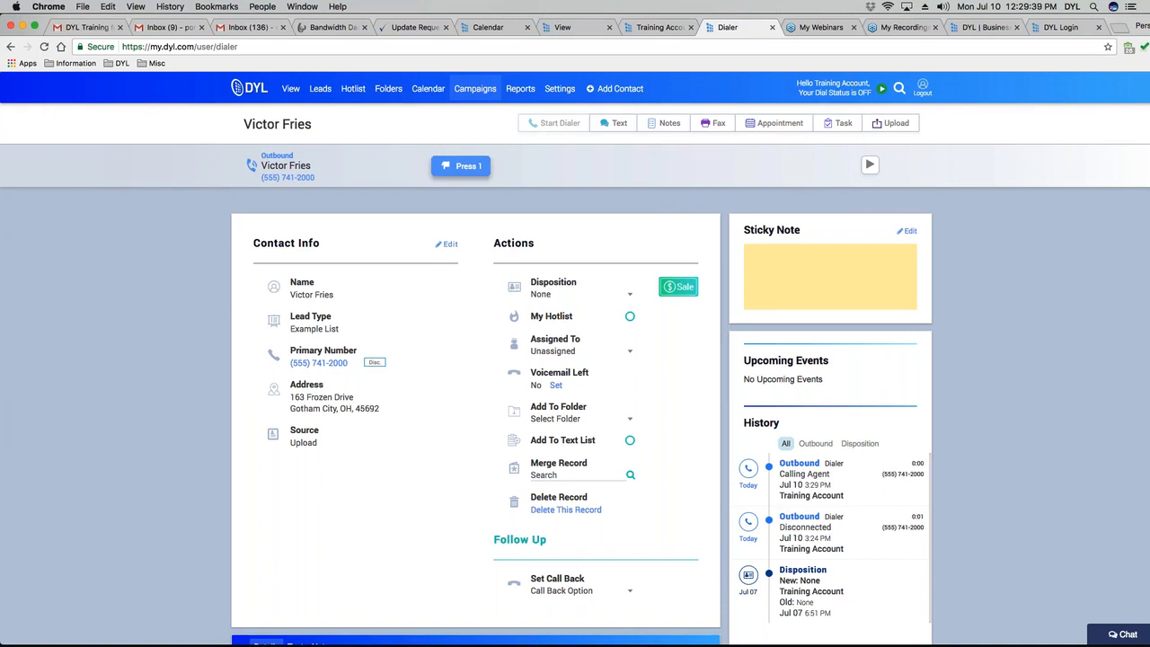
{"action": "left_click", "coordinate": [460, 166]}
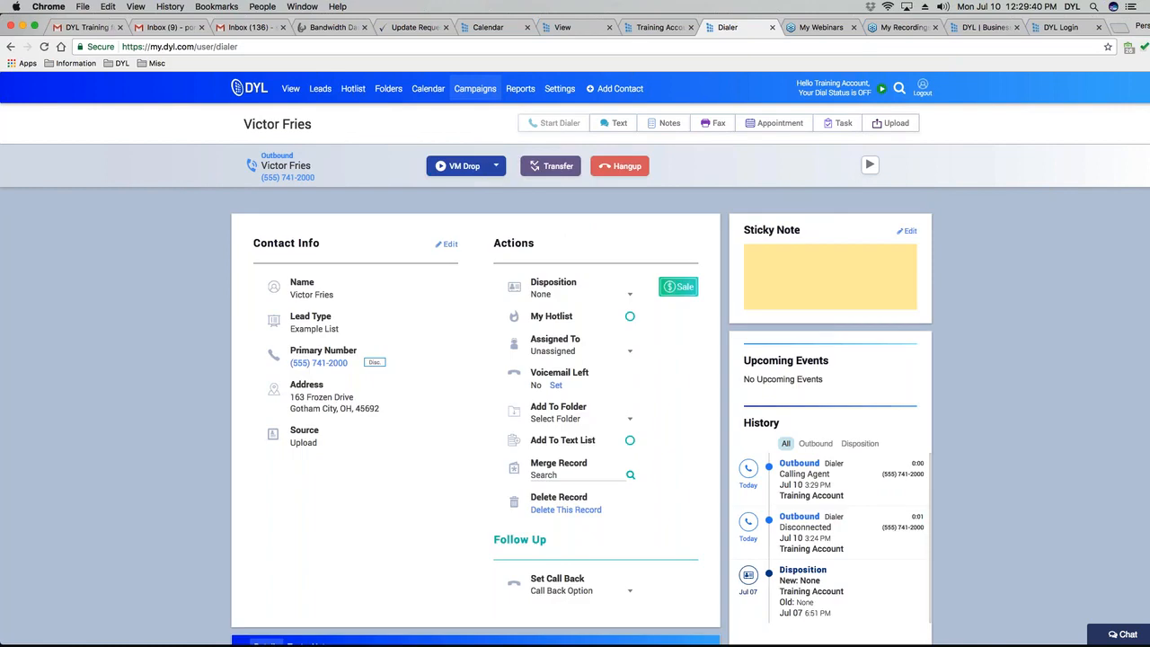
{"action": "left_click", "coordinate": [469, 177]}
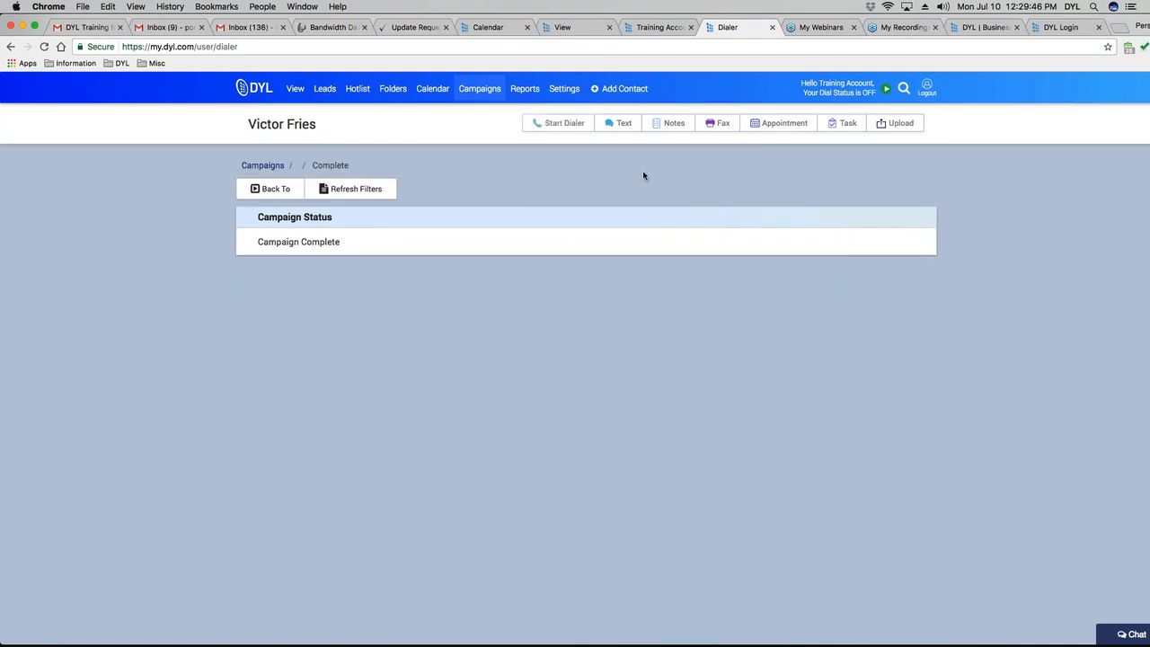
{"action": "left_click", "coordinate": [263, 165]}
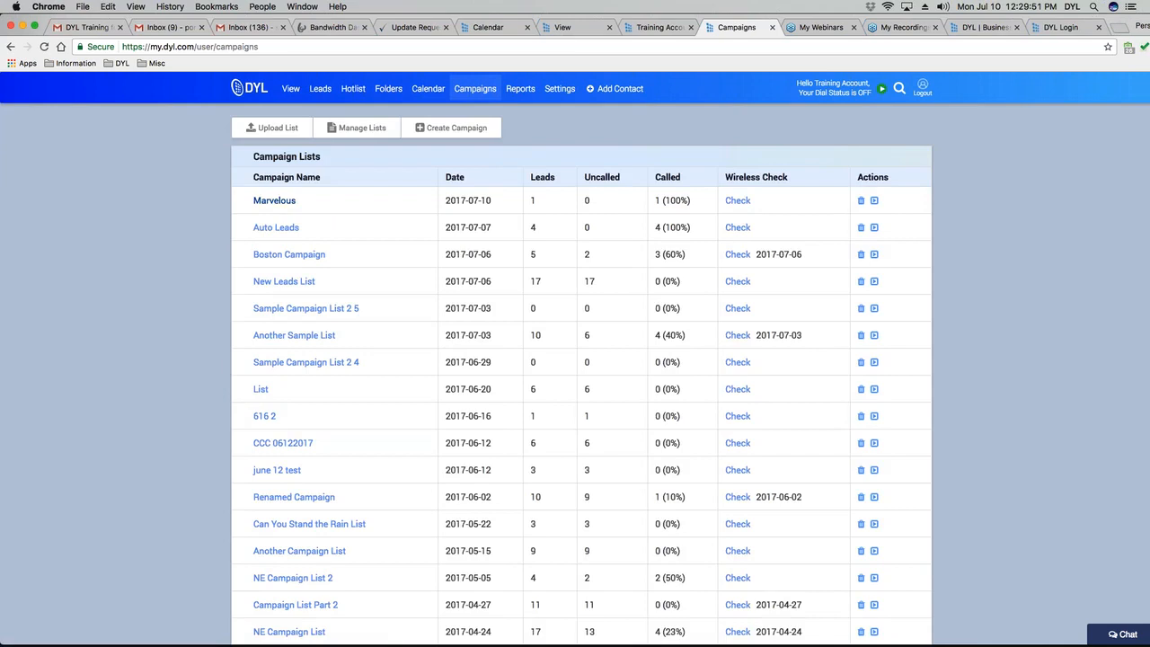
Delete the Marvelous campaign, leaving Auto Leads (4 leads, 100% called) at the top of the list.
{"action": "left_click", "coordinate": [292, 201]}
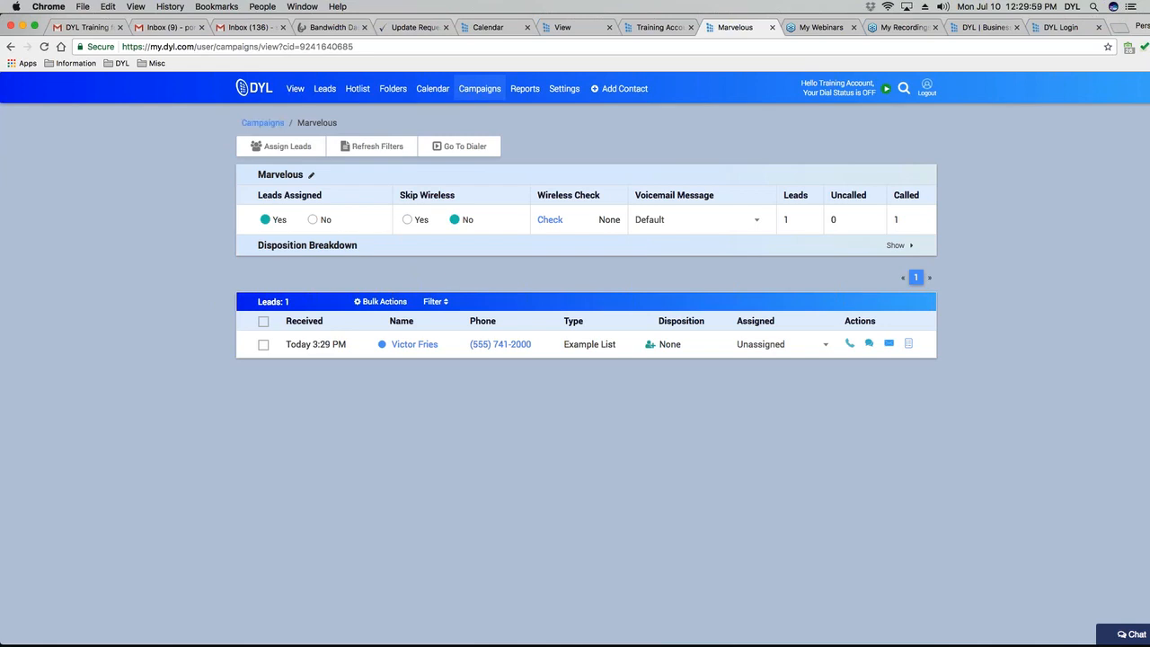
{"action": "left_click", "coordinate": [263, 122]}
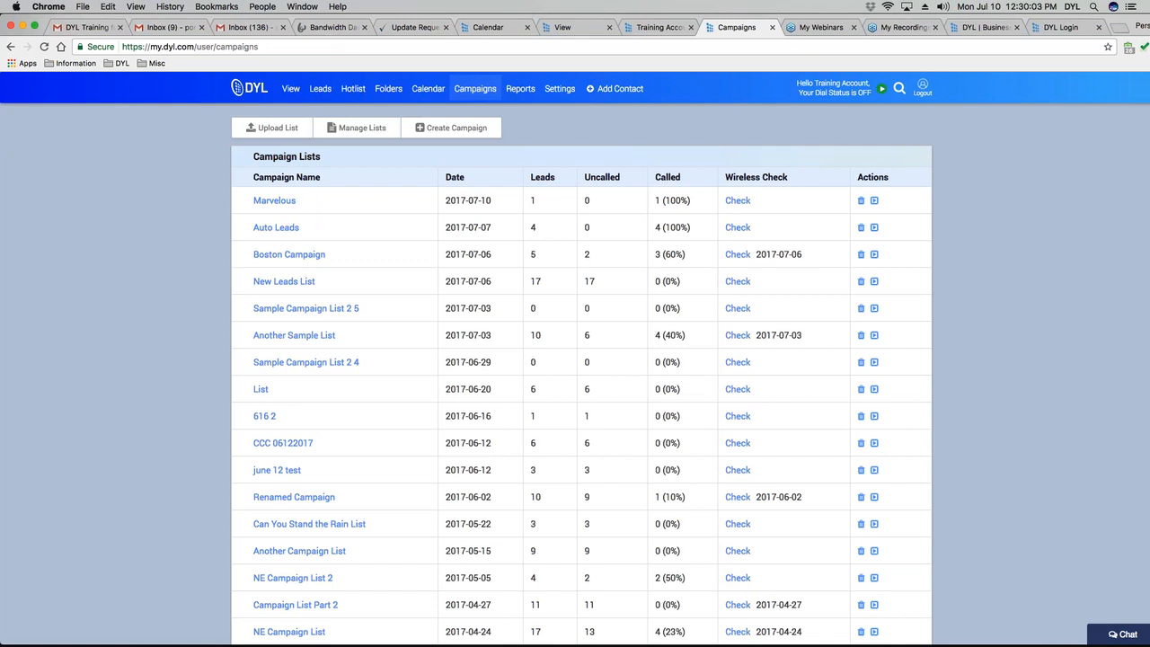
{"action": "left_click", "coordinate": [861, 200]}
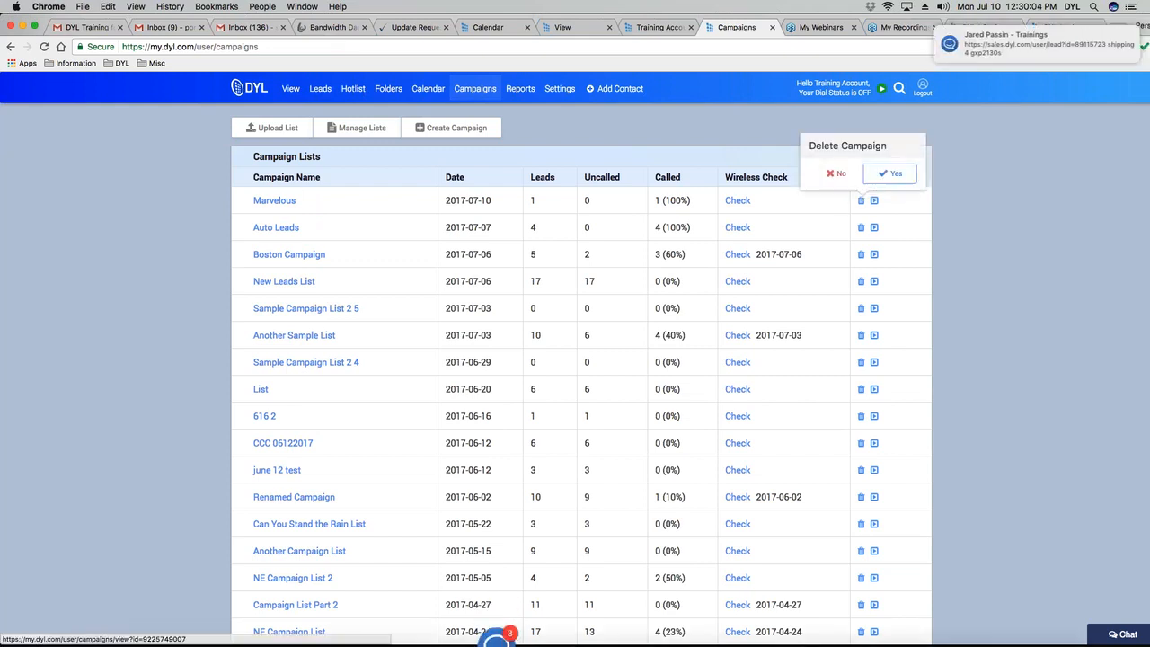
{"action": "left_click", "coordinate": [889, 173]}
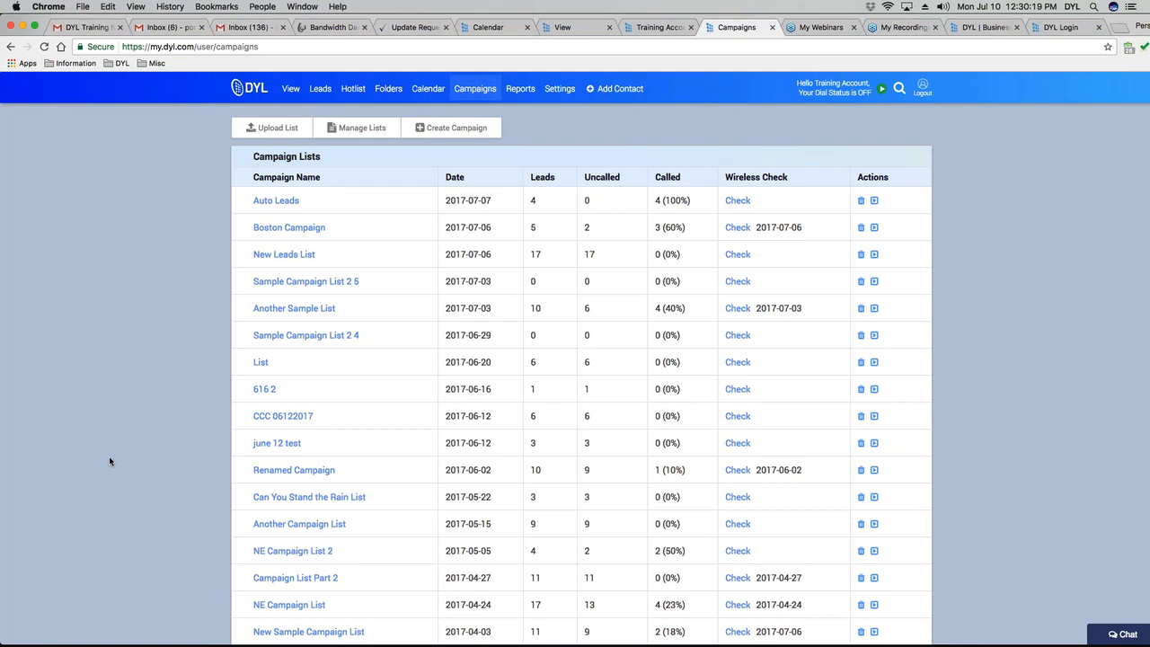
{"action": "scroll", "coordinate": [109, 461], "scroll_direction": "down", "scroll_amount": 1}
{"action": "scroll", "coordinate": [110, 461], "scroll_direction": "down", "scroll_amount": 3}
{"action": "scroll", "coordinate": [110, 461], "scroll_direction": "up", "scroll_amount": 3}
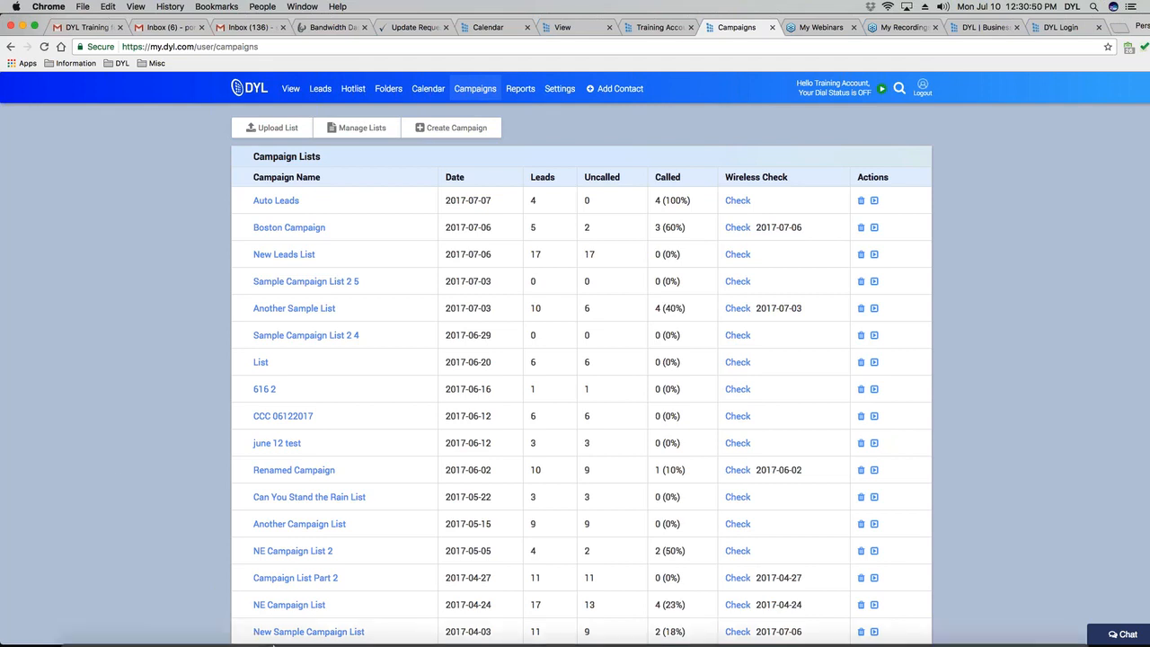
{"action": "mouse_move", "coordinate": [324, 639]}
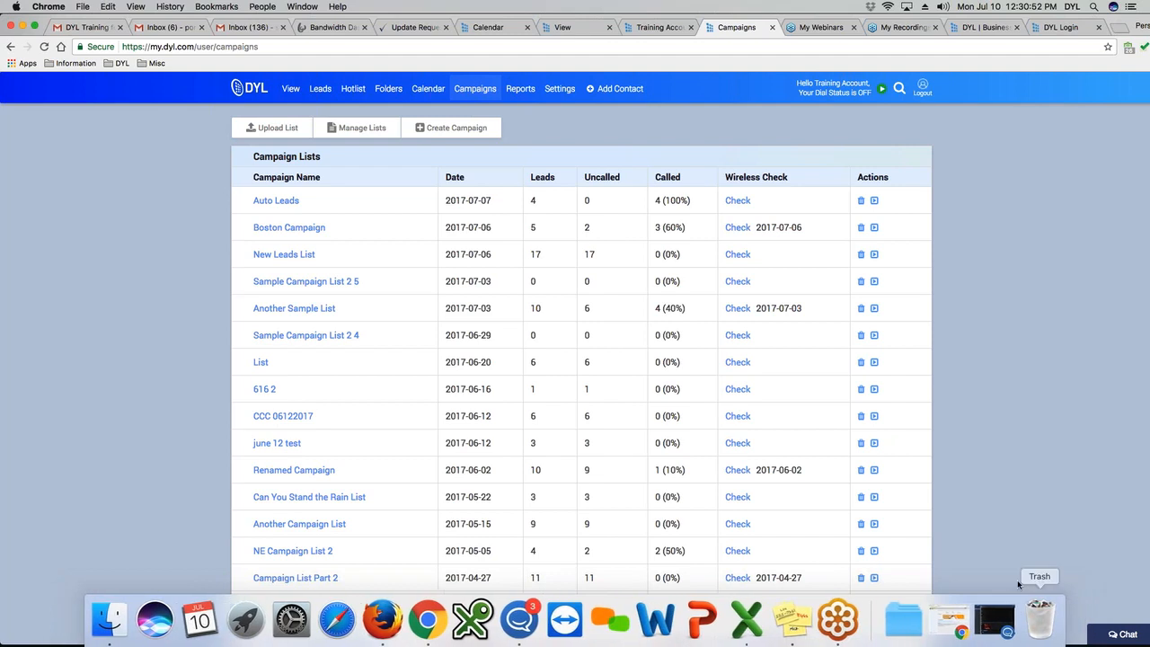